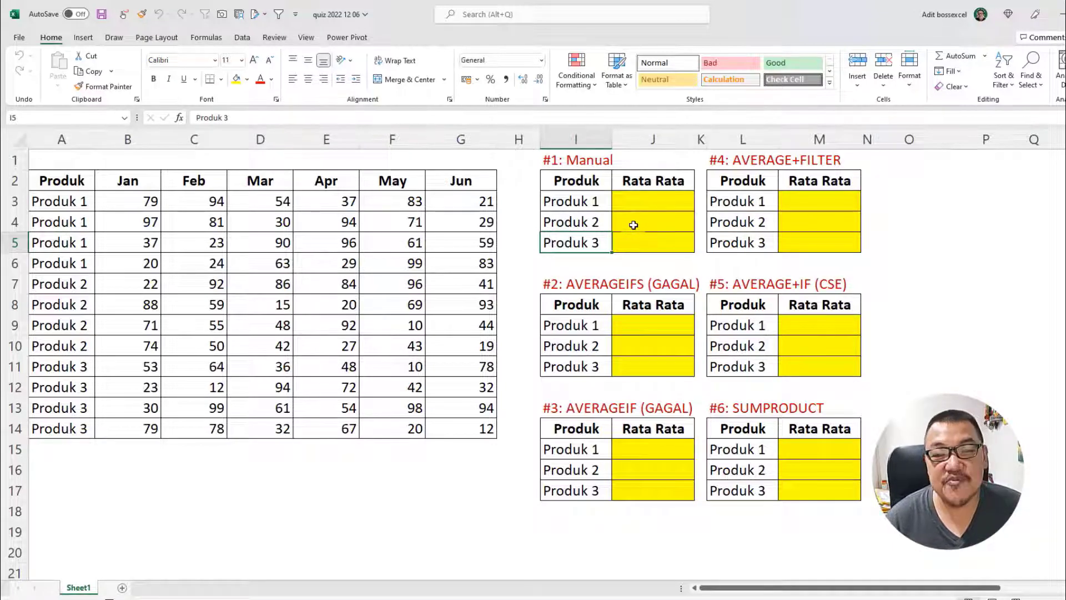
Calculate Produk 1's average in J3 of the Manual table with AVERAGE over B3:G6
{"action": "left_click", "coordinate": [647, 201]}
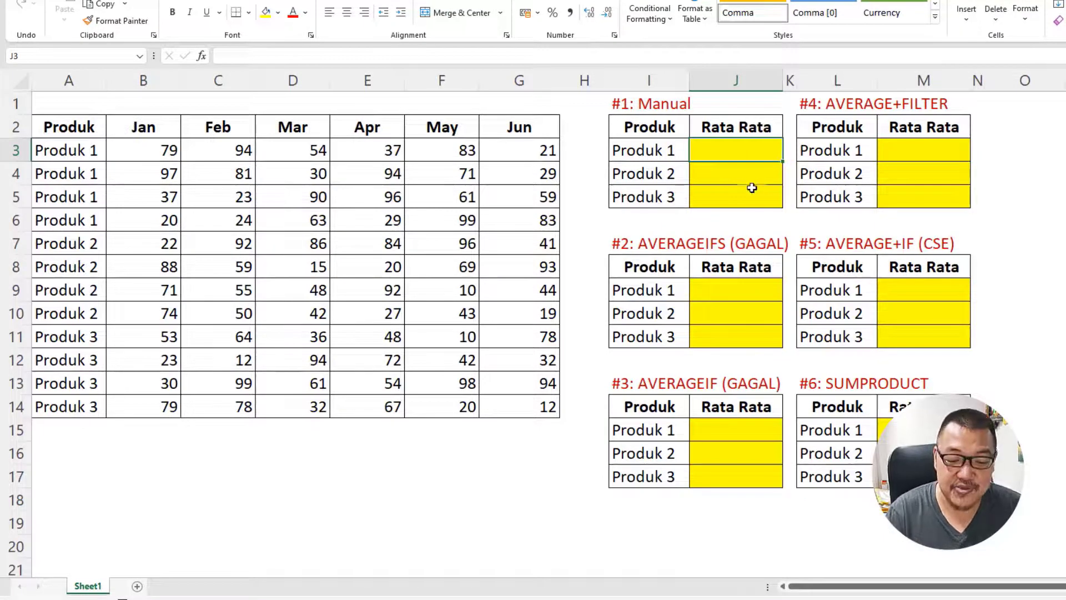
{"action": "type", "text": "=ae"}
{"action": "key", "text": "BackSpace"}
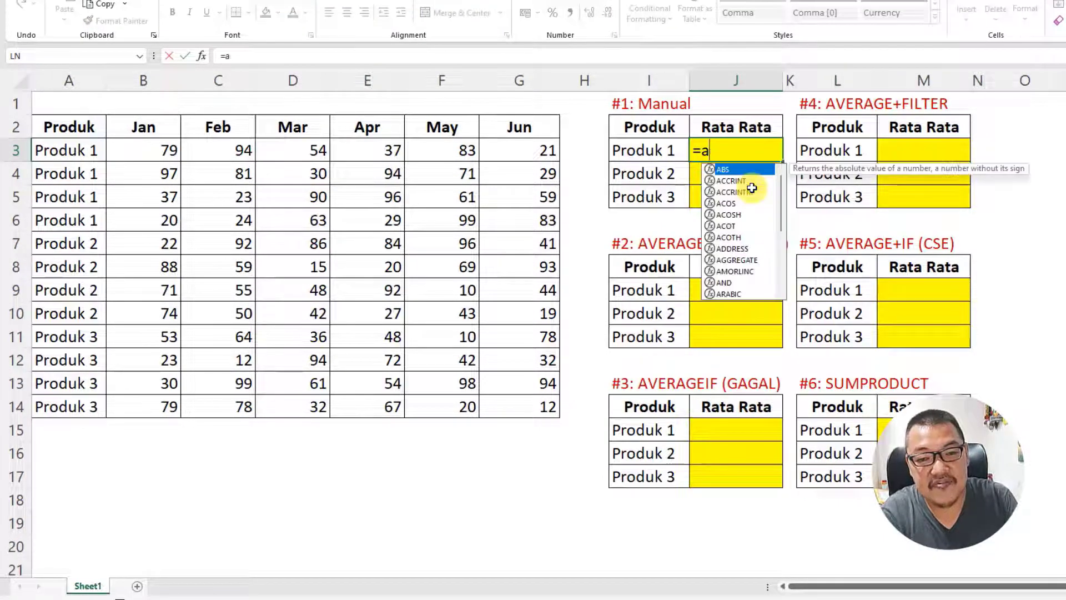
{"action": "type", "text": "ve"}
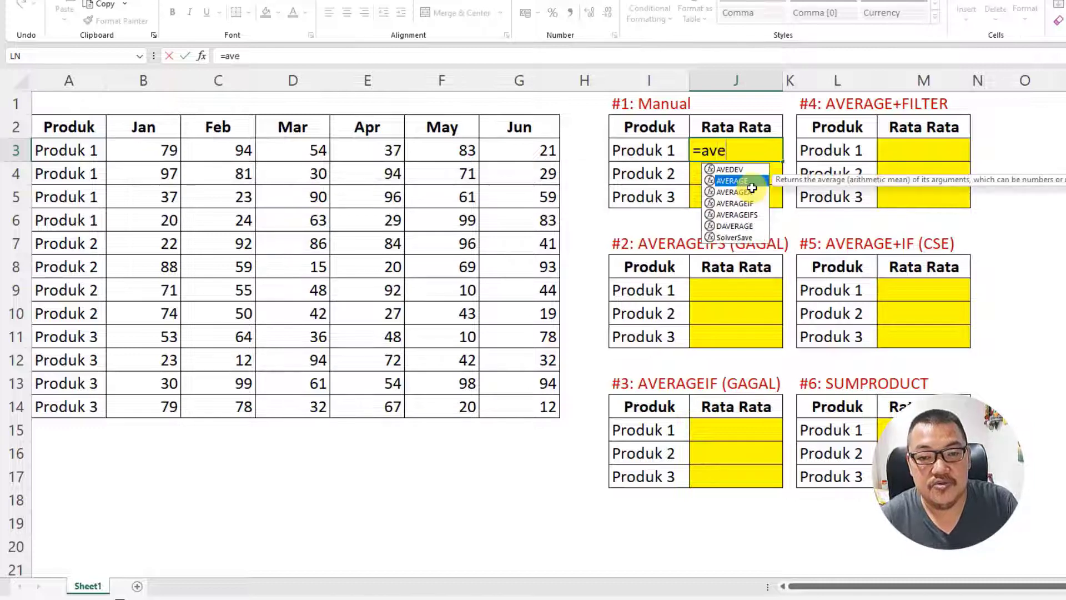
{"action": "double_click", "coordinate": [750, 185]}
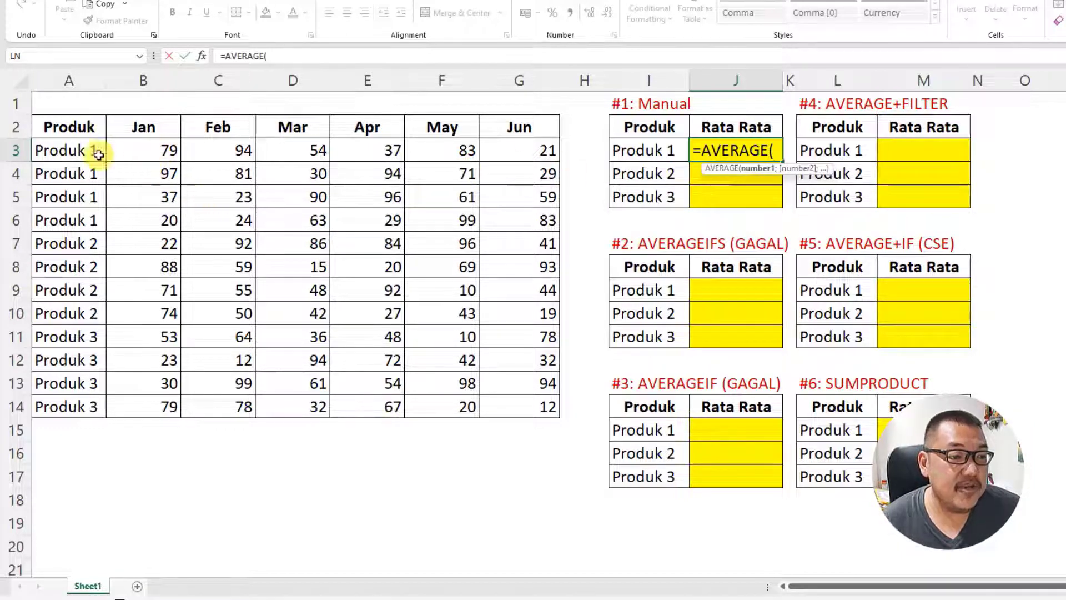
{"action": "left_click_drag", "start_coordinate": [139, 147], "coordinate": [532, 228]}
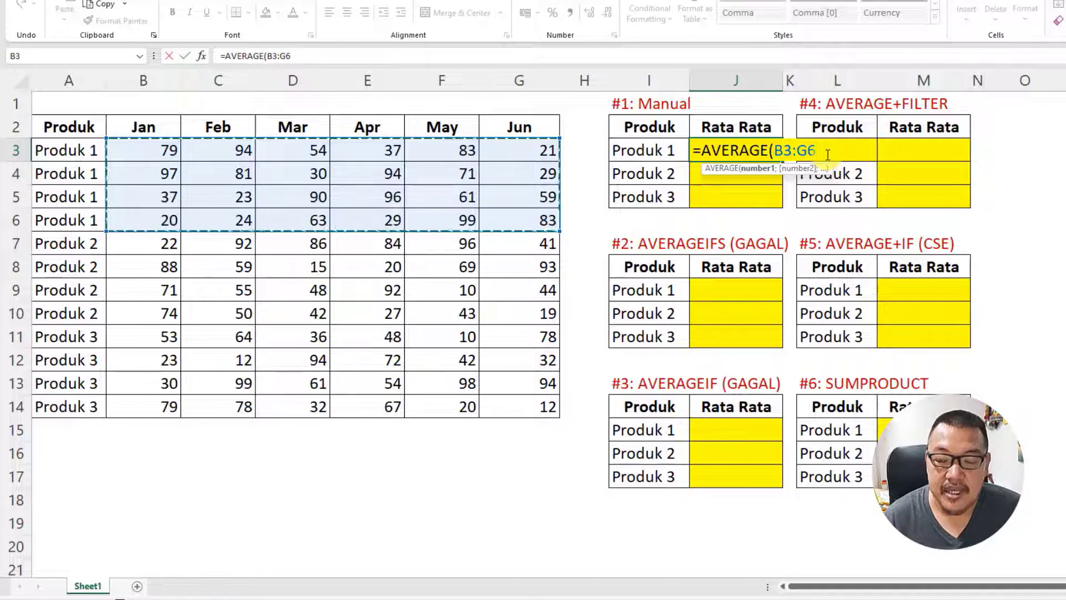
{"action": "key", "text": "Return"}
{"action": "left_click", "coordinate": [755, 158]}
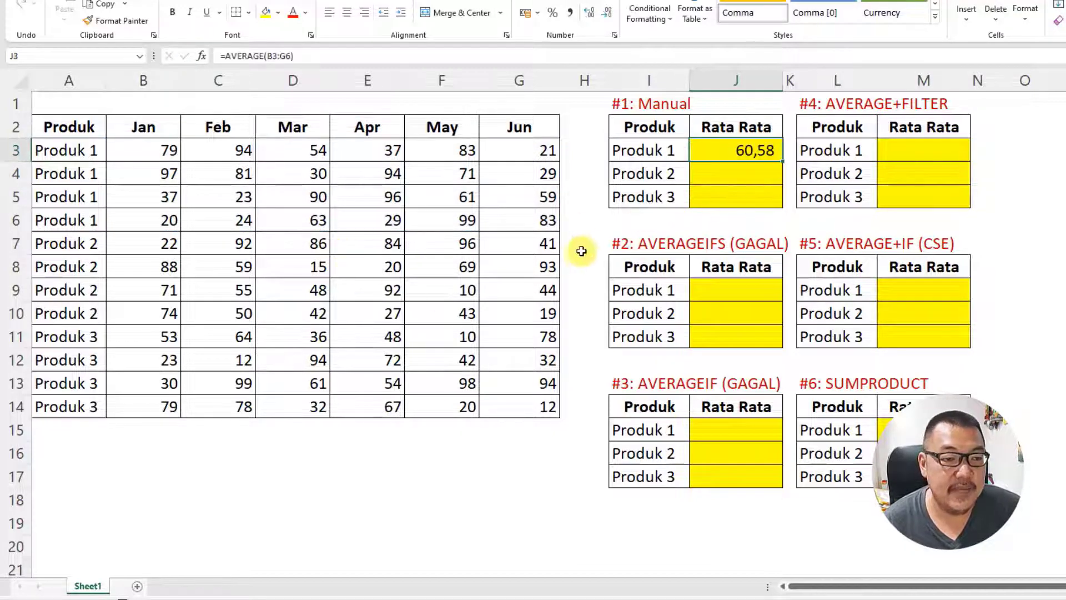
Calculate Produk 2's average in J4 of the Manual table with AVERAGE over B7:G10
{"action": "key", "text": "Down"}
{"action": "type", "text": "=aver"}
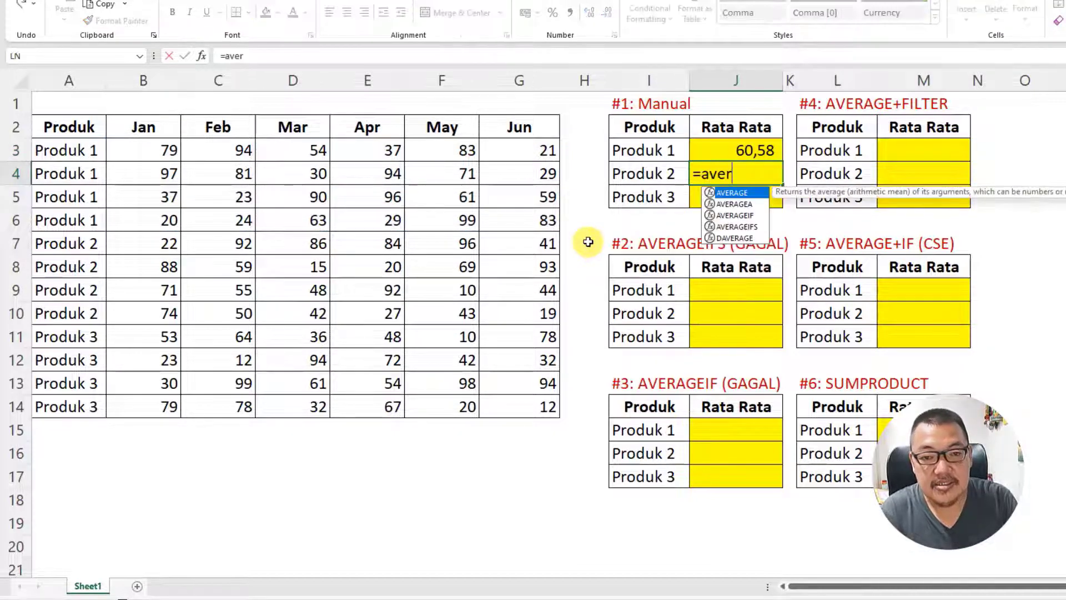
{"action": "key", "text": "Tab"}
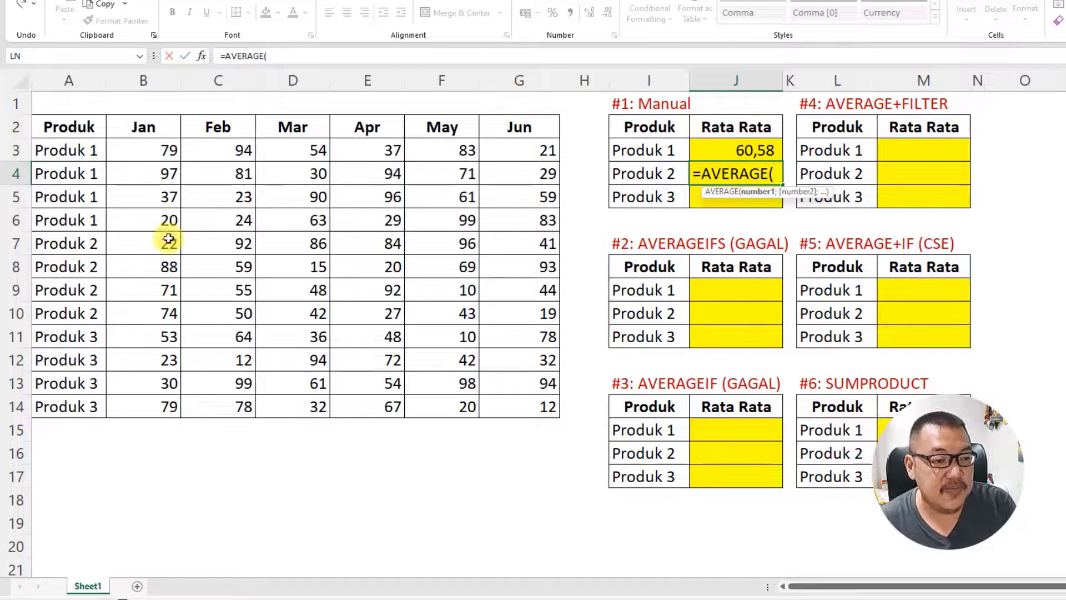
{"action": "left_click_drag", "start_coordinate": [162, 244], "coordinate": [528, 312]}
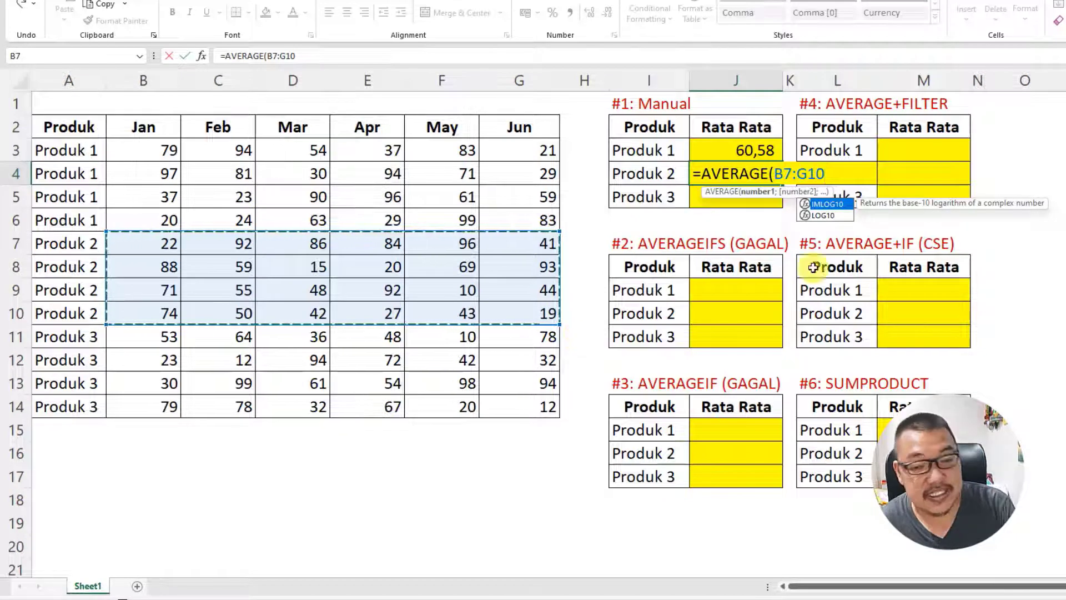
{"action": "left_click_drag", "start_coordinate": [823, 173], "coordinate": [703, 172]}
{"action": "left_click", "coordinate": [825, 172]}
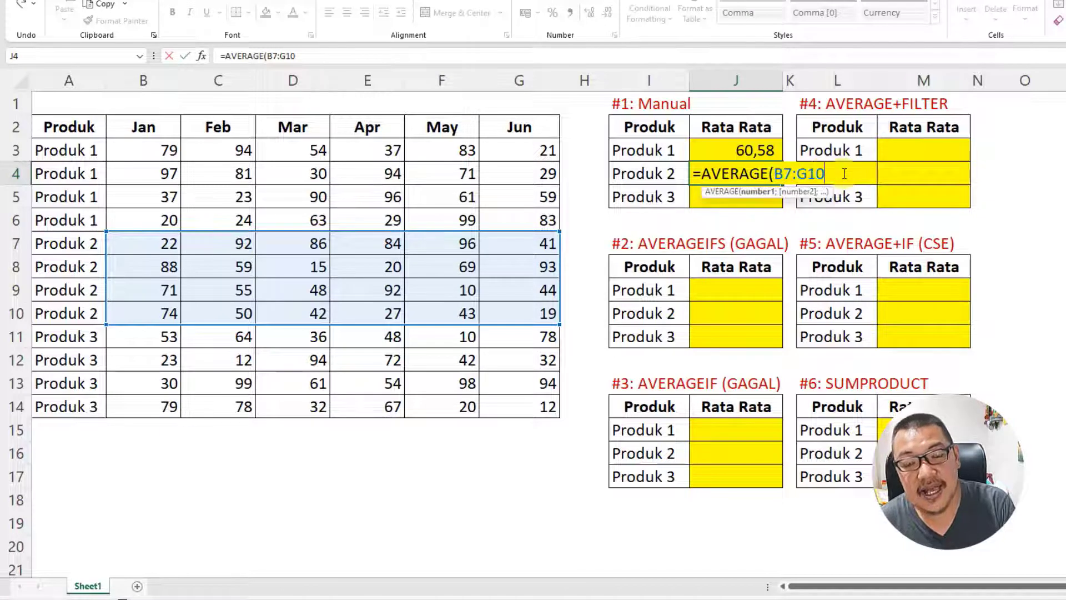
{"action": "key", "text": "Return"}
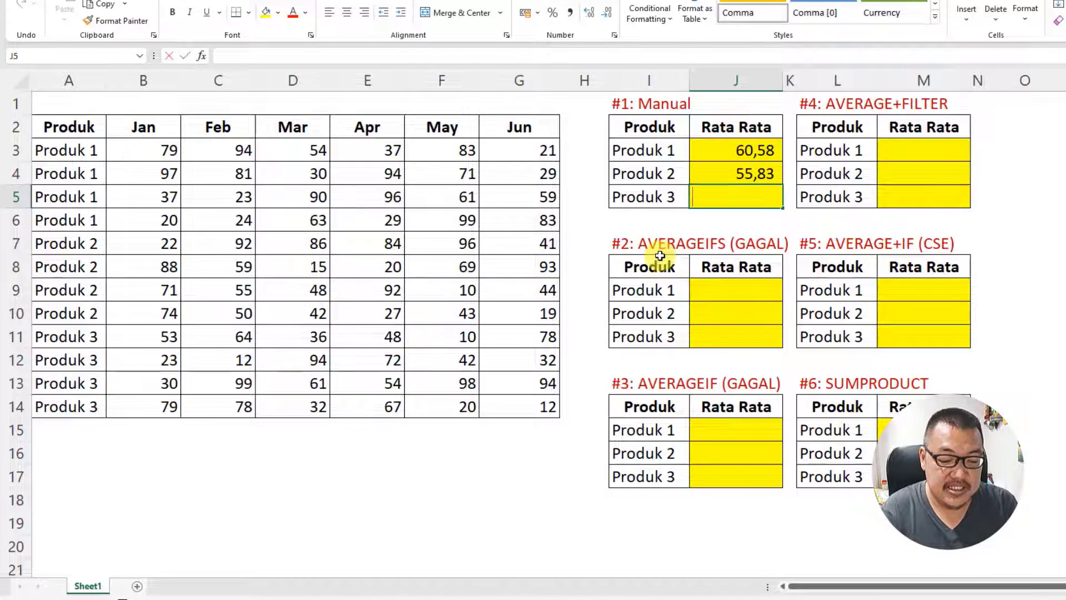
Calculate Produk 3's average in J5 of the Manual table with AVERAGE over B11:G14
{"action": "type", "text": "=ave"}
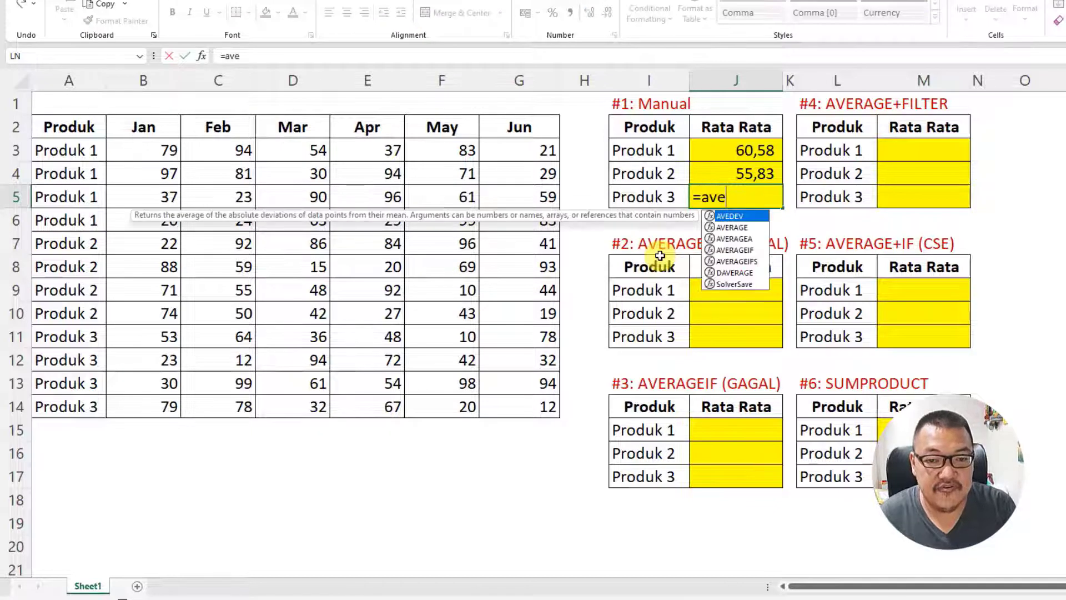
{"action": "key", "text": "Tab"}
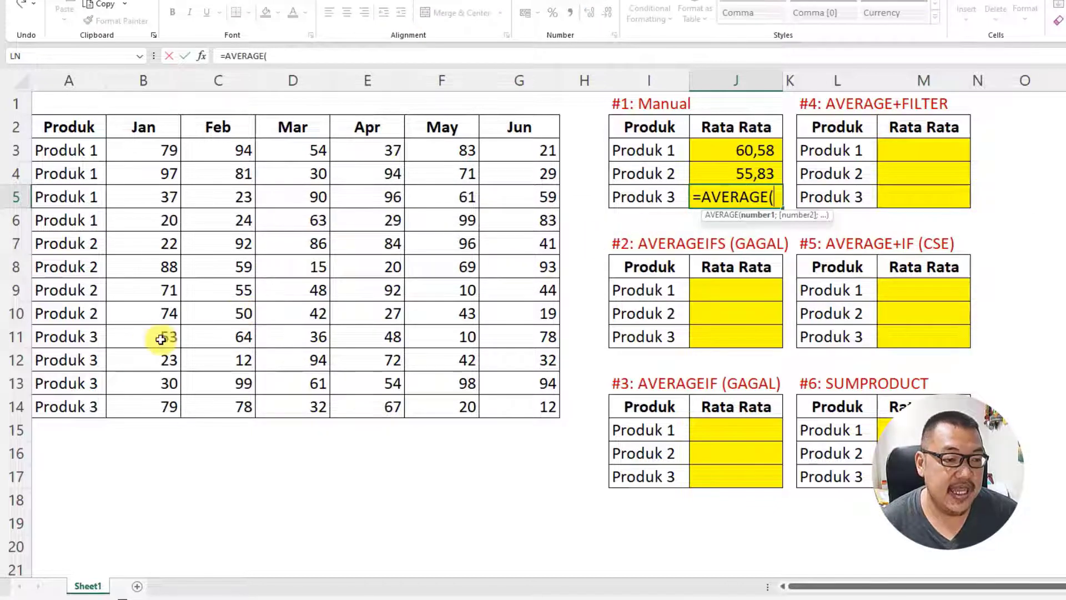
{"action": "left_click_drag", "start_coordinate": [159, 340], "coordinate": [541, 405]}
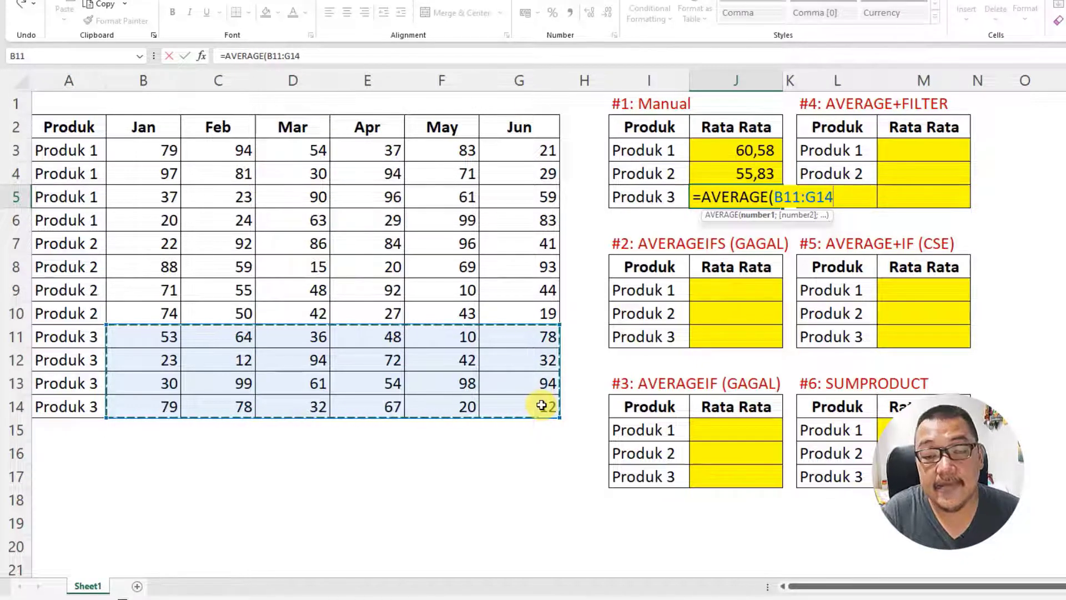
{"action": "key", "text": "Return"}
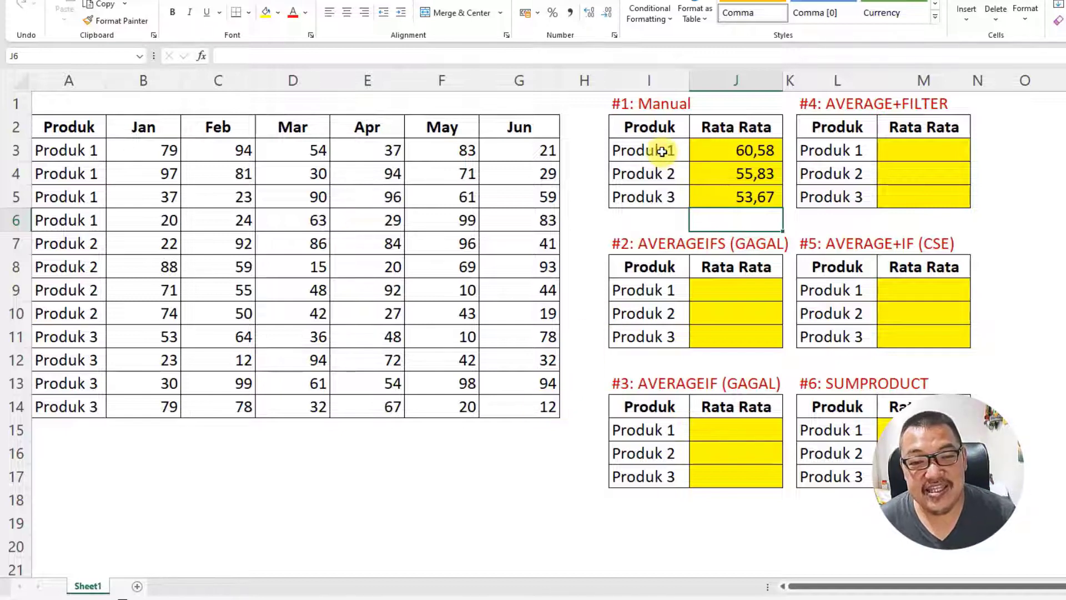
Review the AVERAGE formulas for the three products in J3:J5 of the Manual table
{"action": "left_click_drag", "start_coordinate": [659, 150], "coordinate": [657, 336]}
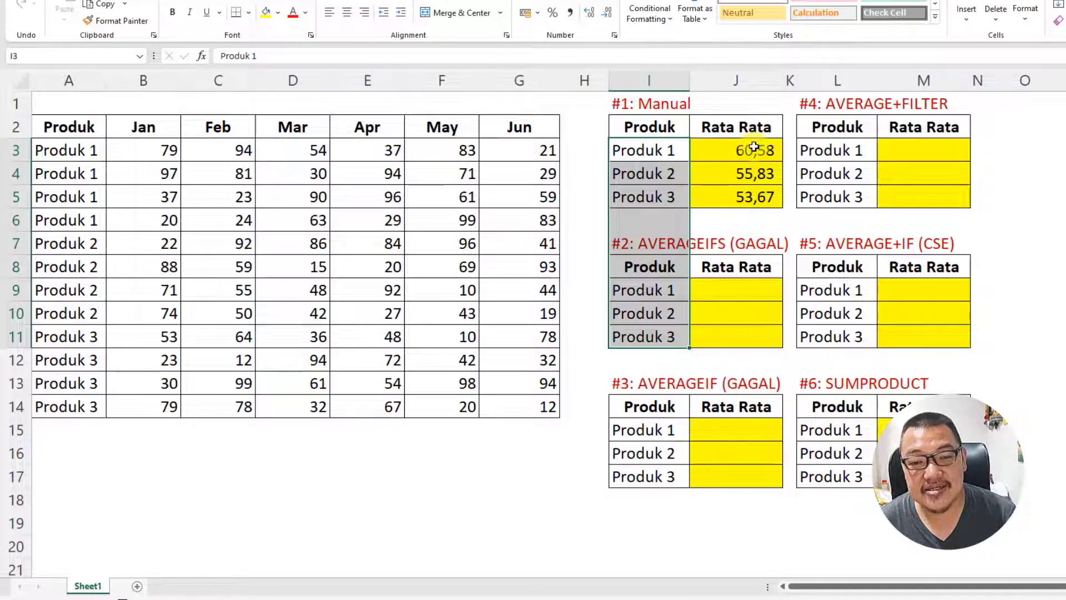
{"action": "left_click", "coordinate": [755, 173]}
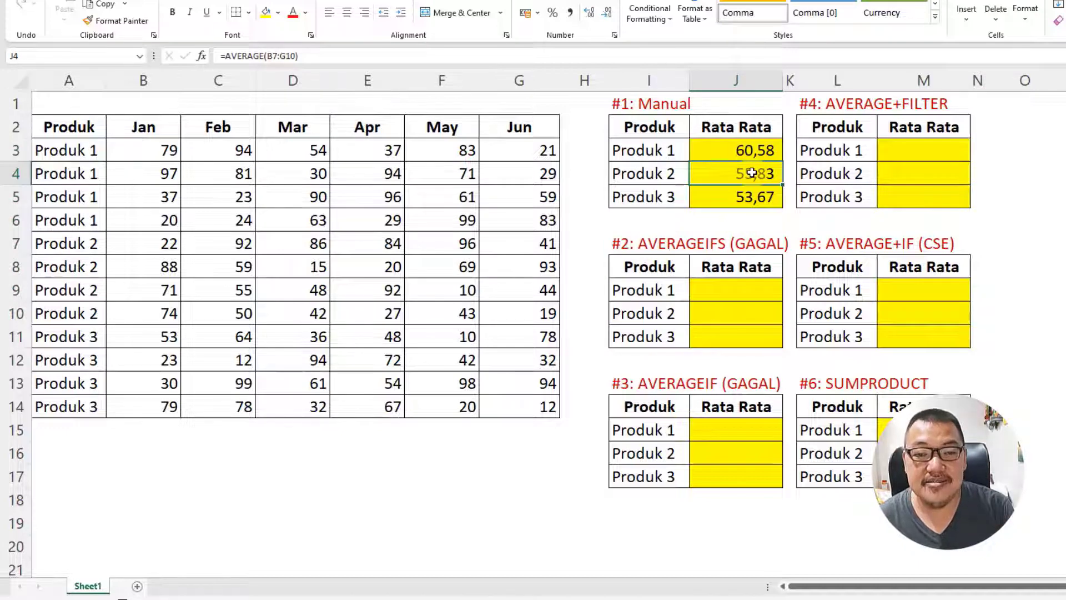
{"action": "left_click", "coordinate": [753, 198]}
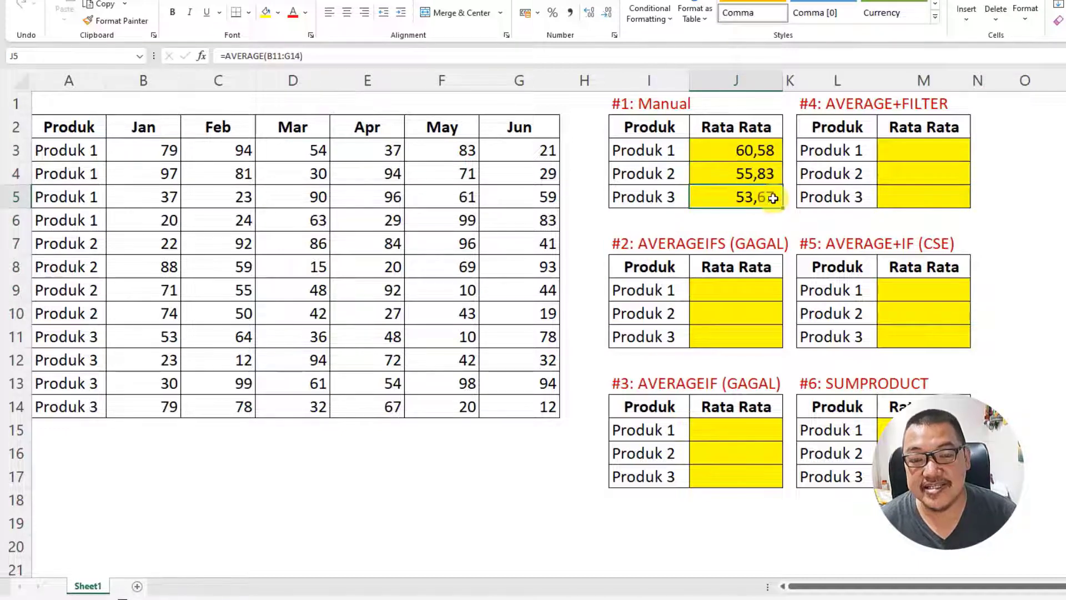
{"action": "left_click_drag", "start_coordinate": [763, 151], "coordinate": [778, 196]}
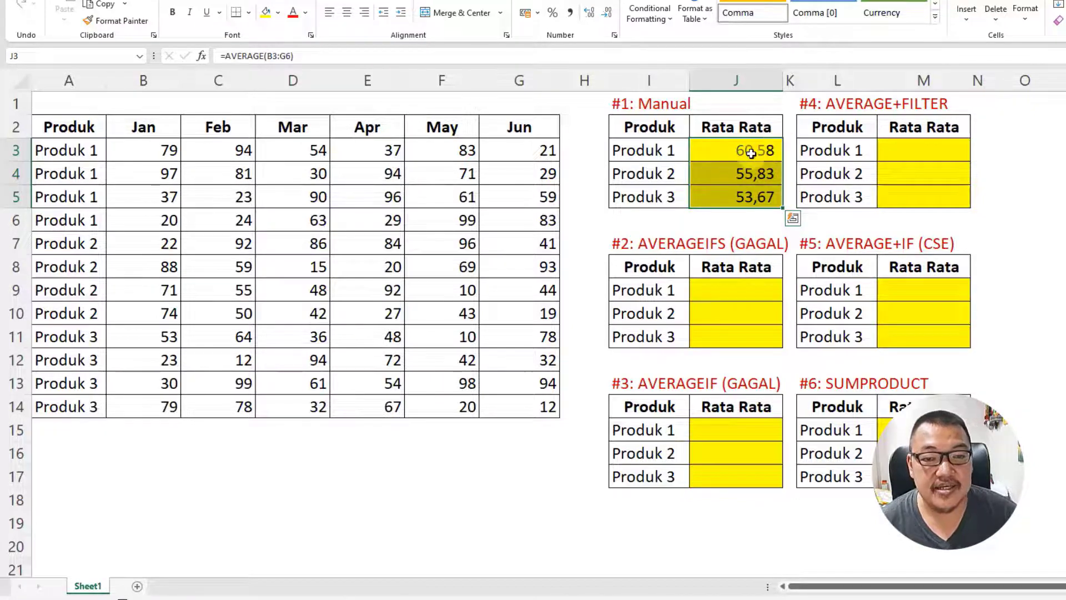
{"action": "left_click", "coordinate": [750, 150]}
{"action": "left_click", "coordinate": [747, 173]}
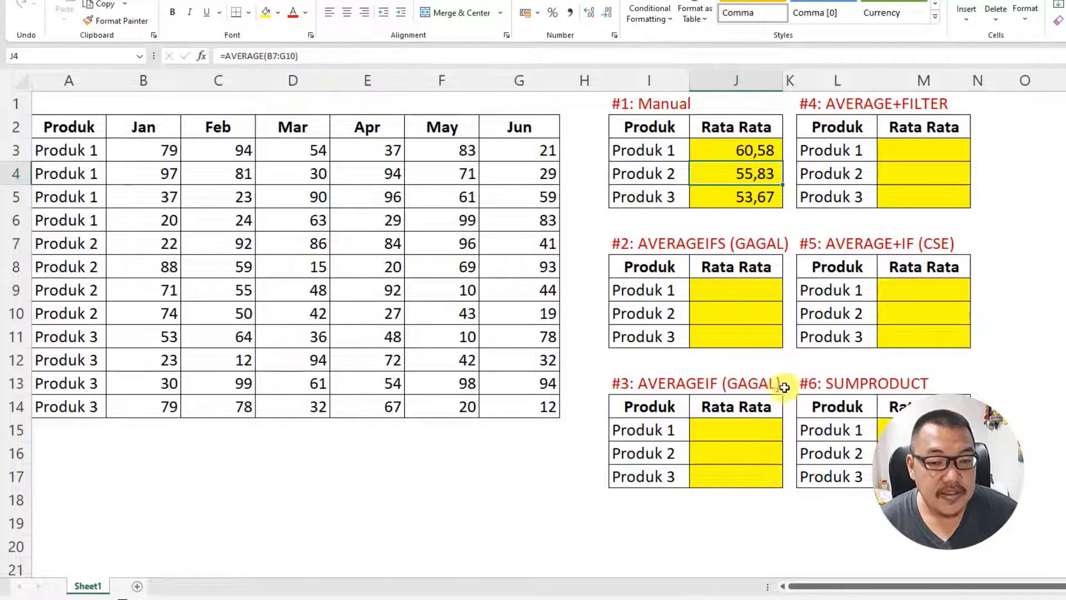
Begin an AVERAGEIFS formula in J9 for Produk 1 with the absolute average range $B$3:$G$14
{"action": "left_click", "coordinate": [717, 289]}
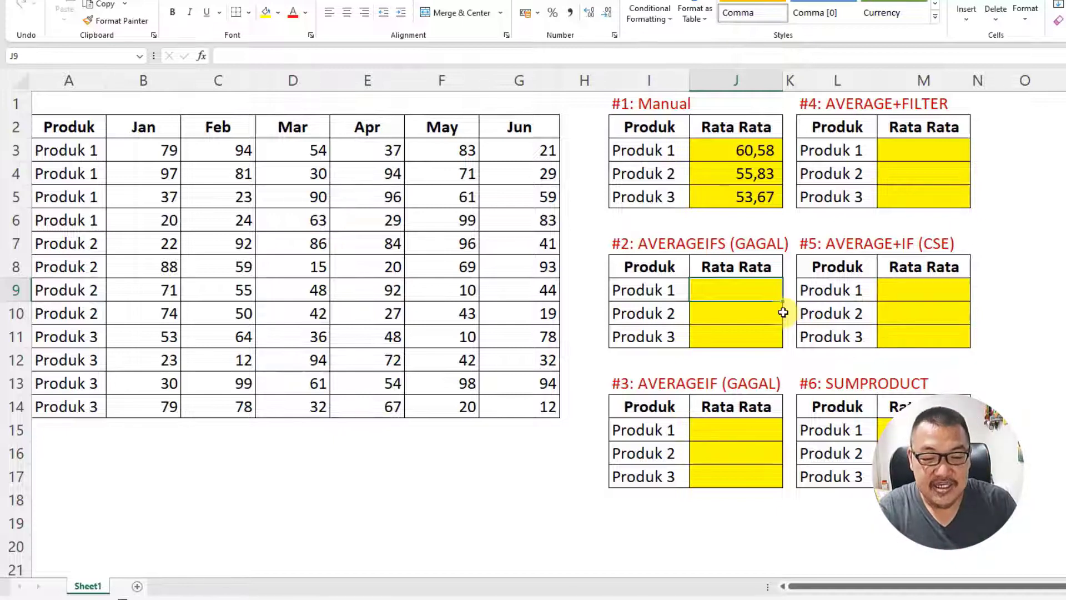
{"action": "type", "text": "=ave"}
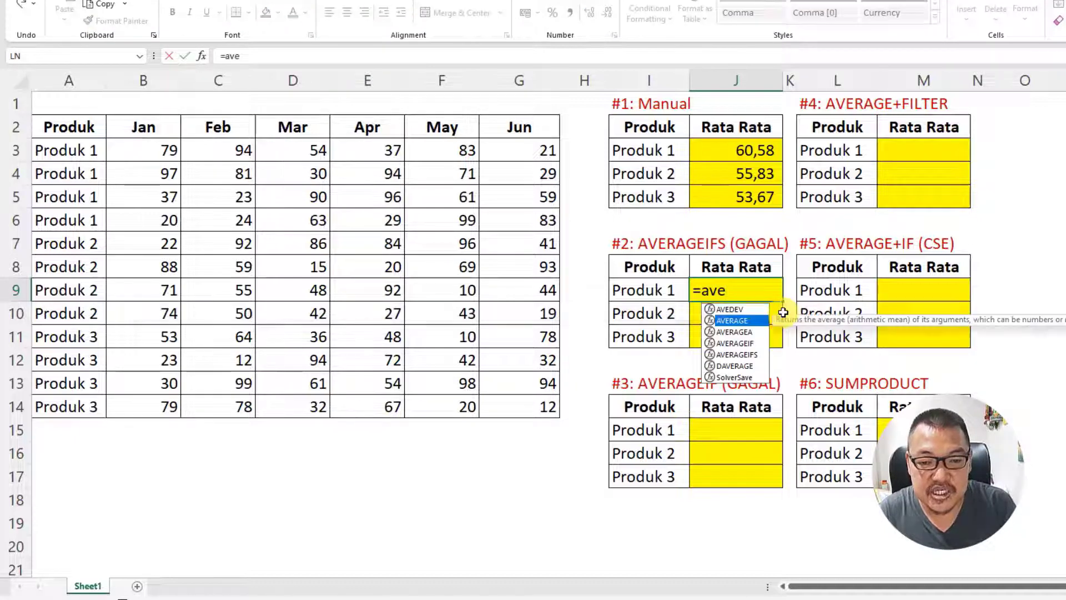
{"action": "type", "text": "ifs"}
{"action": "key", "text": "Tab"}
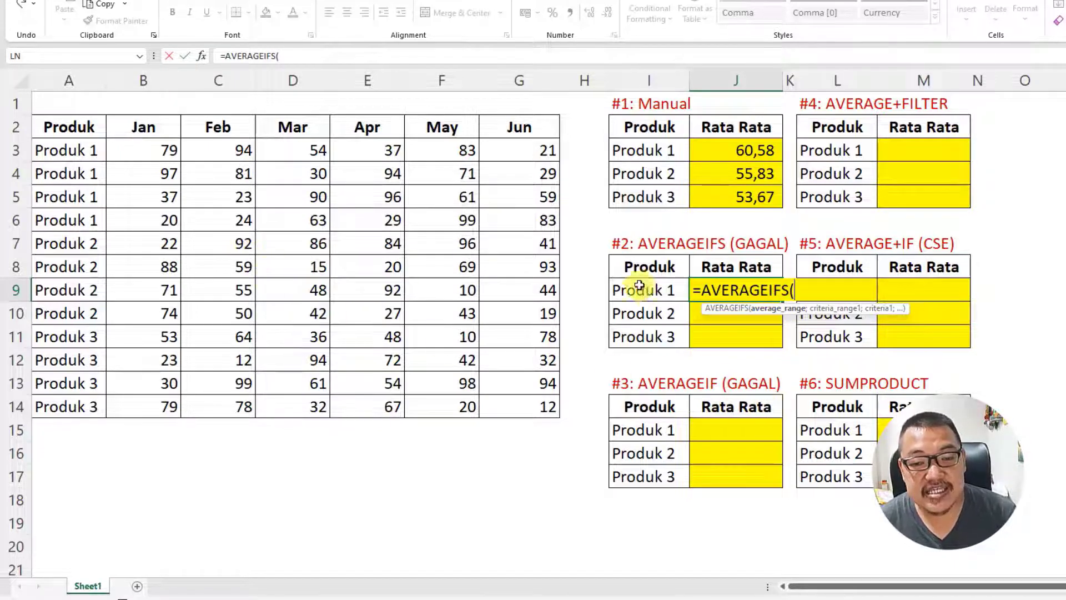
{"action": "left_click_drag", "start_coordinate": [158, 148], "coordinate": [519, 409]}
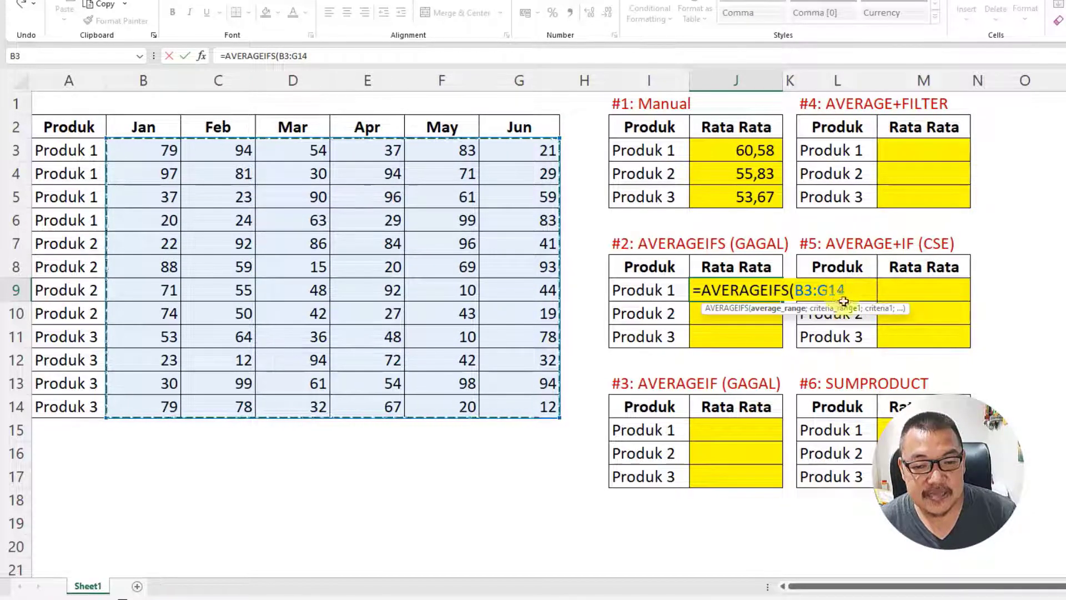
{"action": "key", "text": "F4"}
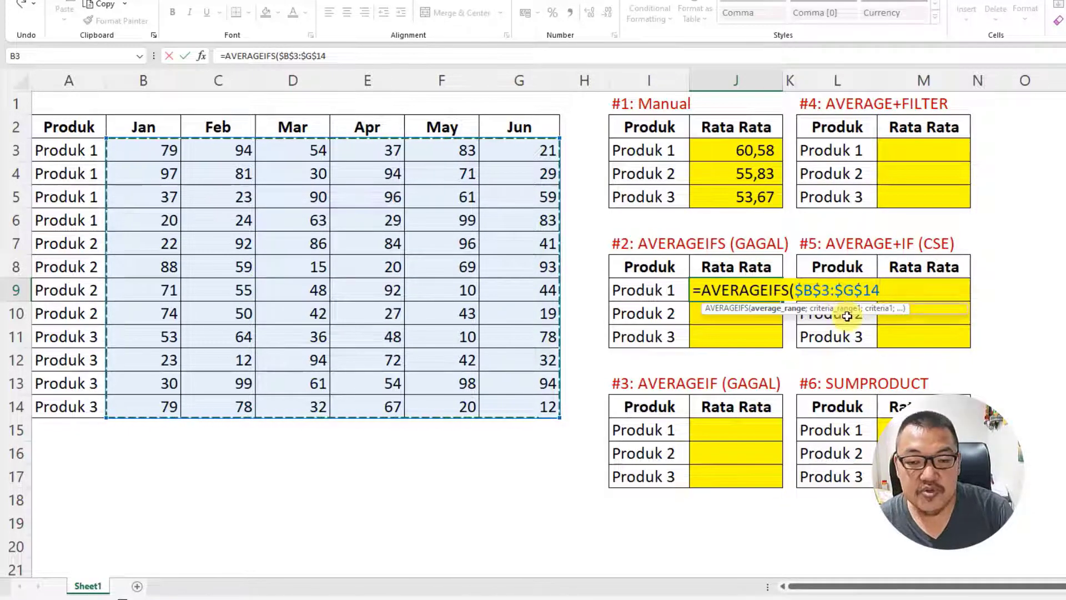
{"action": "type", "text": ";"}
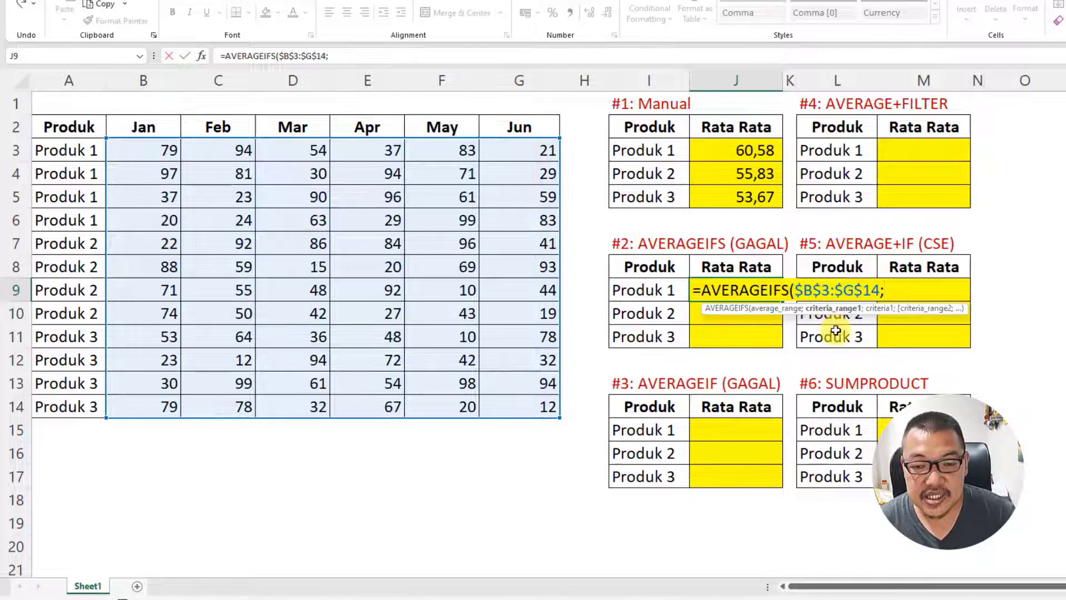
Complete the J9 AVERAGEIFS formula with criteria range $A$3:$A$14 and criterion I9
{"action": "left_click", "coordinate": [91, 152]}
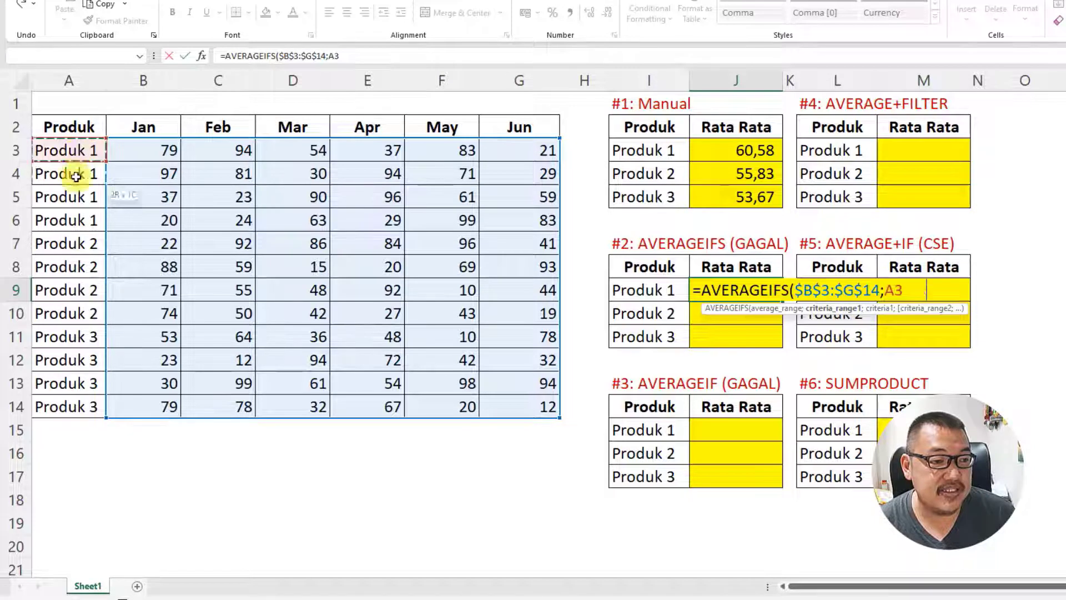
{"action": "left_click_drag", "start_coordinate": [76, 177], "coordinate": [83, 403]}
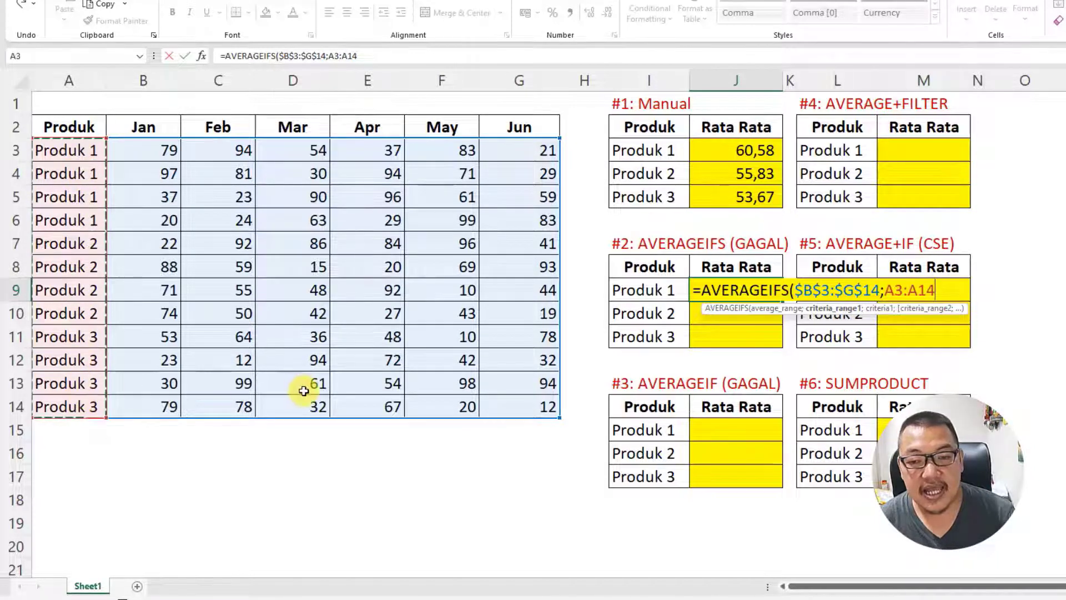
{"action": "key", "text": "F4"}
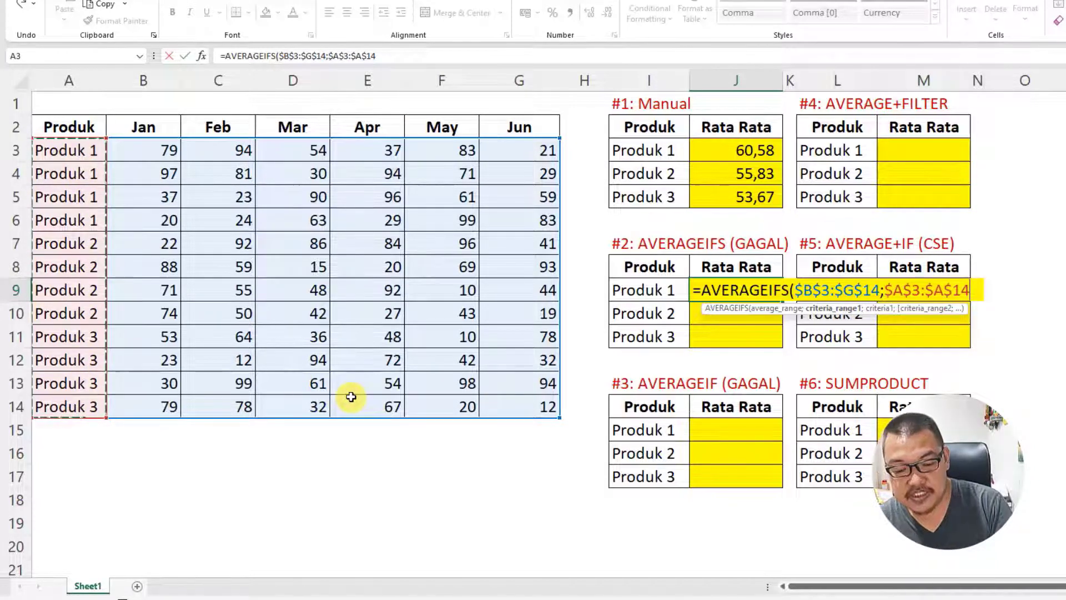
{"action": "type", "text": ";"}
{"action": "left_click", "coordinate": [677, 293]}
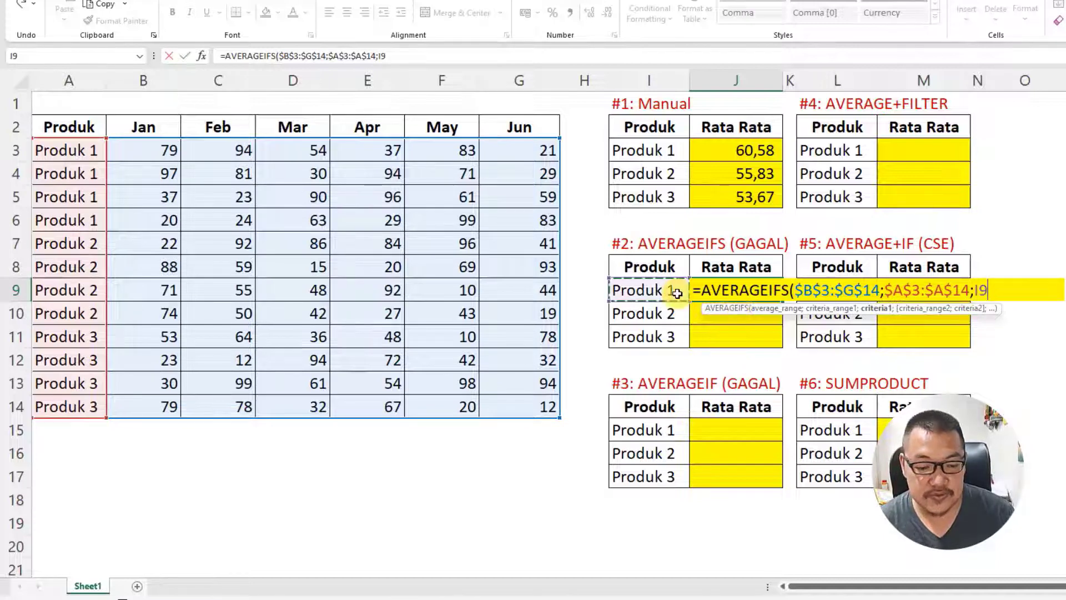
{"action": "type", "text": ")"}
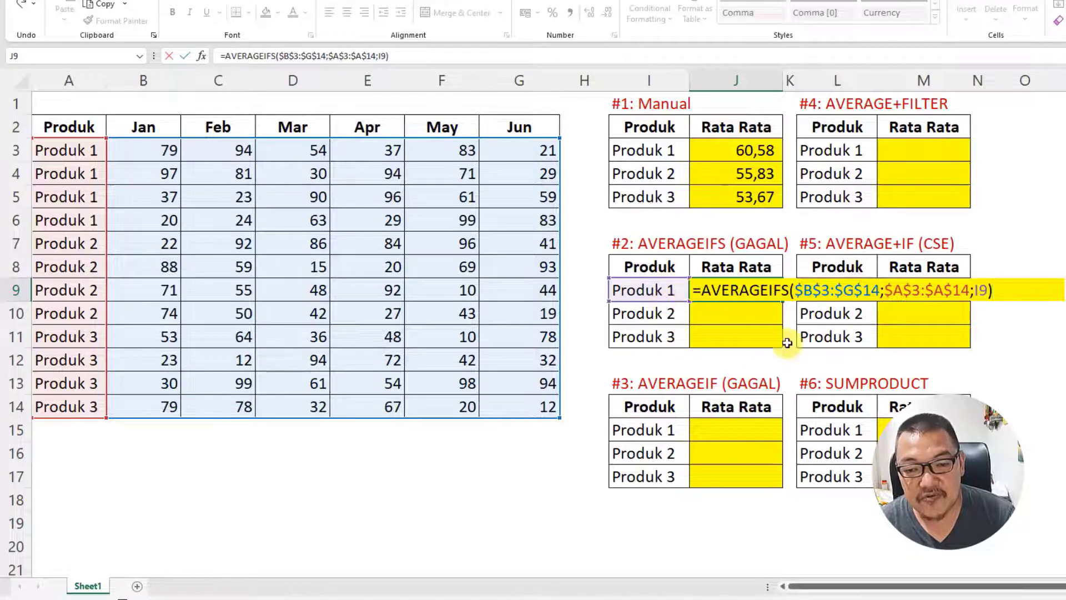
{"action": "key", "text": "Return"}
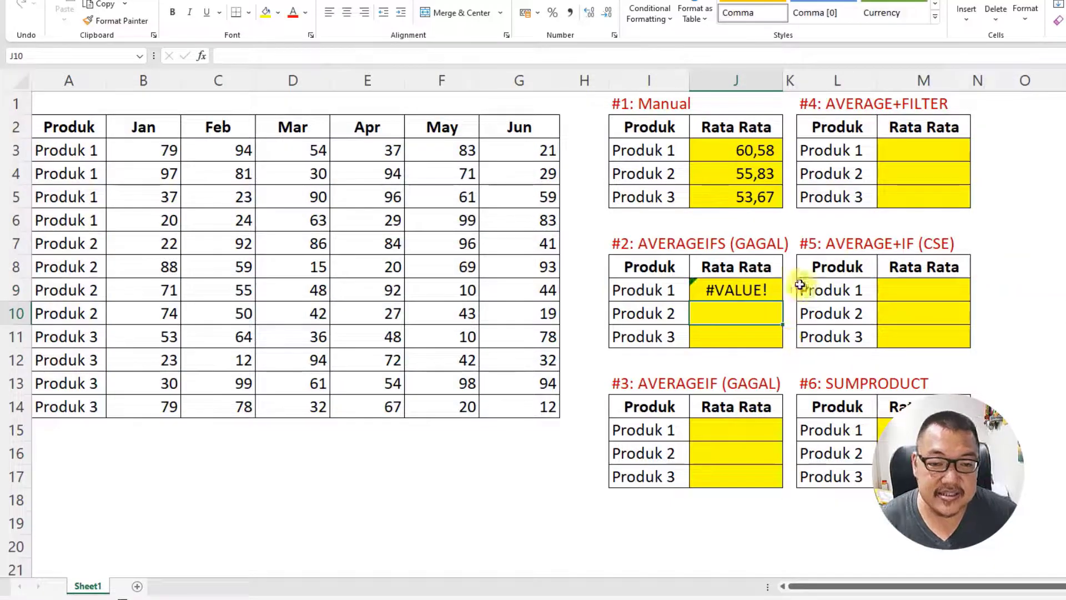
Copy the AVERAGEIFS formula from J9 down to J11, and open the J9 formula to inspect its ranges
{"action": "left_click", "coordinate": [744, 291]}
{"action": "left_click_drag", "start_coordinate": [783, 302], "coordinate": [783, 338]}
{"action": "left_click", "coordinate": [756, 311]}
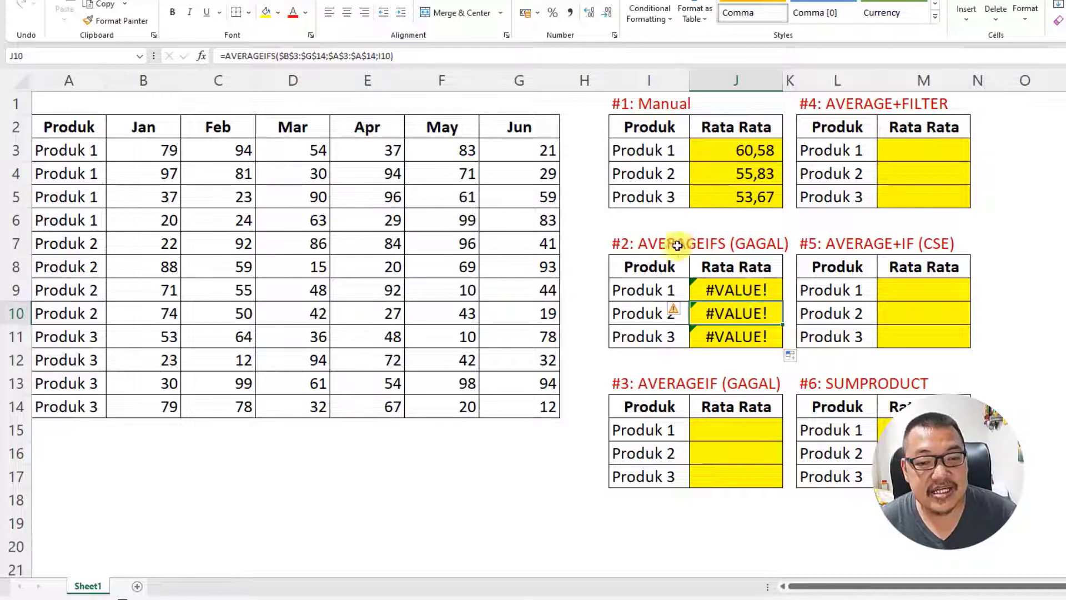
{"action": "left_click", "coordinate": [738, 290]}
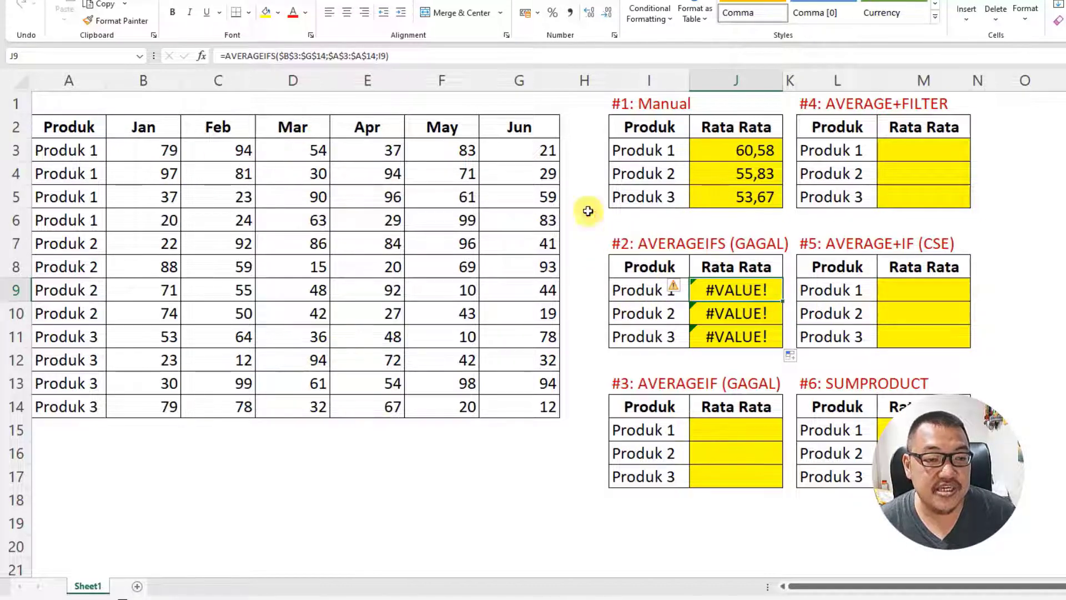
{"action": "double_click", "coordinate": [711, 288]}
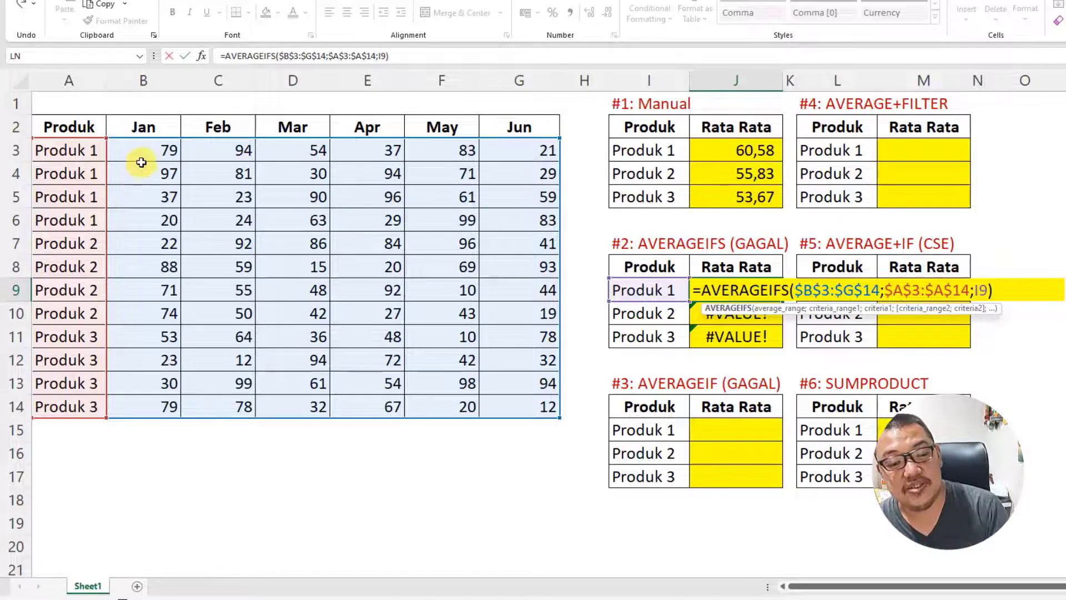
Close the J9 formula and fill B16:G19 with the Produk 1 labels copied from A3:A6
{"action": "key", "text": "ctrl+Return"}
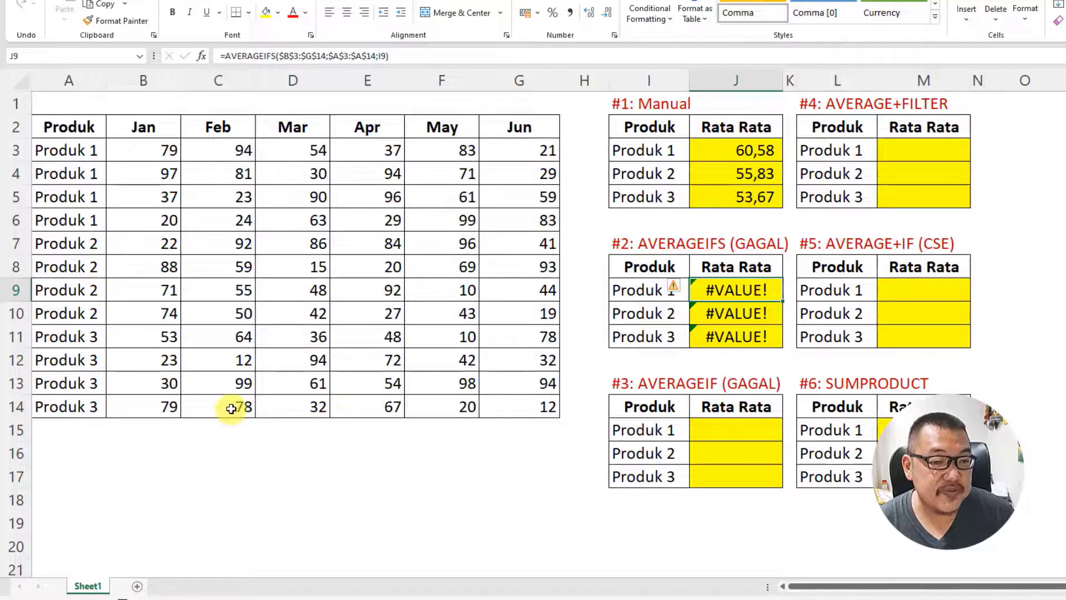
{"action": "scroll", "coordinate": [230, 408], "scroll_direction": "down", "scroll_amount": 1}
{"action": "left_click_drag", "start_coordinate": [52, 143], "coordinate": [57, 205]}
{"action": "key", "text": "ctrl+c"}
{"action": "left_click", "coordinate": [125, 419]}
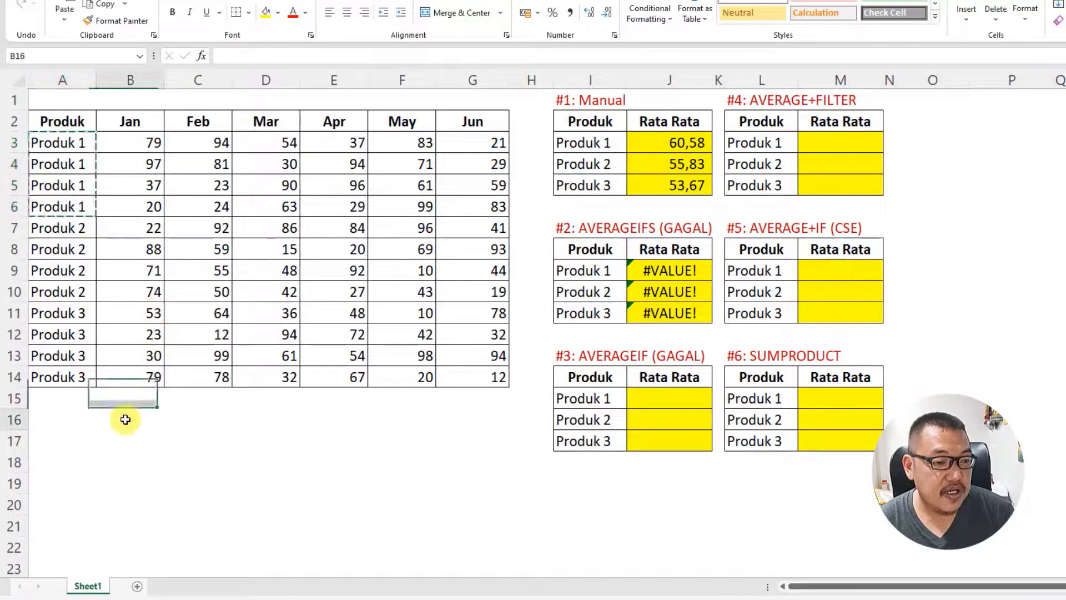
{"action": "left_click_drag", "start_coordinate": [125, 419], "coordinate": [475, 487]}
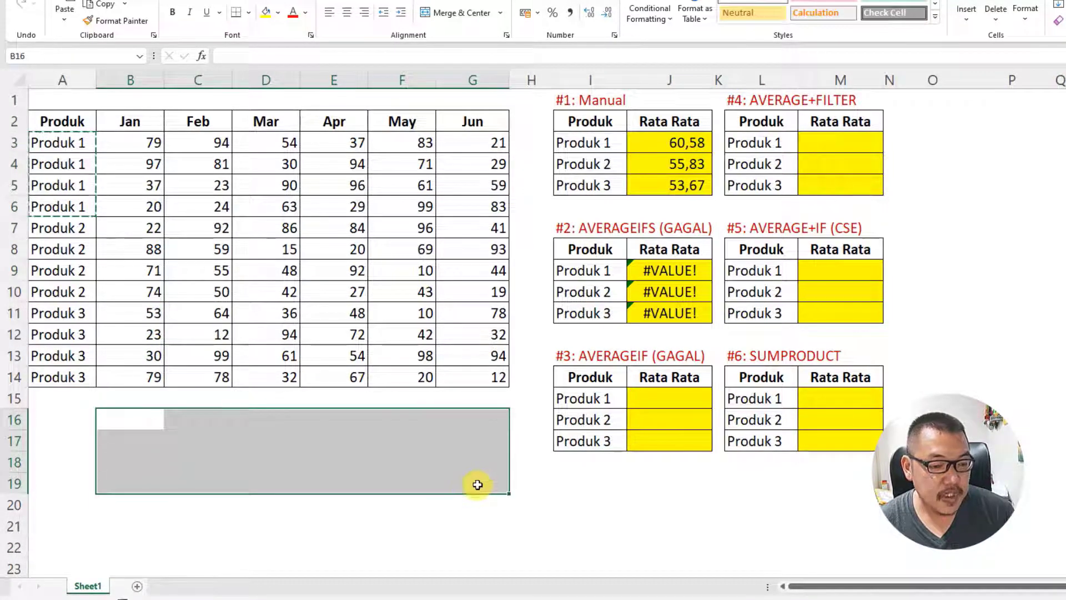
{"action": "key", "text": "ctrl+v"}
Copy the Produk 2 labels from A7:A10 across the helper range B20:G23
{"action": "left_click_drag", "start_coordinate": [78, 225], "coordinate": [79, 286]}
{"action": "key", "text": "ctrl+c"}
{"action": "left_click_drag", "start_coordinate": [126, 502], "coordinate": [482, 404]}
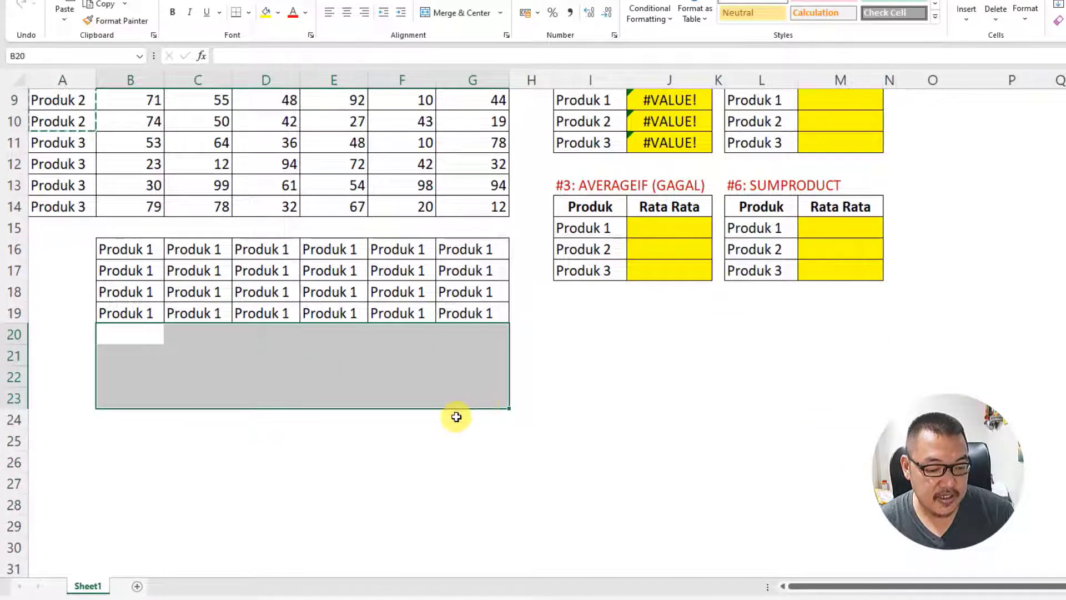
{"action": "key", "text": "ctrl+v"}
Copy the Produk 3 labels from A11:A14 across the helper range B24:G27
{"action": "left_click_drag", "start_coordinate": [56, 142], "coordinate": [67, 196]}
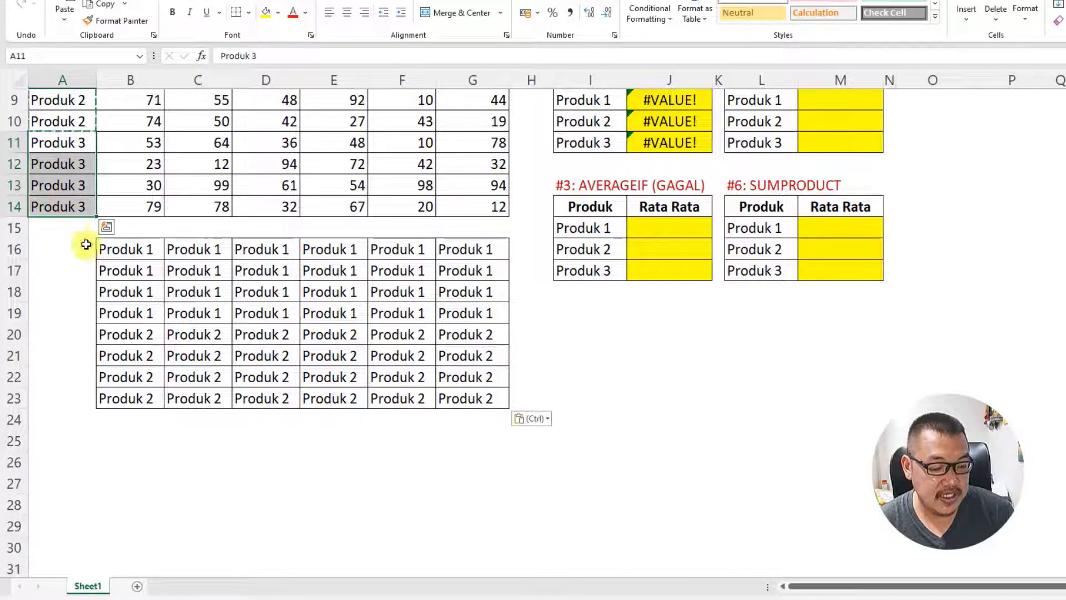
{"action": "key", "text": "ctrl+c"}
{"action": "left_click_drag", "start_coordinate": [134, 421], "coordinate": [471, 481]}
{"action": "key", "text": "ctrl+v"}
{"action": "scroll", "coordinate": [647, 405], "scroll_direction": "up", "scroll_amount": 2}
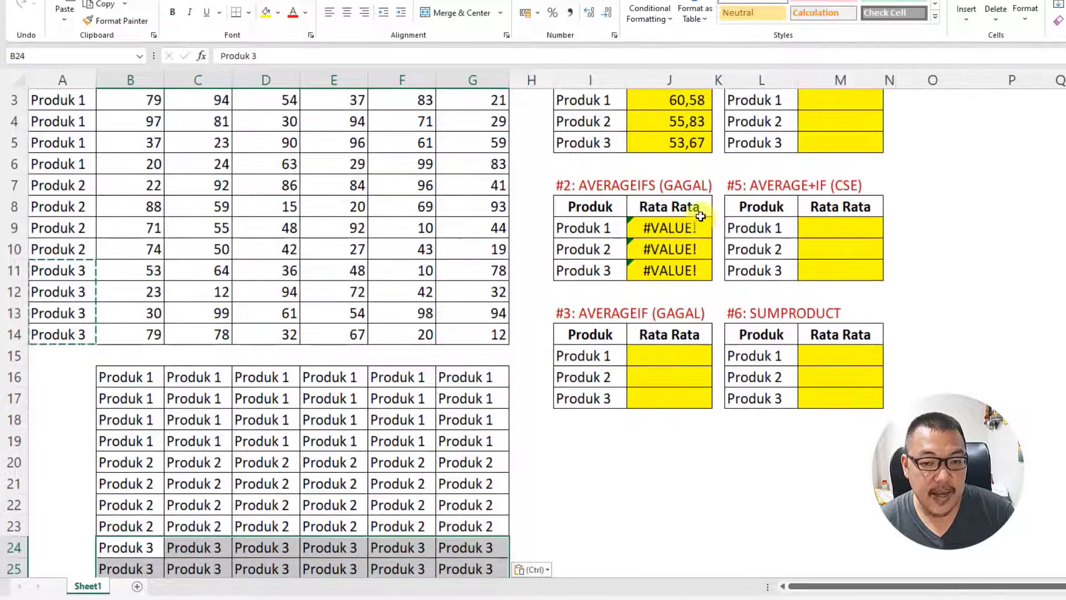
Replace the J9 formula with a new AVERAGEIFS that starts with the absolute average range $B$3:$G$14
{"action": "left_click", "coordinate": [698, 223]}
{"action": "type", "text": "="}
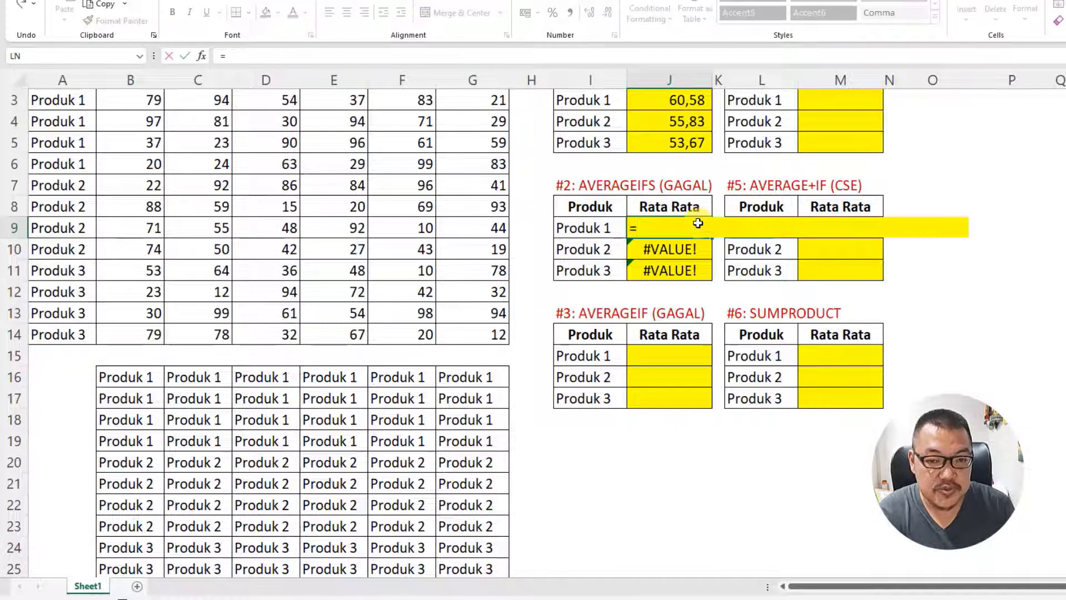
{"action": "type", "text": "avera"}
{"action": "key", "text": "Down"}
{"action": "key", "text": "Down"}
{"action": "key", "text": "Down"}
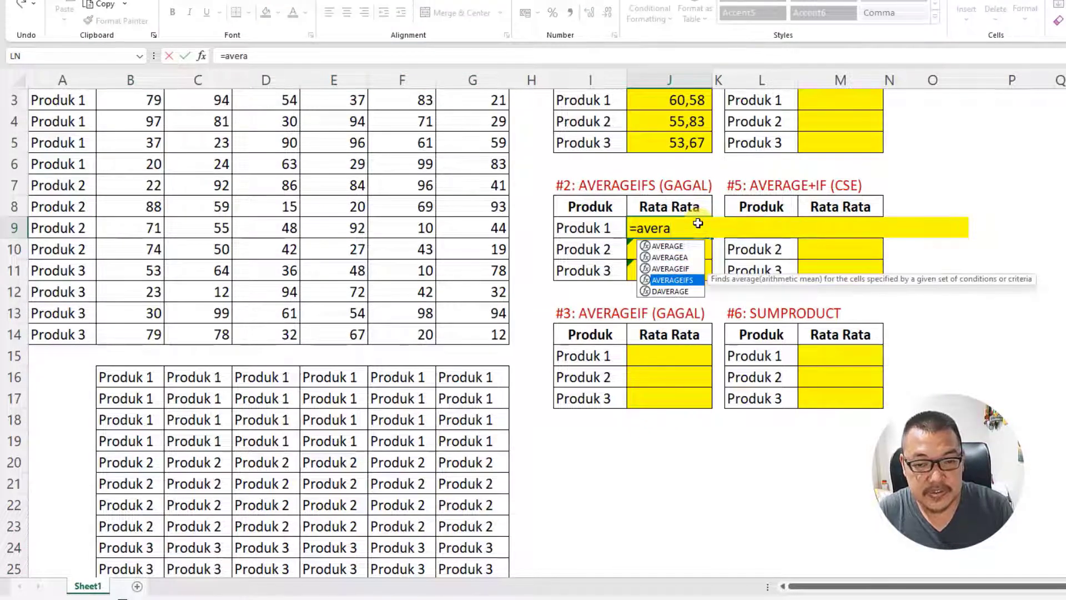
{"action": "key", "text": "Tab"}
{"action": "scroll", "coordinate": [328, 273], "scroll_direction": "up", "scroll_amount": 1}
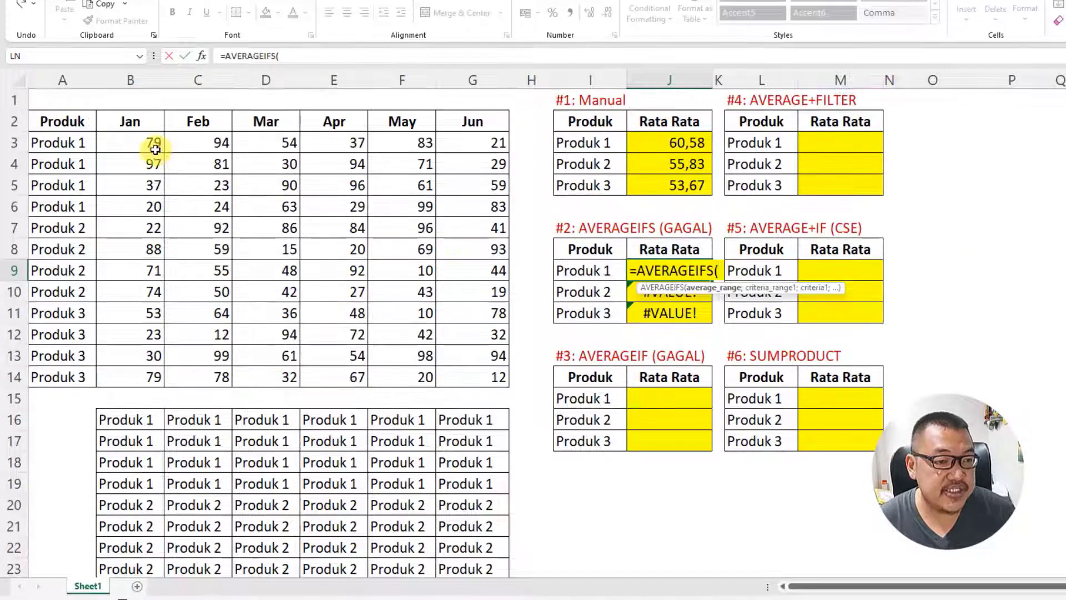
{"action": "left_click_drag", "start_coordinate": [152, 140], "coordinate": [469, 362]}
{"action": "left_click_drag", "start_coordinate": [489, 376], "coordinate": [489, 376]}
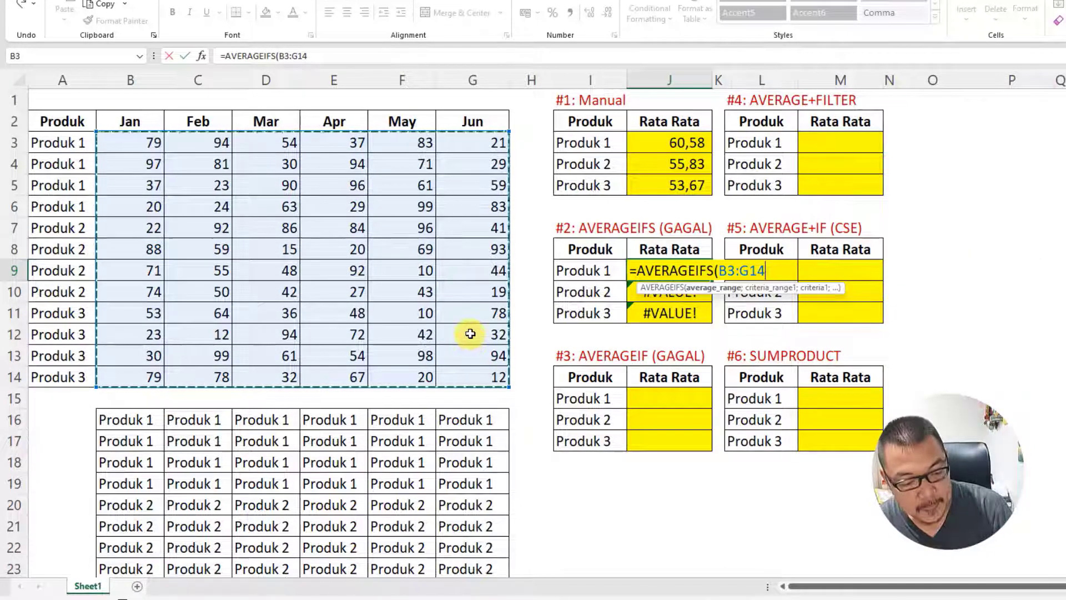
{"action": "key", "text": "F4"}
{"action": "type", "text": ";"}
Complete the J9 AVERAGEIFS formula with the helper block $B$16:$G$27 as criteria range and I9 as criterion
{"action": "scroll", "coordinate": [489, 355], "scroll_direction": "down", "scroll_amount": 3}
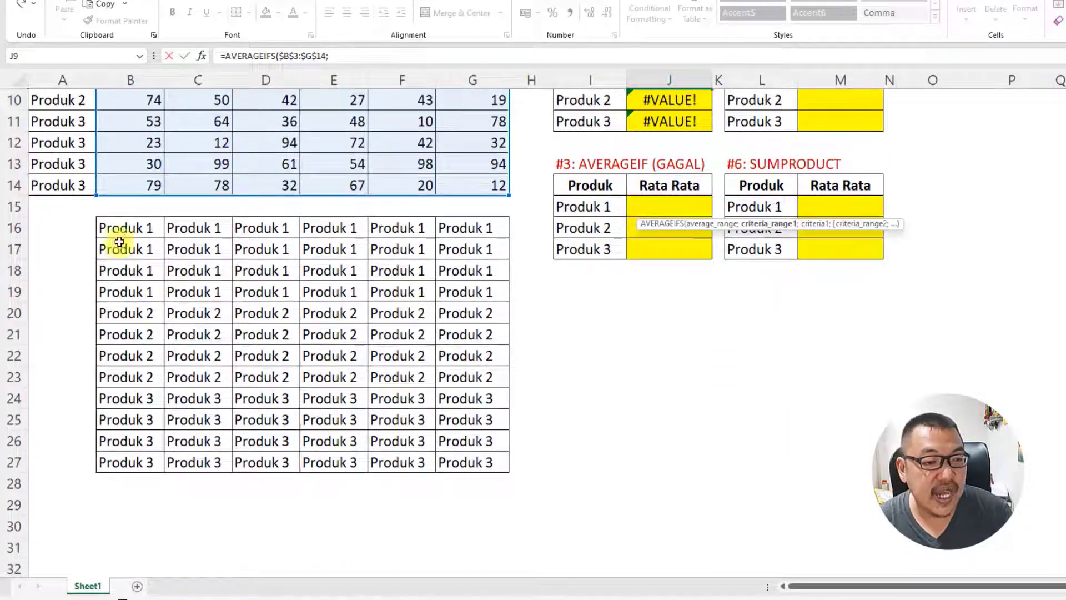
{"action": "left_click", "coordinate": [114, 230]}
{"action": "left_click_drag", "start_coordinate": [191, 258], "coordinate": [488, 460]}
{"action": "key", "text": "F4"}
{"action": "type", "text": ";"}
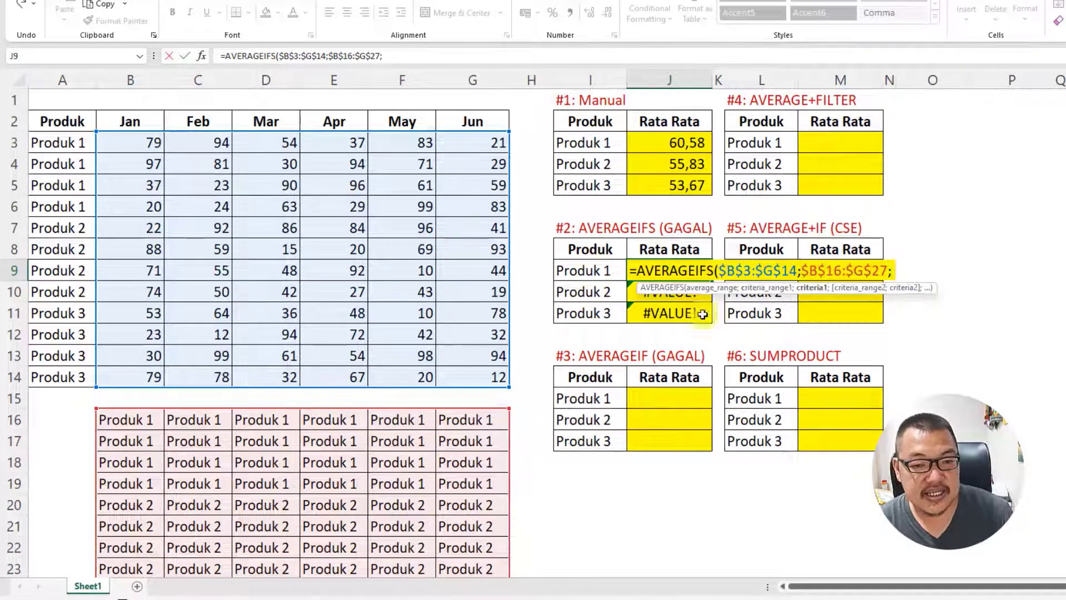
{"action": "left_click", "coordinate": [598, 271]}
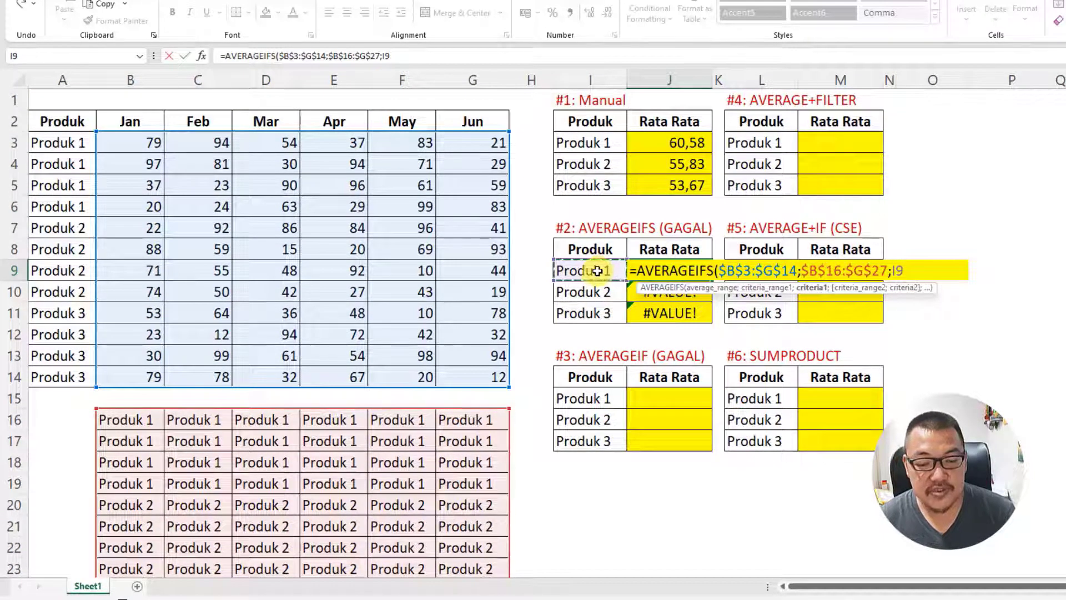
{"action": "key", "text": "Return"}
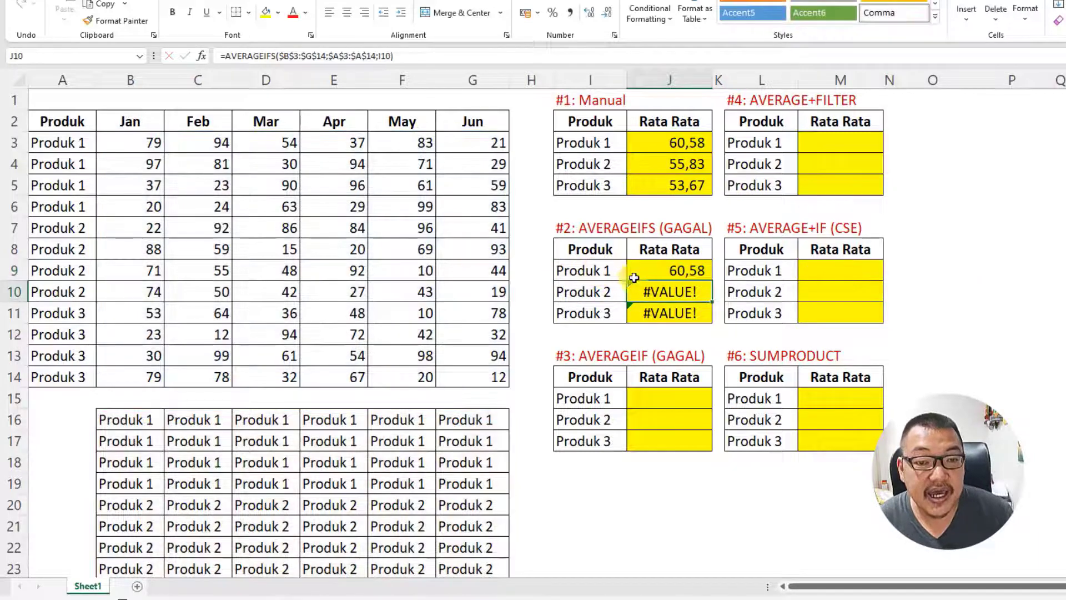
Copy the new AVERAGEIFS formula from J9 down to J11, and review the helper label block starting at B16
{"action": "left_click", "coordinate": [691, 276]}
{"action": "left_click_drag", "start_coordinate": [711, 280], "coordinate": [729, 324]}
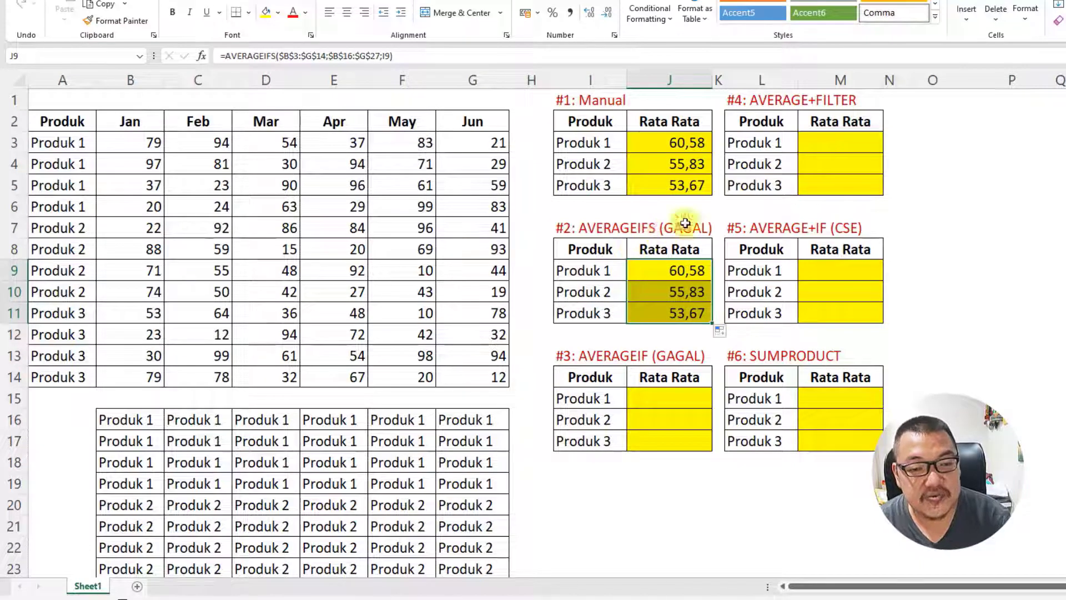
{"action": "scroll", "coordinate": [244, 382], "scroll_direction": "down", "scroll_amount": 1}
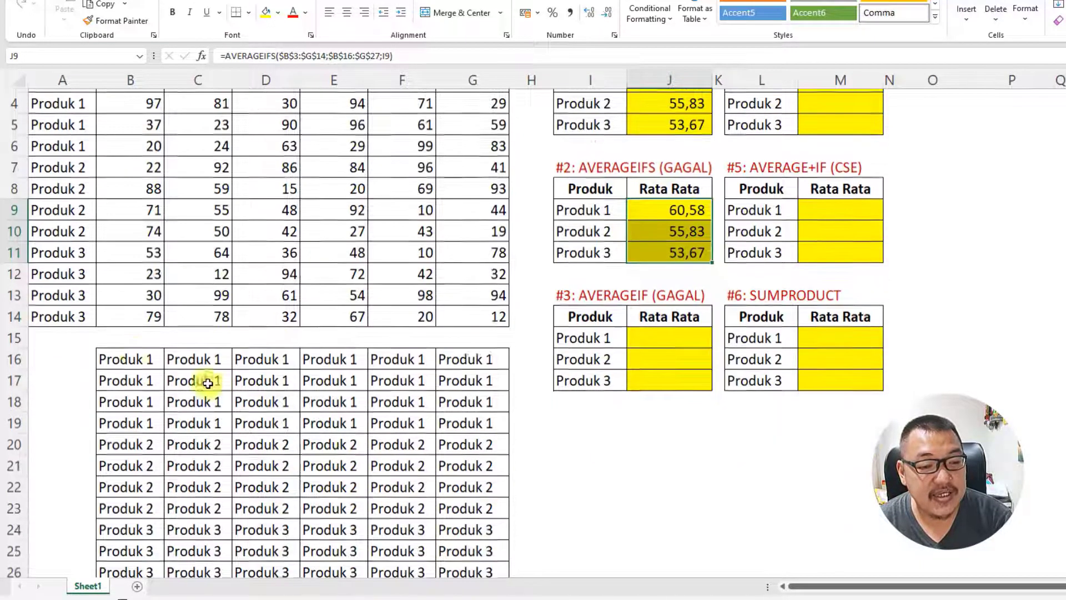
{"action": "left_click_drag", "start_coordinate": [133, 356], "coordinate": [464, 536]}
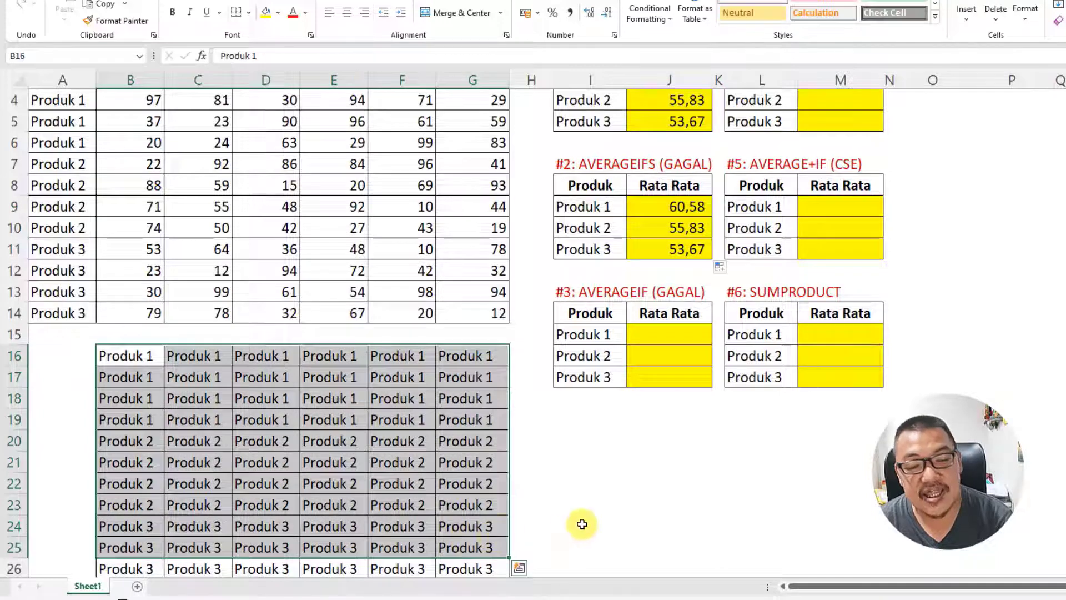
{"action": "scroll", "coordinate": [674, 530], "scroll_direction": "up", "scroll_amount": 3}
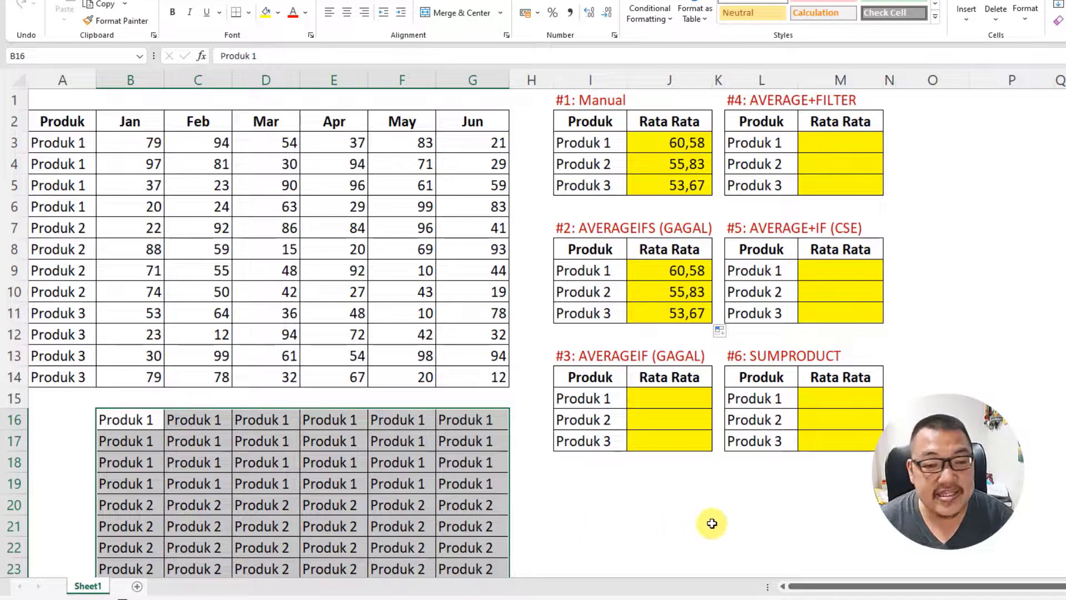
Begin an AVERAGEIF formula in J15 for Produk 1 with the absolute range $A$3:$A$14
{"action": "left_click", "coordinate": [696, 402]}
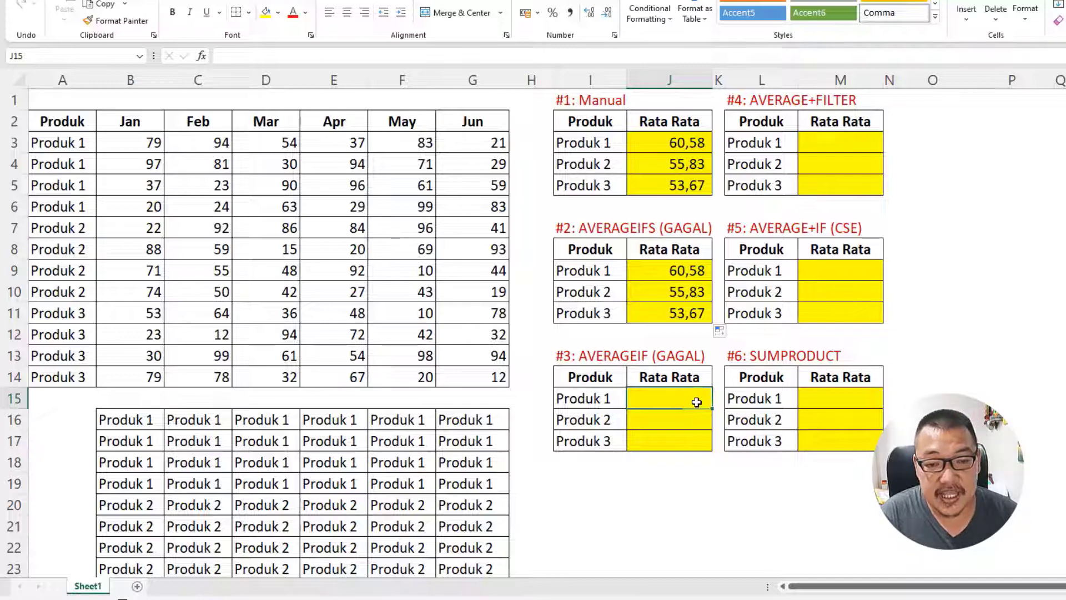
{"action": "type", "text": "=ave"}
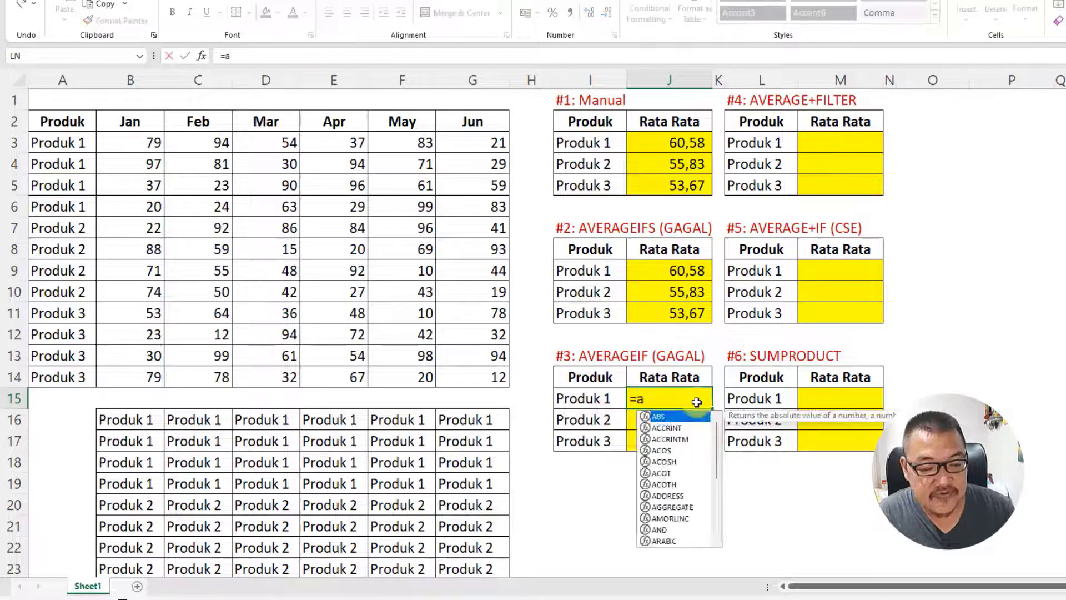
{"action": "key", "text": "Down"}
{"action": "key", "text": "Down"}
{"action": "key", "text": "Down"}
{"action": "key", "text": "Tab"}
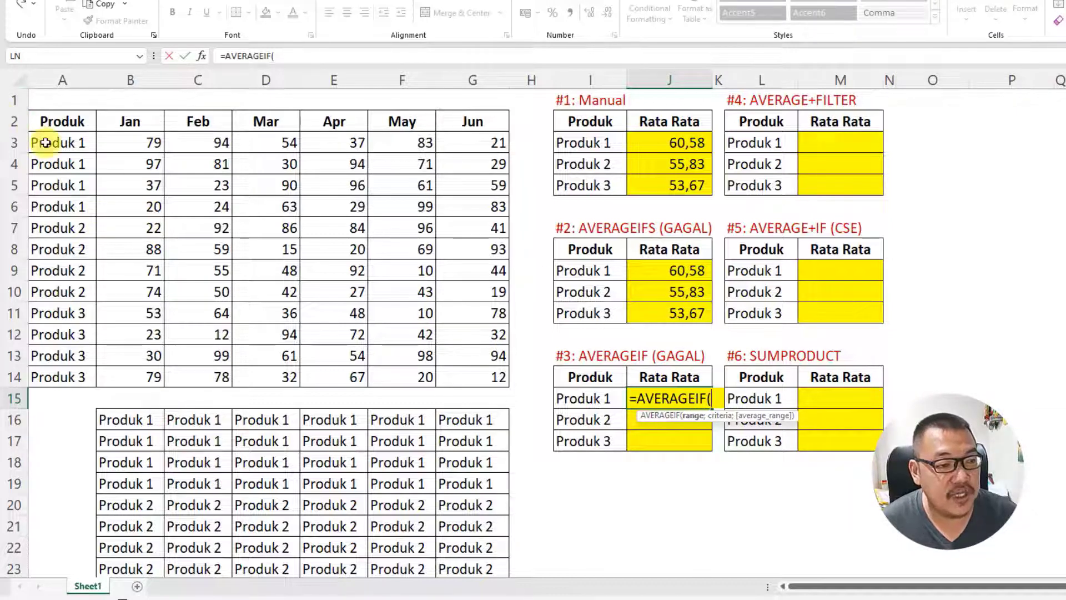
{"action": "left_click_drag", "start_coordinate": [47, 143], "coordinate": [68, 367]}
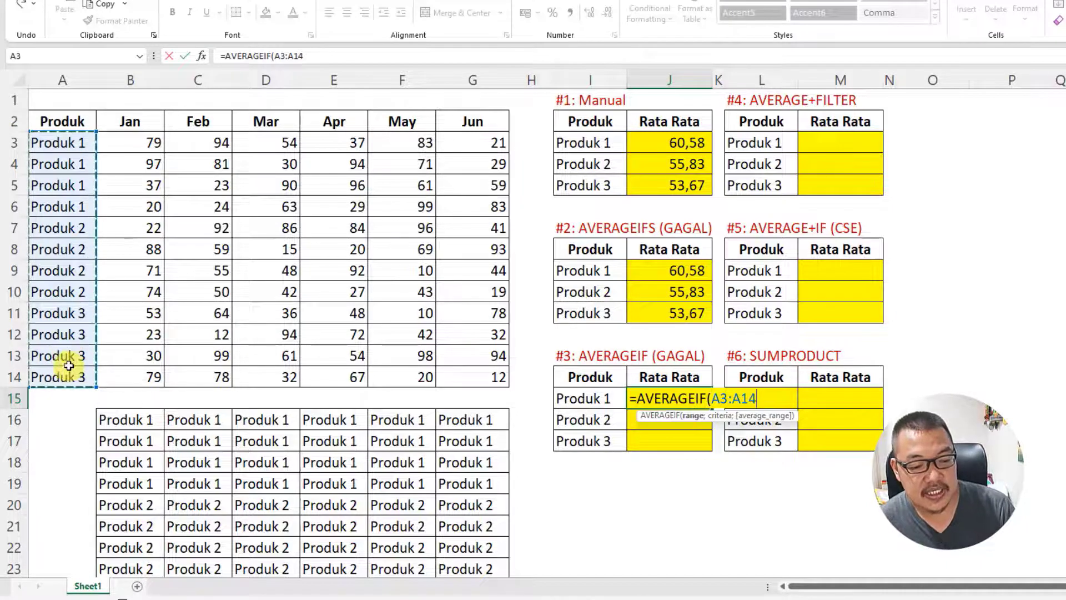
{"action": "key", "text": "F4"}
{"action": "type", "text": ";"}
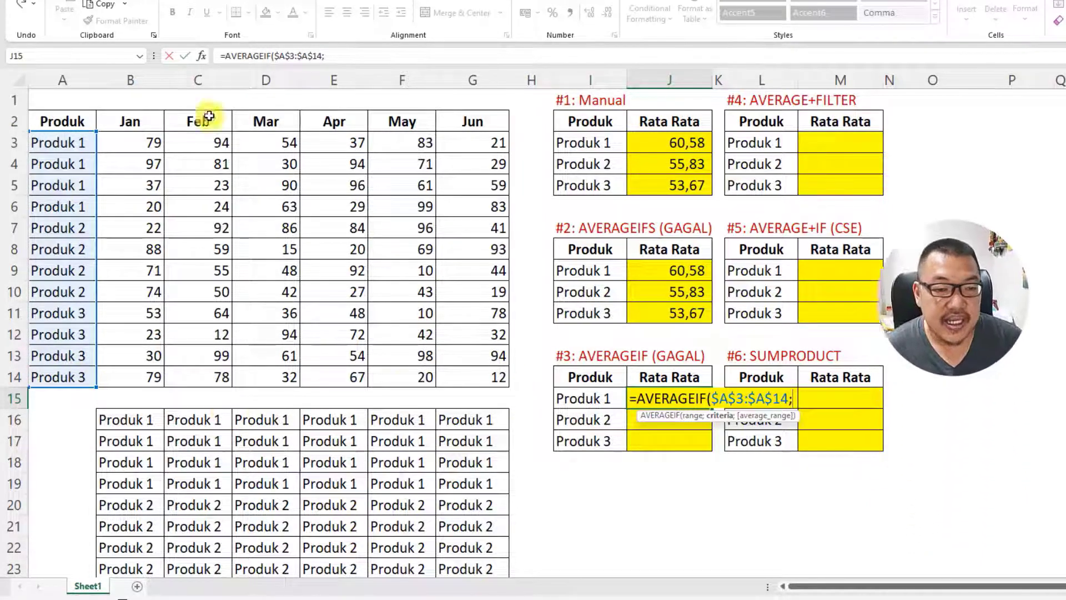
Complete the J15 AVERAGEIF formula with criterion I15 and average range B3:G14
{"action": "left_click", "coordinate": [612, 398]}
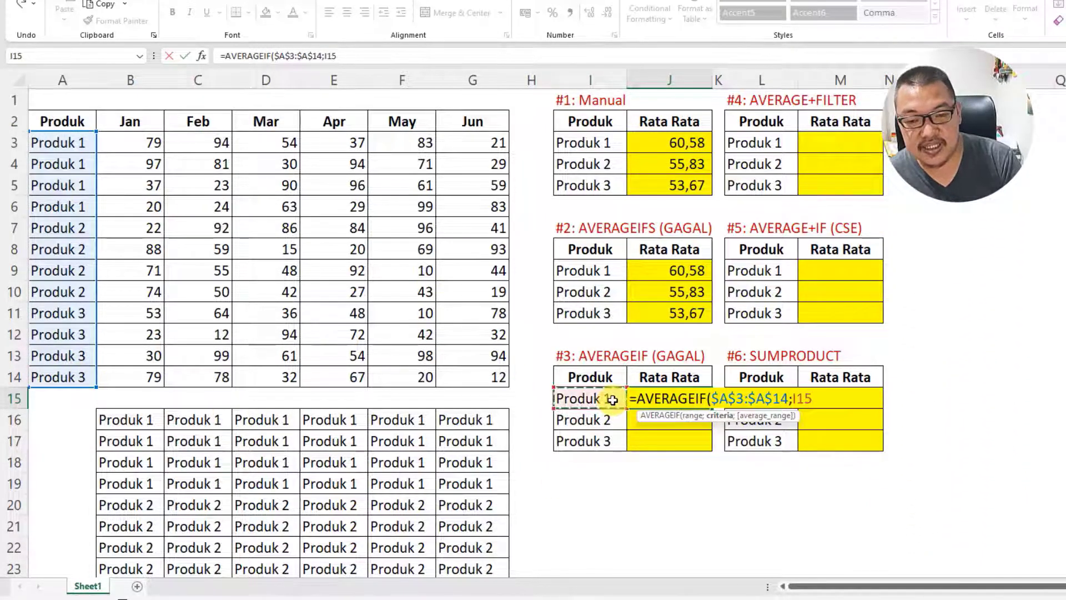
{"action": "type", "text": ";"}
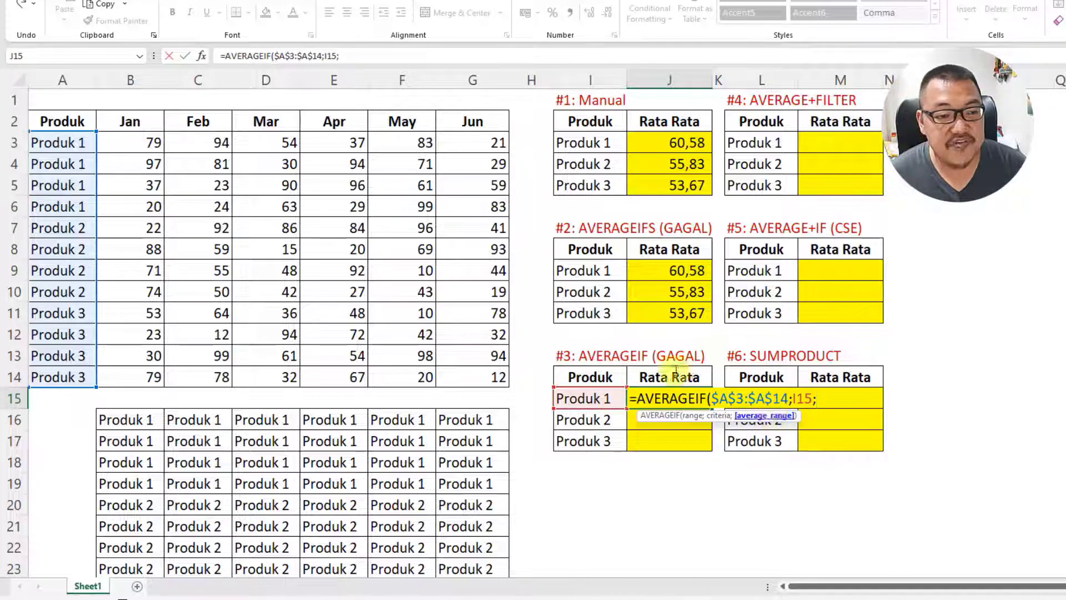
{"action": "left_click_drag", "start_coordinate": [128, 141], "coordinate": [481, 368]}
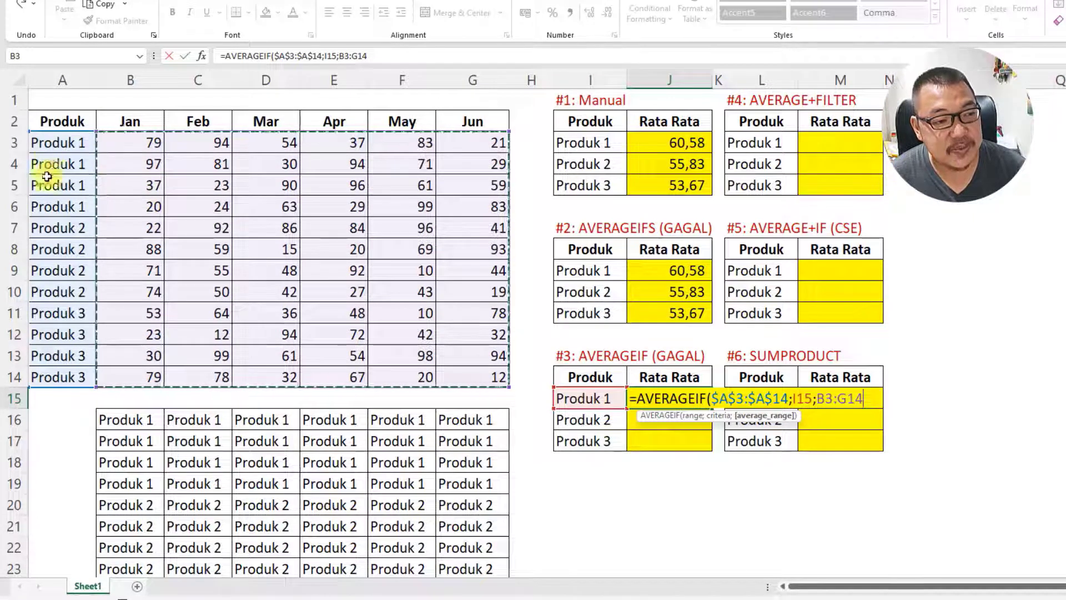
{"action": "key", "text": "Return"}
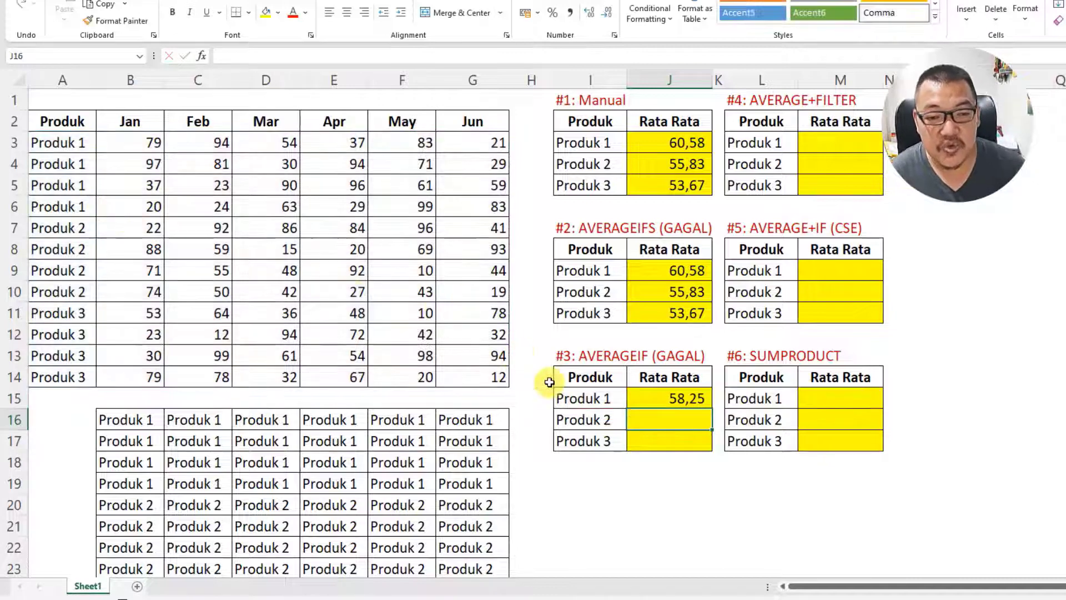
Copy the AVERAGEIF formula from J15 down to J17
{"action": "left_click", "coordinate": [704, 404]}
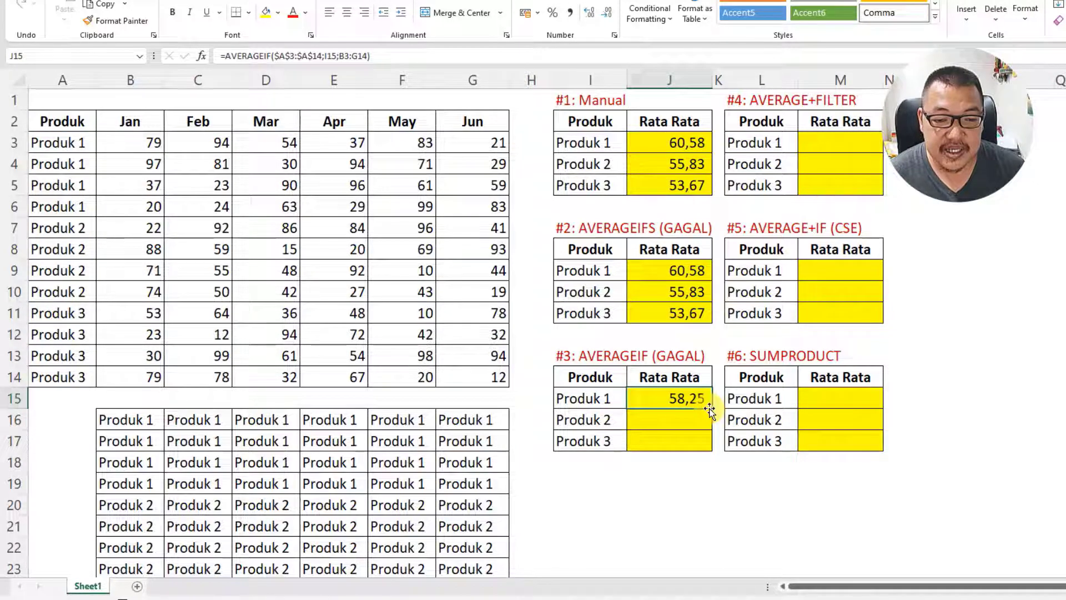
{"action": "left_click_drag", "start_coordinate": [712, 410], "coordinate": [722, 466]}
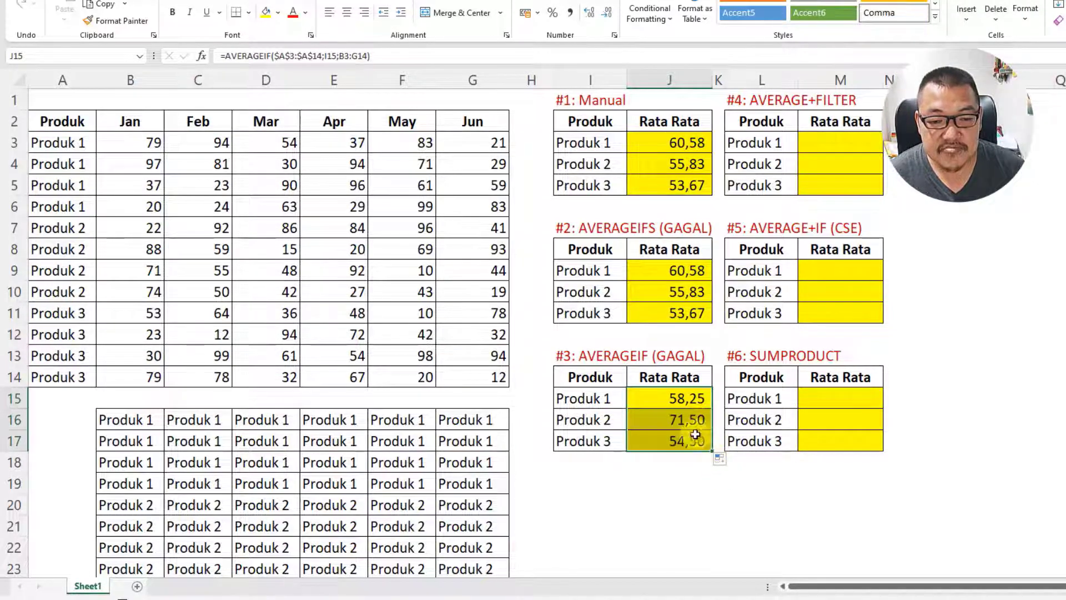
{"action": "left_click", "coordinate": [707, 502]}
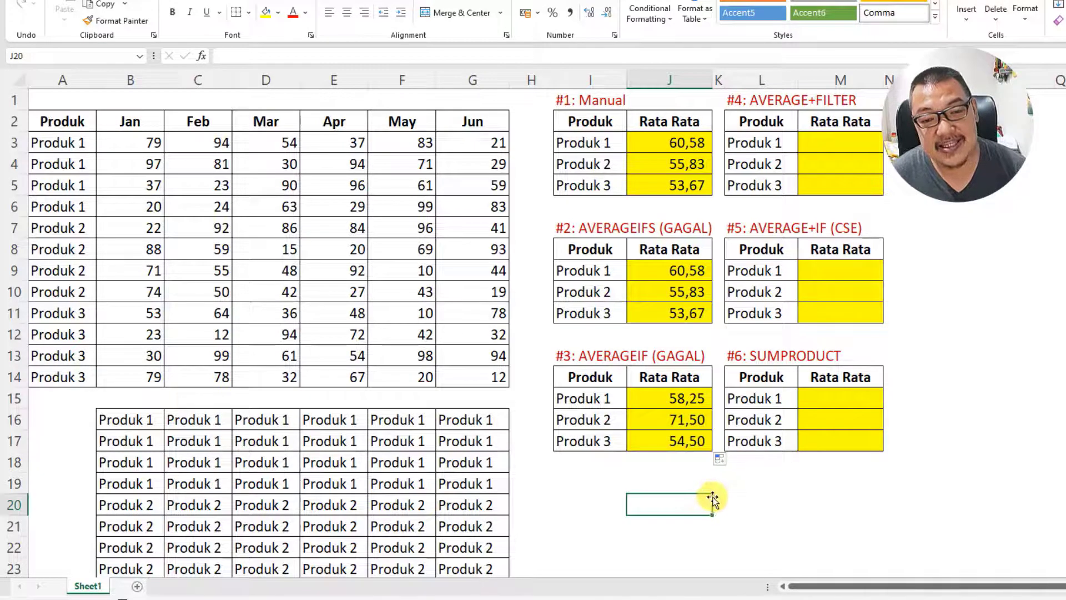
Compare the AVERAGEIFS formula in J9 with the AVERAGEIF formula in J15, opening J15 to inspect its ranges
{"action": "left_click", "coordinate": [696, 399]}
{"action": "left_click", "coordinate": [693, 269]}
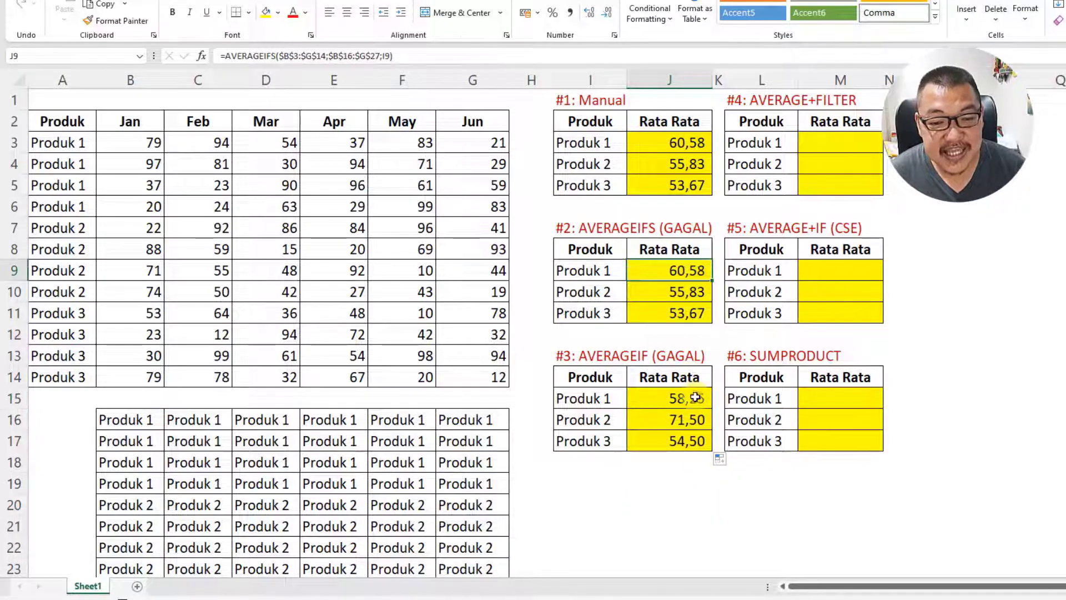
{"action": "left_click", "coordinate": [695, 398]}
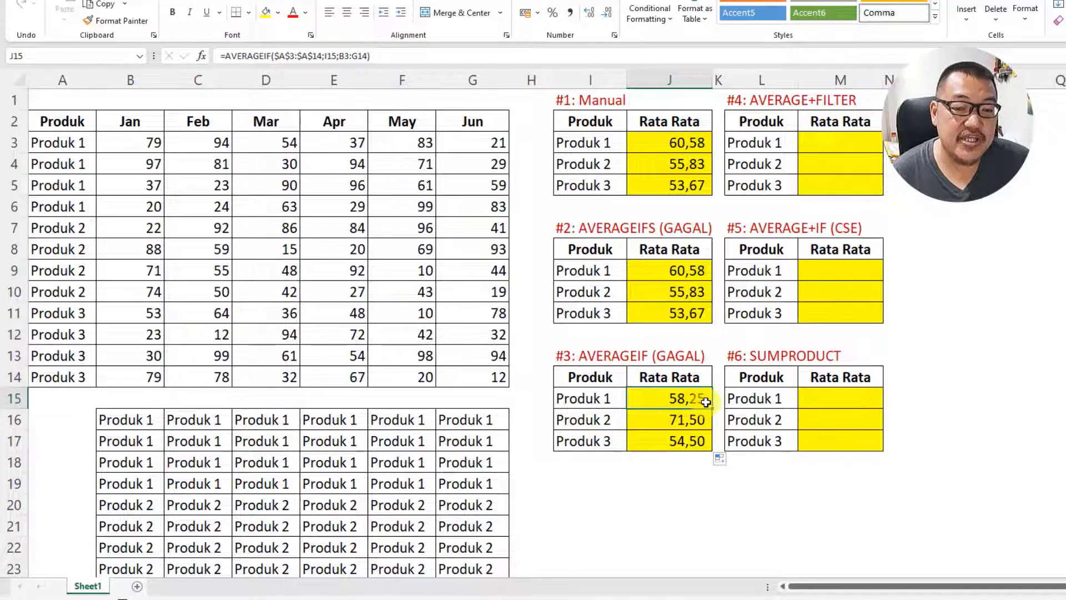
{"action": "double_click", "coordinate": [660, 396]}
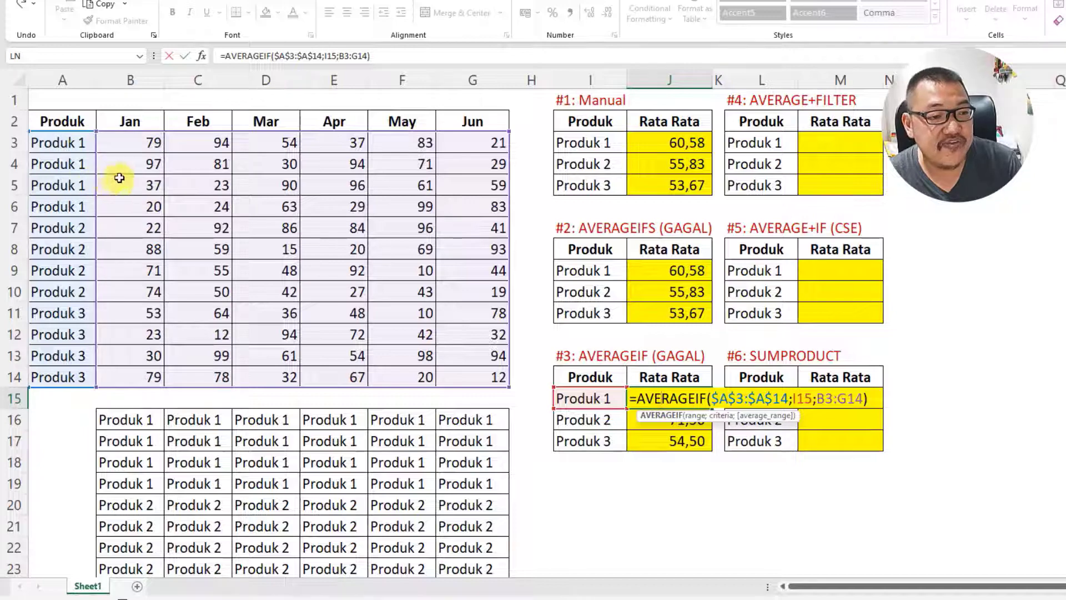
{"action": "key", "text": "Return"}
Check Produk 1's January values in B3:B6 against the AVERAGEIF result in J15
{"action": "left_click", "coordinate": [132, 149]}
{"action": "left_click_drag", "start_coordinate": [132, 155], "coordinate": [130, 206]}
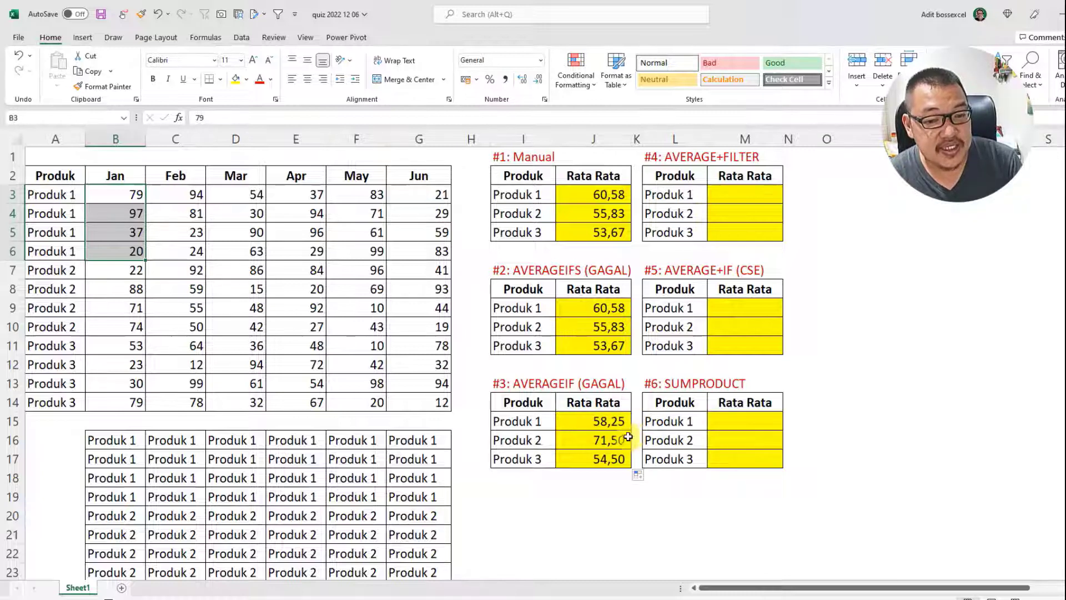
{"action": "left_click", "coordinate": [619, 422]}
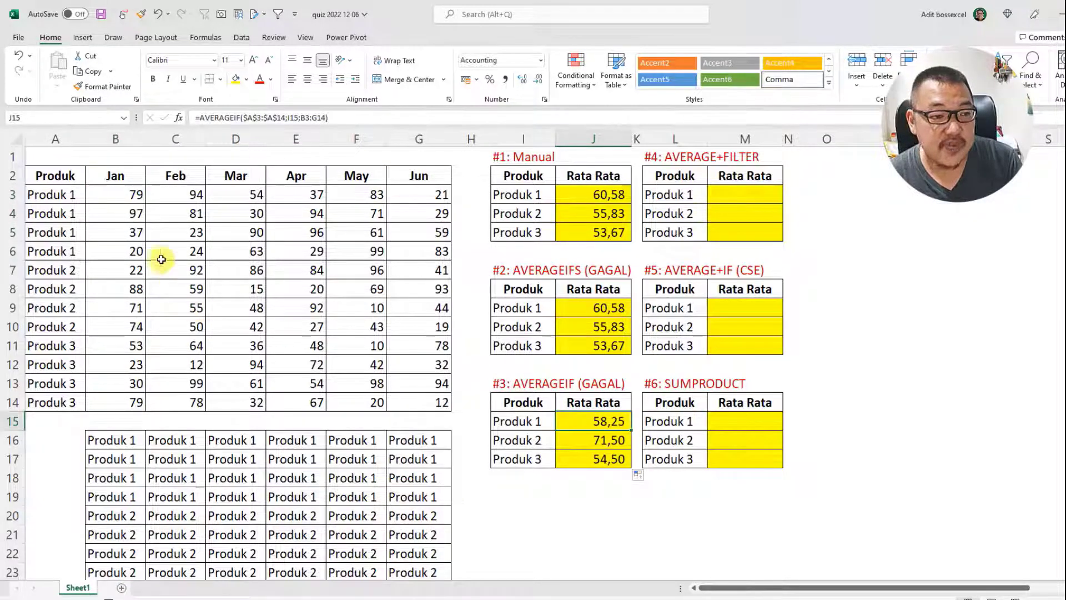
Review the January values, the full B3:G14 range, the product column, the helper block and the AVERAGEIF results in J15:J17
{"action": "left_click_drag", "start_coordinate": [132, 196], "coordinate": [129, 250]}
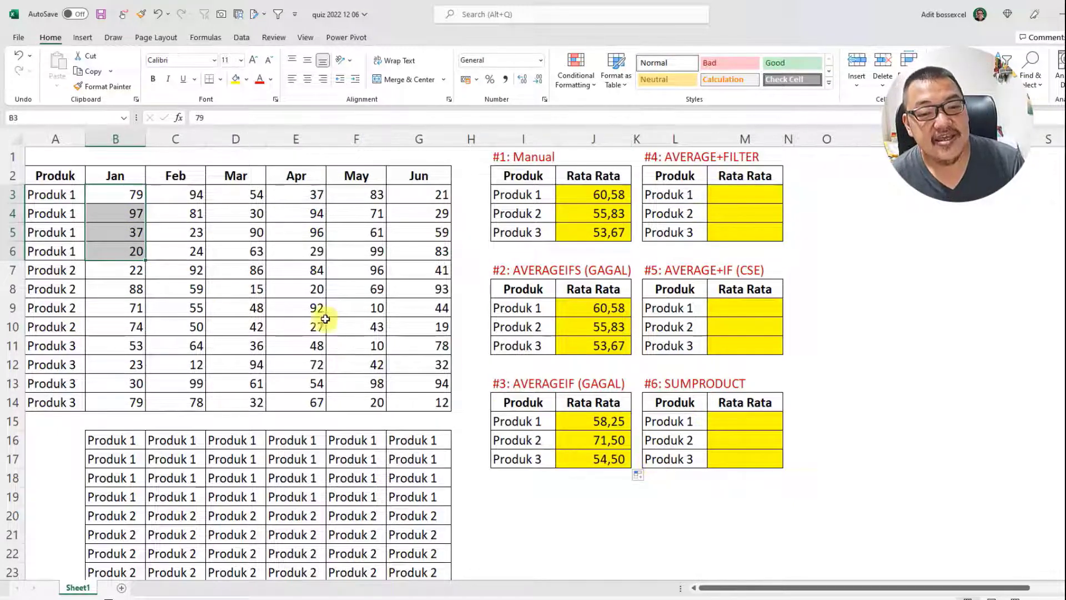
{"action": "left_click", "coordinate": [134, 194]}
{"action": "left_click_drag", "start_coordinate": [184, 238], "coordinate": [431, 399]}
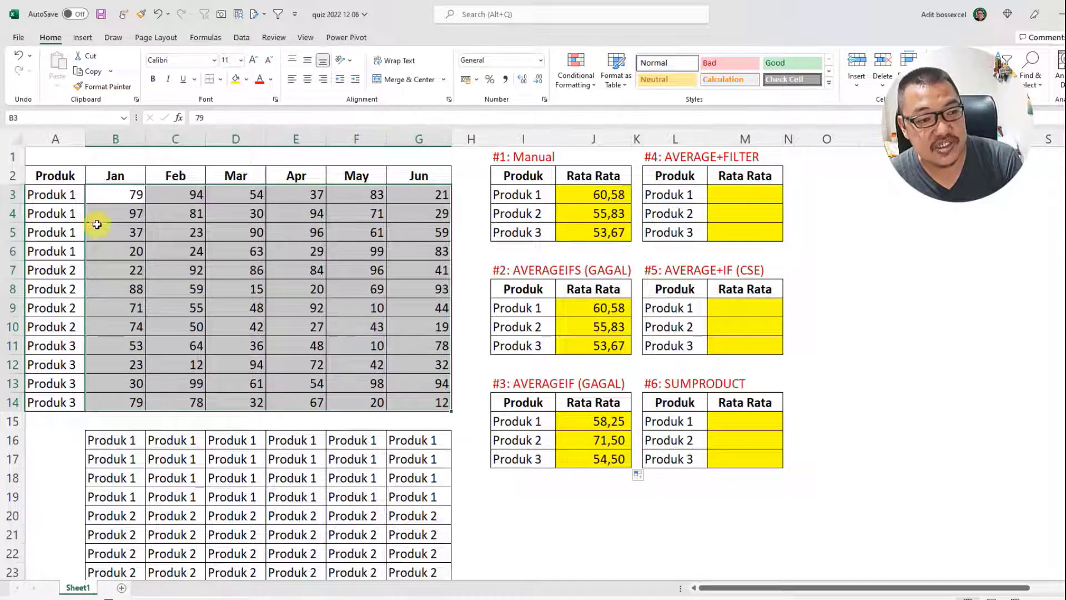
{"action": "left_click_drag", "start_coordinate": [53, 194], "coordinate": [62, 402]}
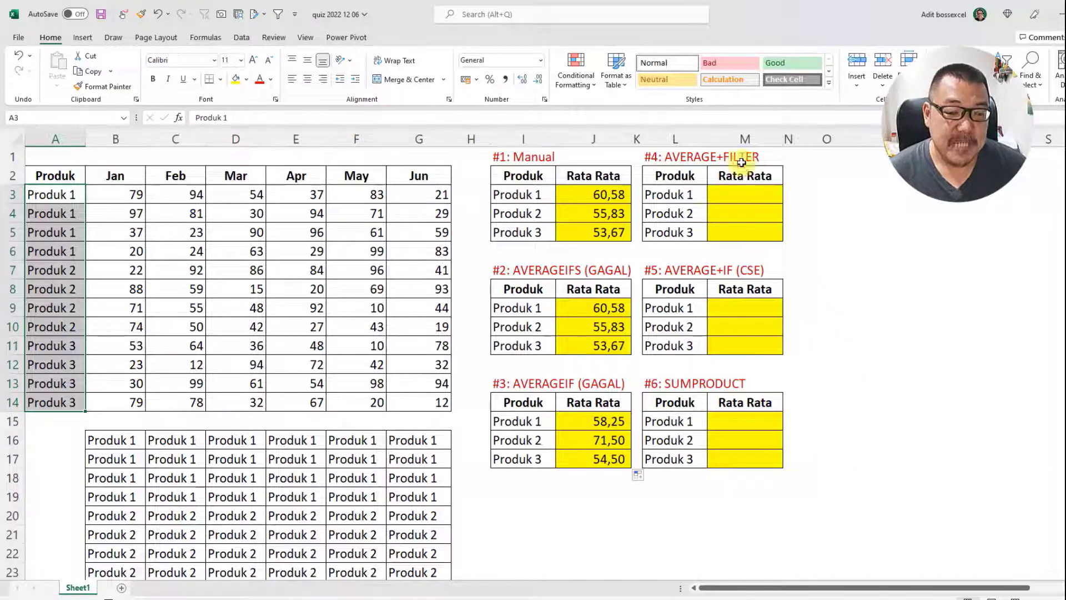
{"action": "left_click", "coordinate": [742, 192]}
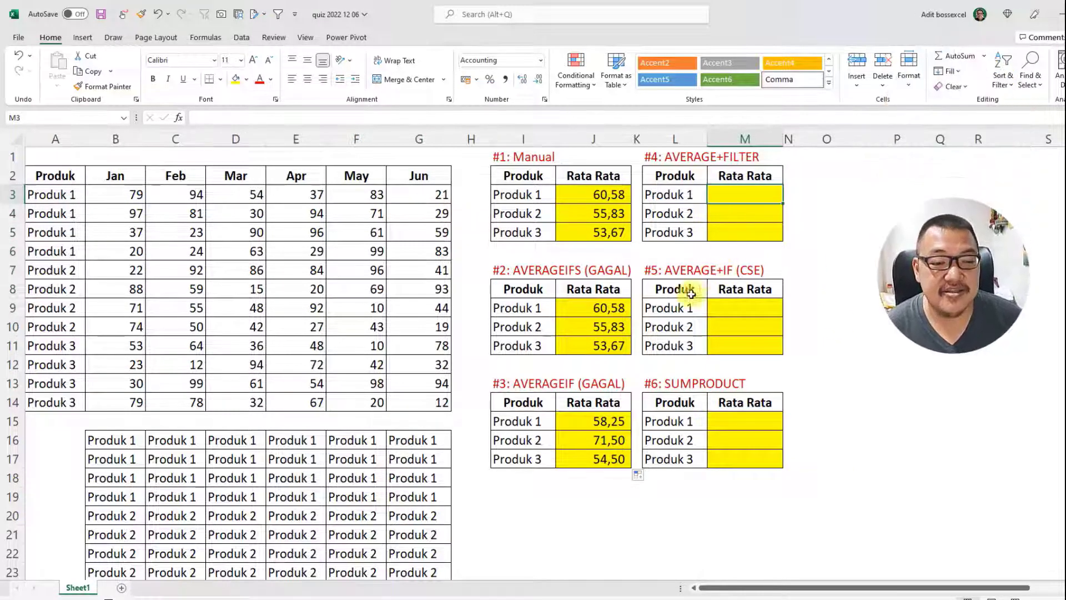
{"action": "left_click_drag", "start_coordinate": [110, 441], "coordinate": [413, 549]}
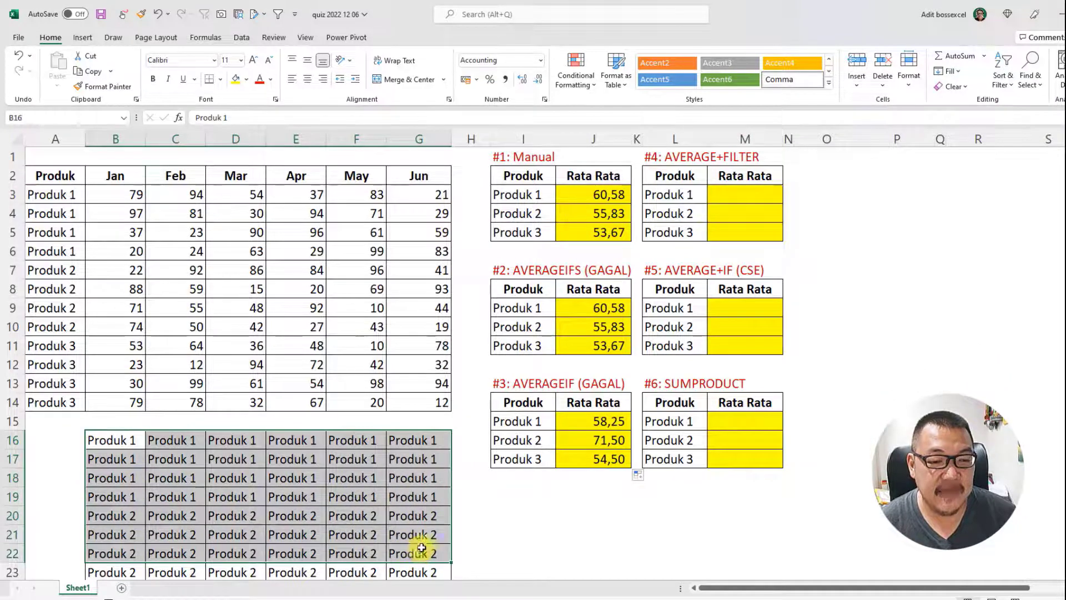
{"action": "left_click", "coordinate": [616, 423]}
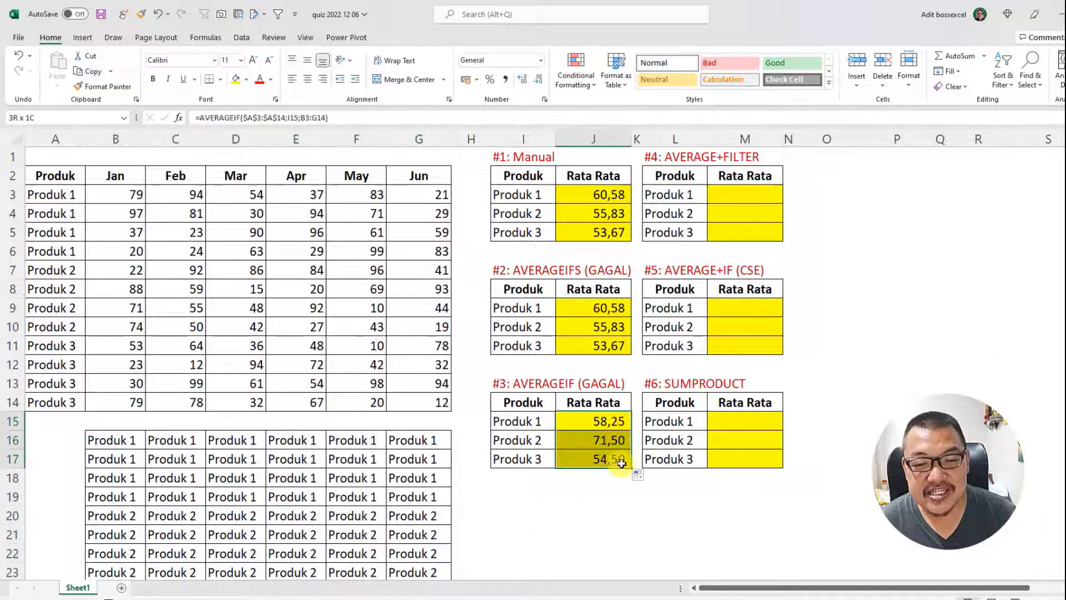
{"action": "left_click", "coordinate": [752, 197]}
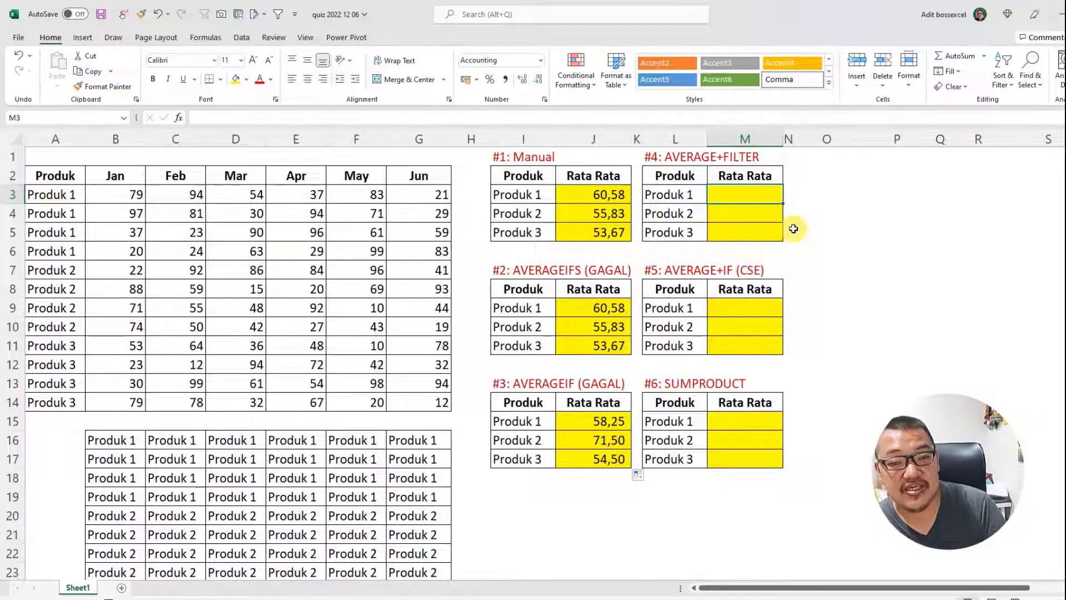
Enter a FILTER formula in O3 that returns B3:G14 where A3:A14 equals L3
{"action": "left_click", "coordinate": [815, 182]}
{"action": "left_click", "coordinate": [820, 188]}
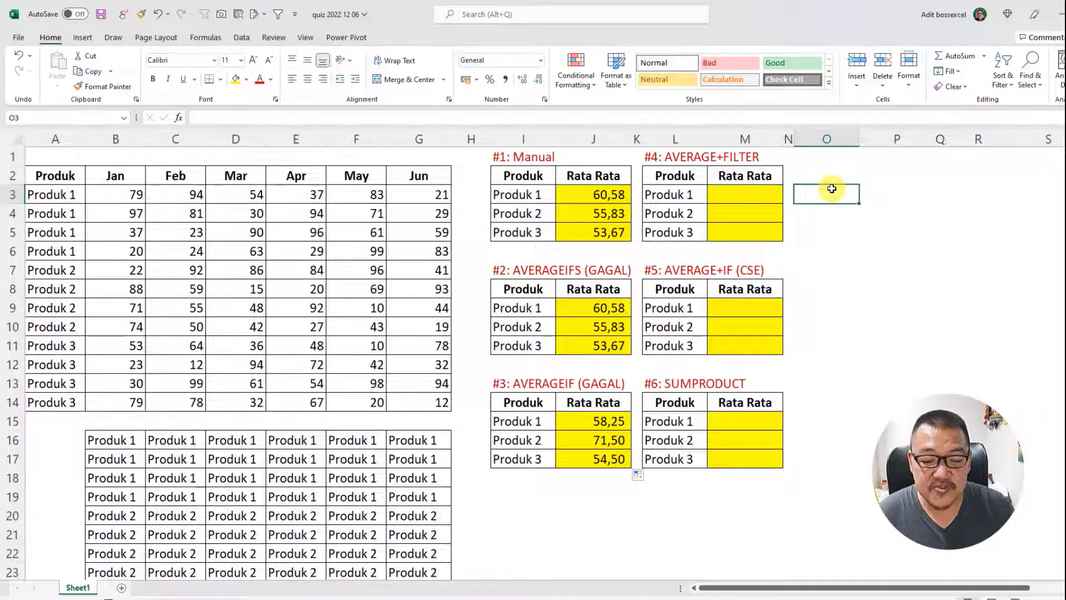
{"action": "type", "text": "=filt"}
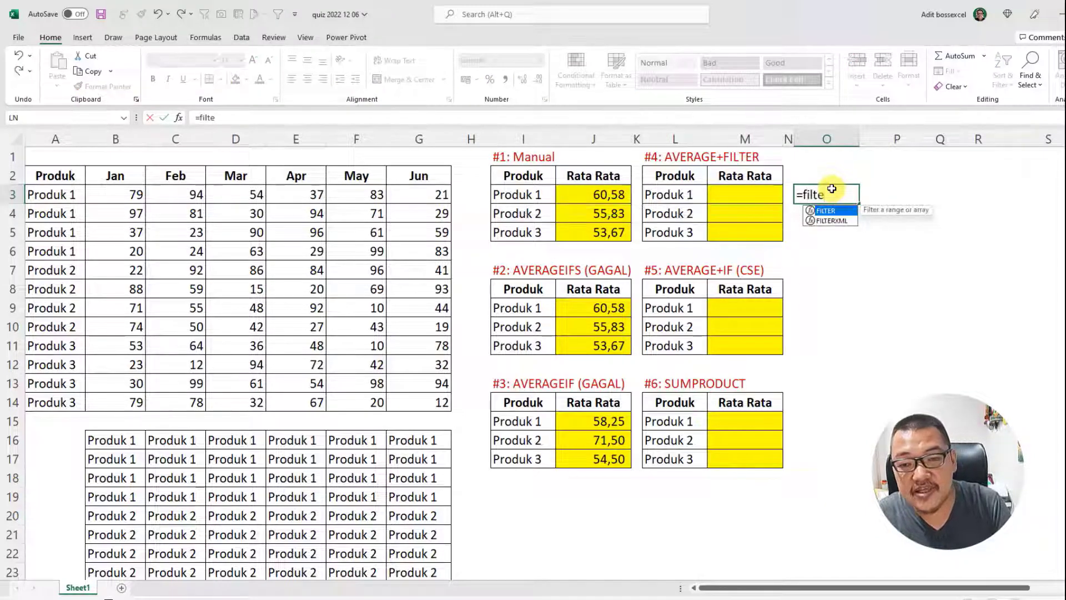
{"action": "type", "text": "e"}
{"action": "key", "text": "Tab"}
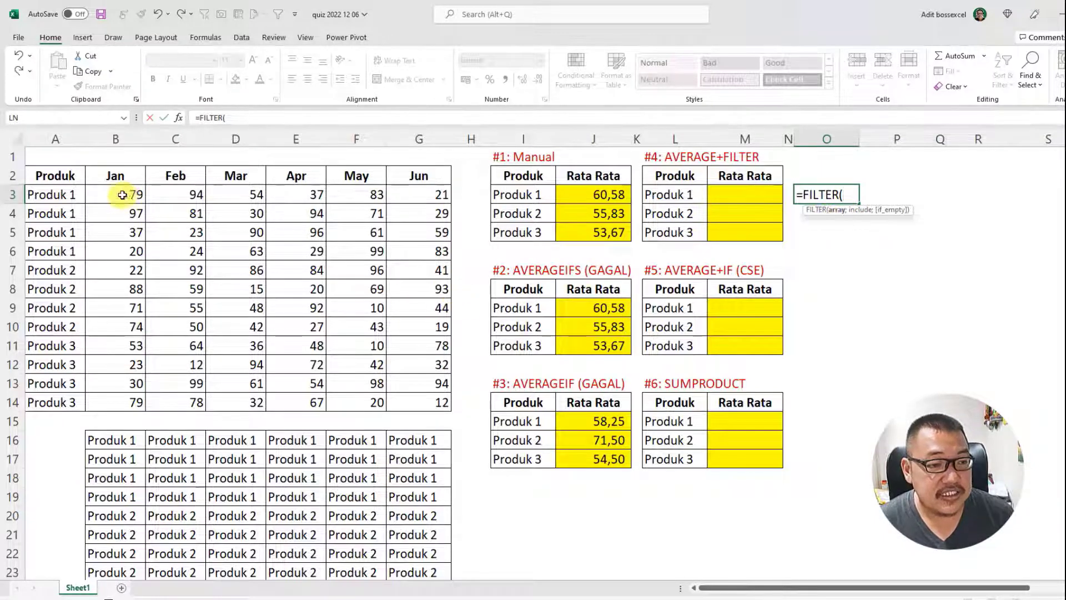
{"action": "left_click_drag", "start_coordinate": [112, 196], "coordinate": [428, 399]}
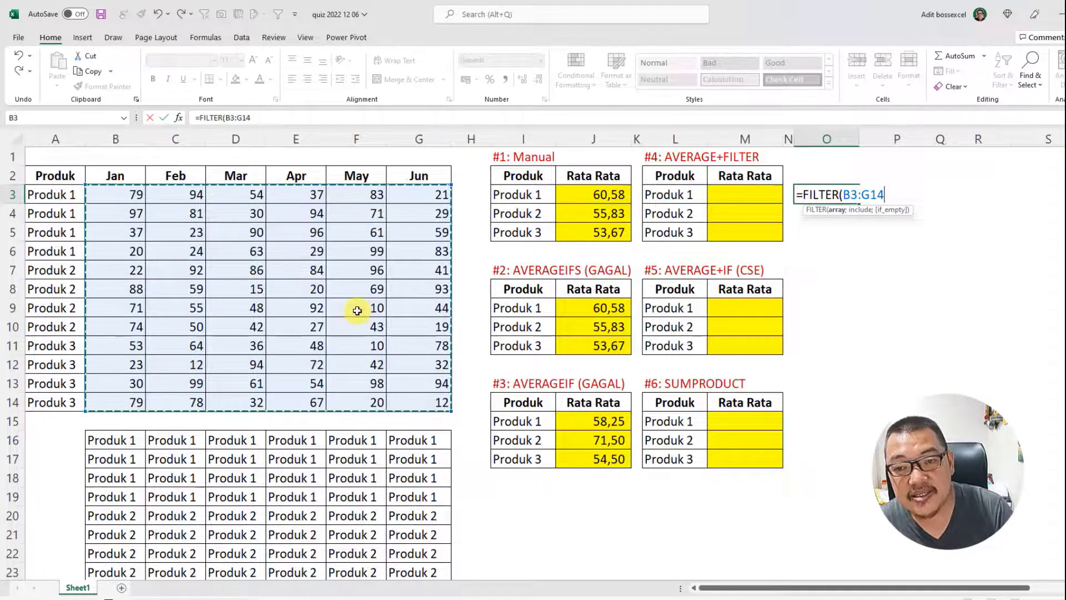
{"action": "type", "text": ";"}
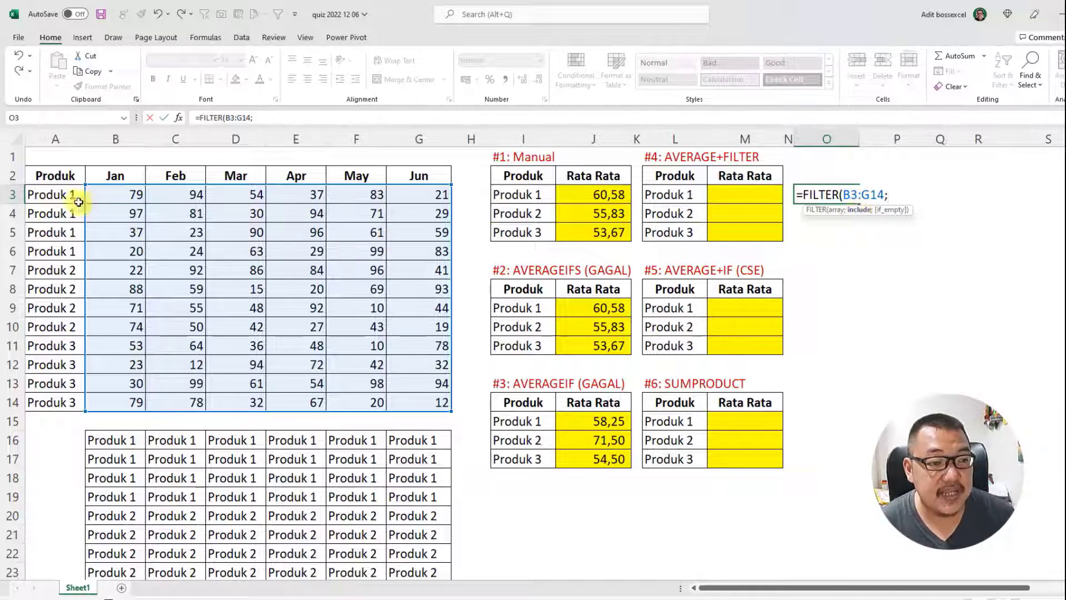
{"action": "left_click_drag", "start_coordinate": [62, 195], "coordinate": [52, 400]}
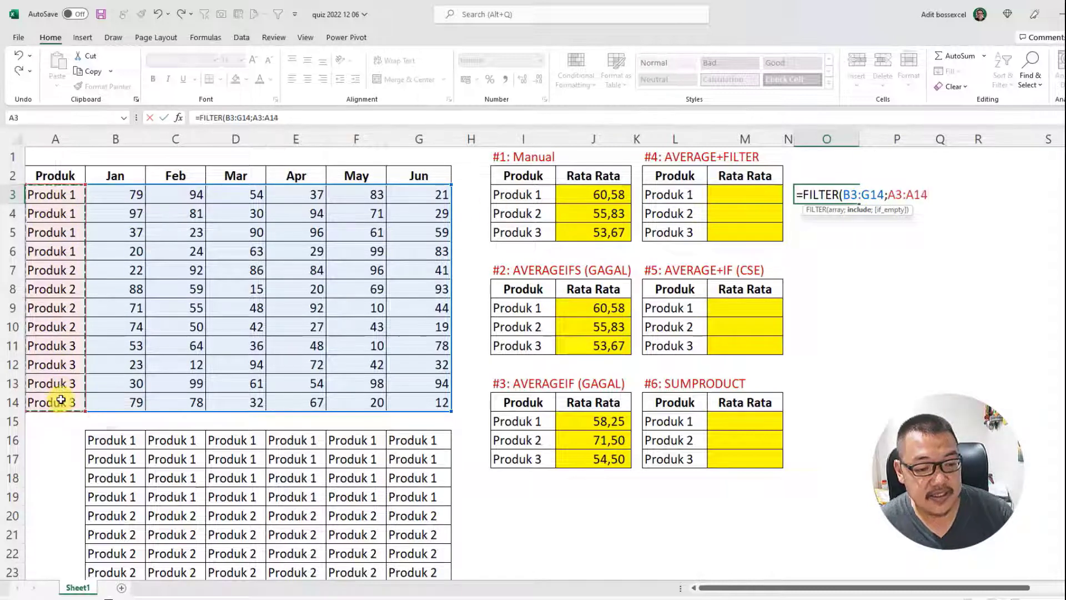
{"action": "type", "text": "="}
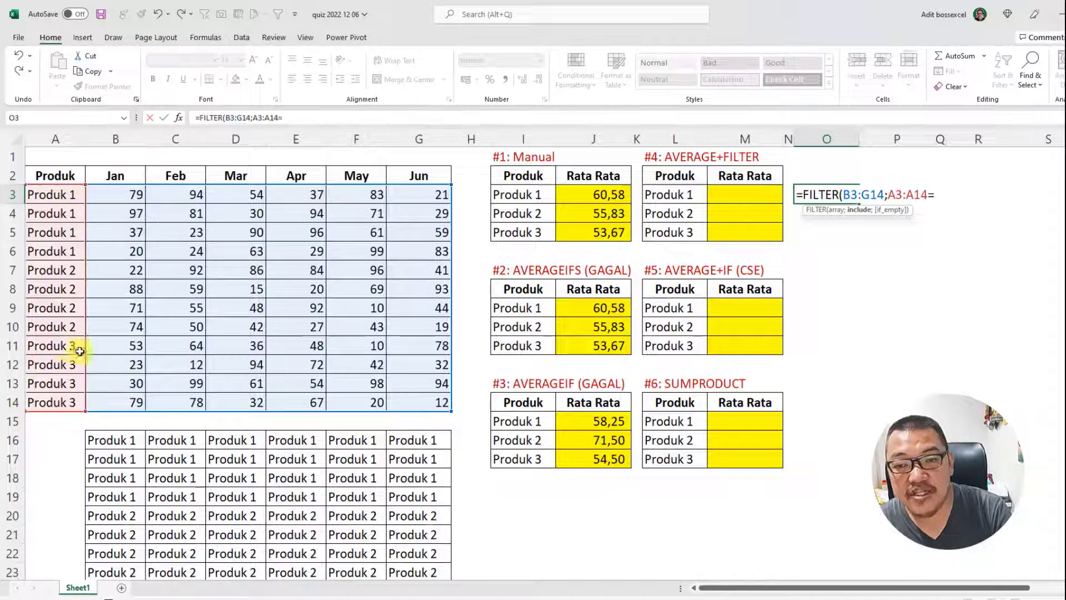
{"action": "left_click", "coordinate": [686, 194]}
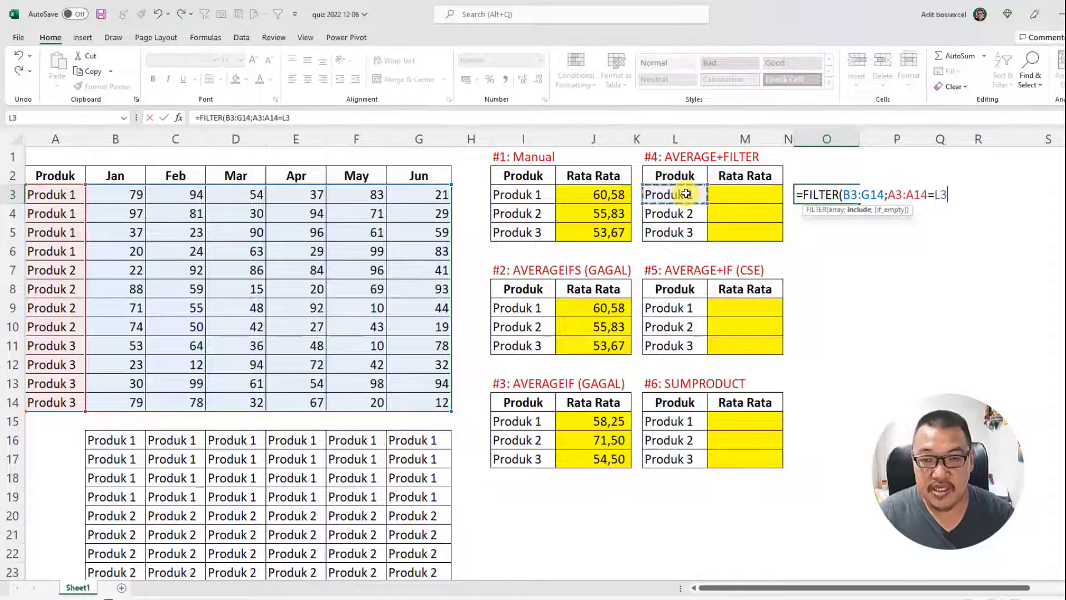
{"action": "key", "text": "Return"}
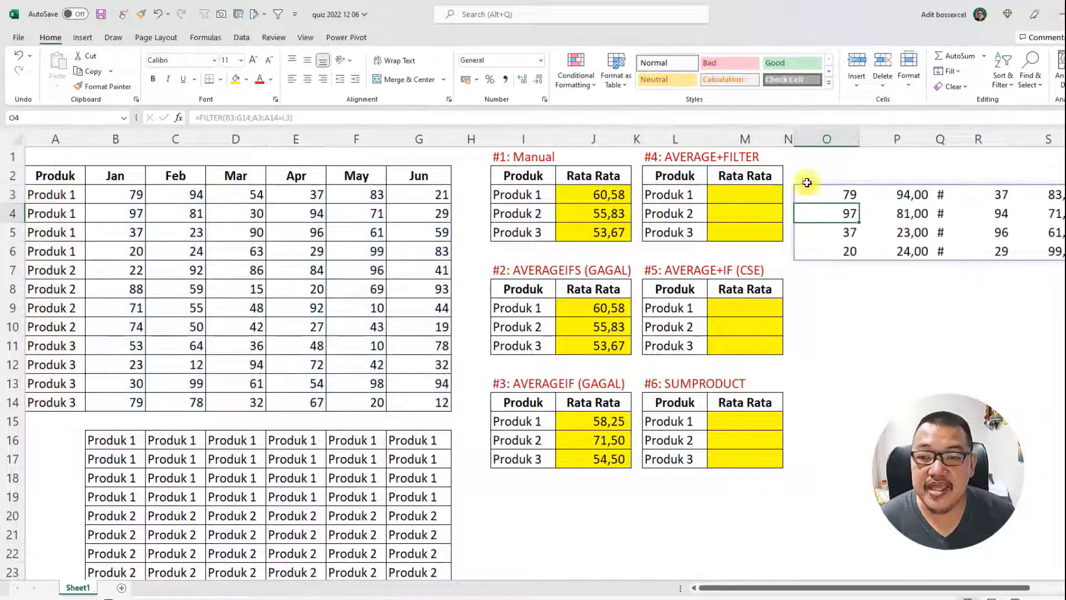
Auto-fit the widths of the columns holding the FILTER output, starting at column O
{"action": "left_click_drag", "start_coordinate": [839, 135], "coordinate": [1060, 138]}
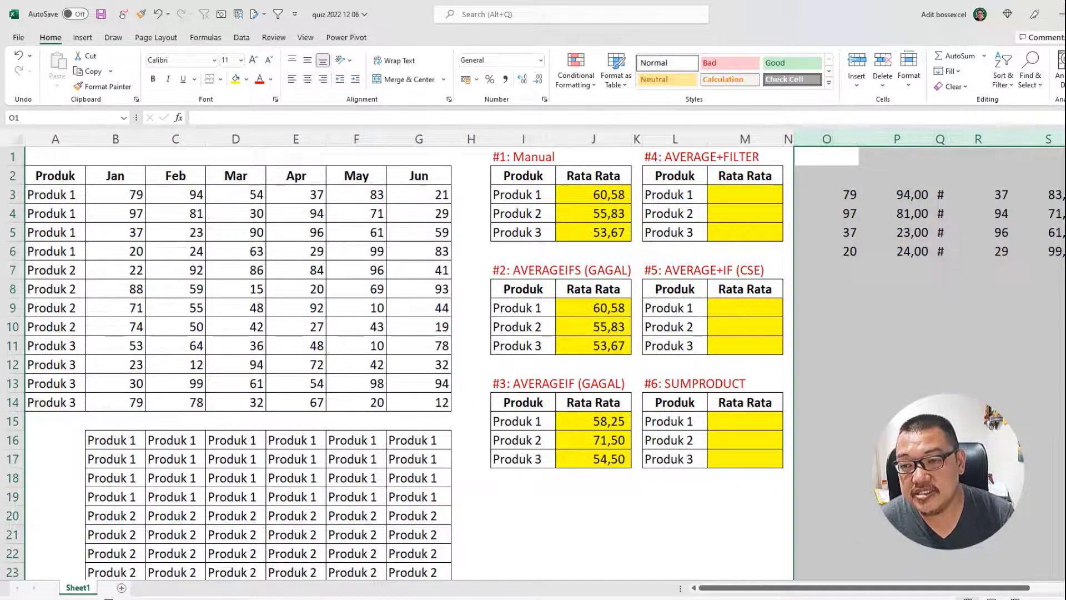
{"action": "double_click", "coordinate": [859, 139]}
{"action": "left_click", "coordinate": [808, 197]}
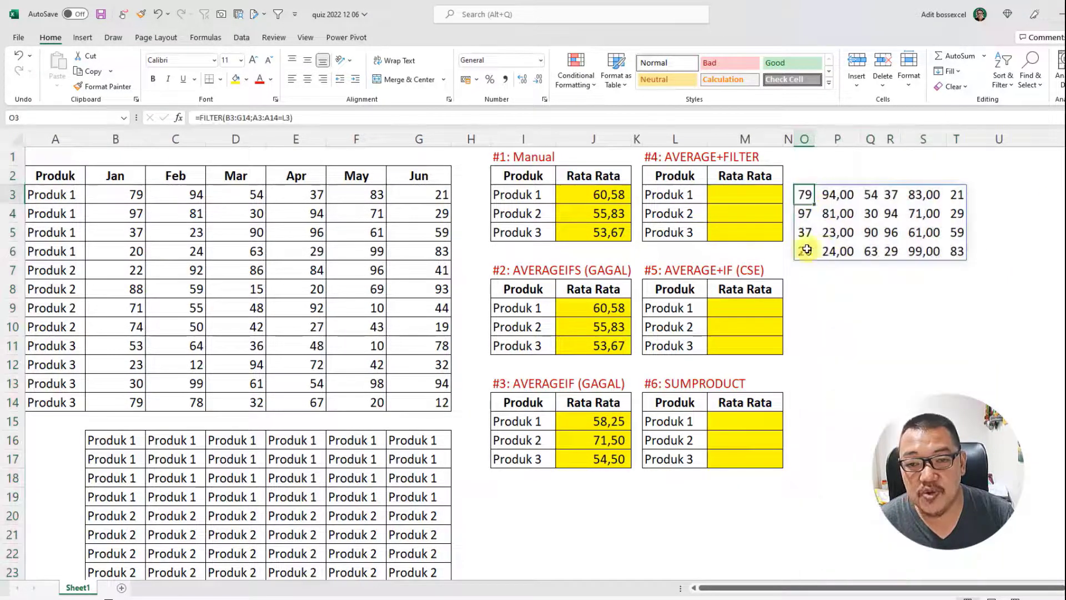
Compare the FILTER output in O3:T6 with Produk 1's source values in B3:G6 and inspect the formula in O3
{"action": "left_click", "coordinate": [172, 197]}
{"action": "left_click", "coordinate": [836, 198]}
{"action": "left_click", "coordinate": [871, 195]}
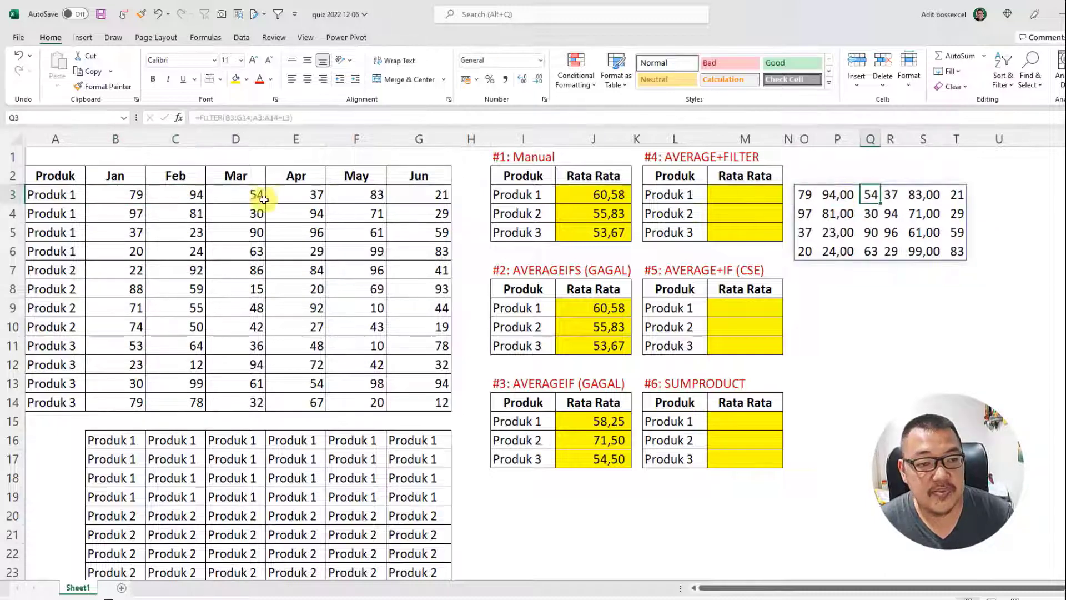
{"action": "left_click_drag", "start_coordinate": [802, 196], "coordinate": [955, 247]}
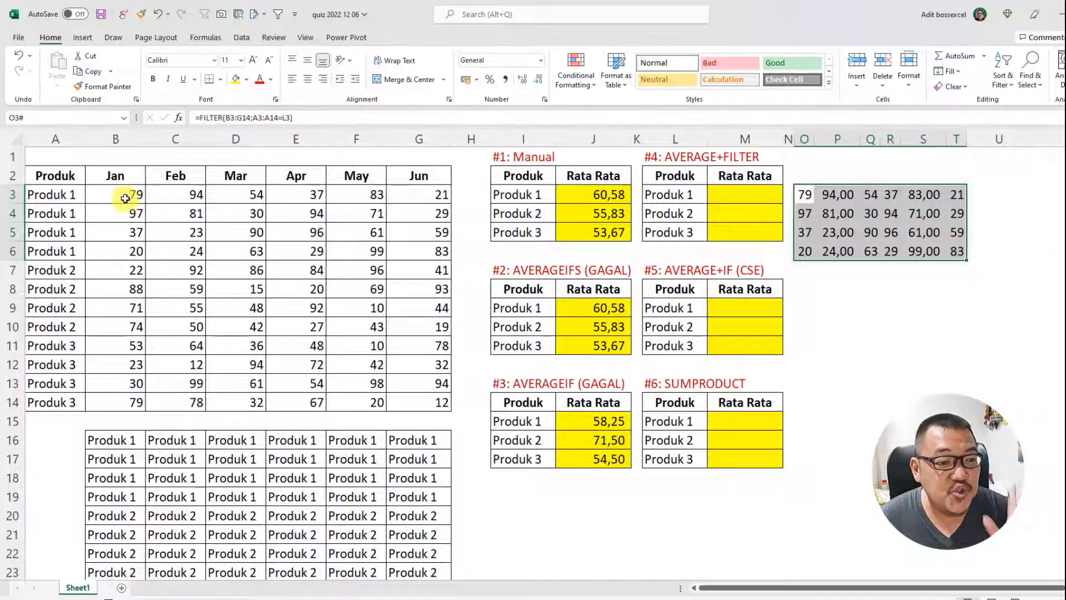
{"action": "left_click_drag", "start_coordinate": [126, 198], "coordinate": [415, 248]}
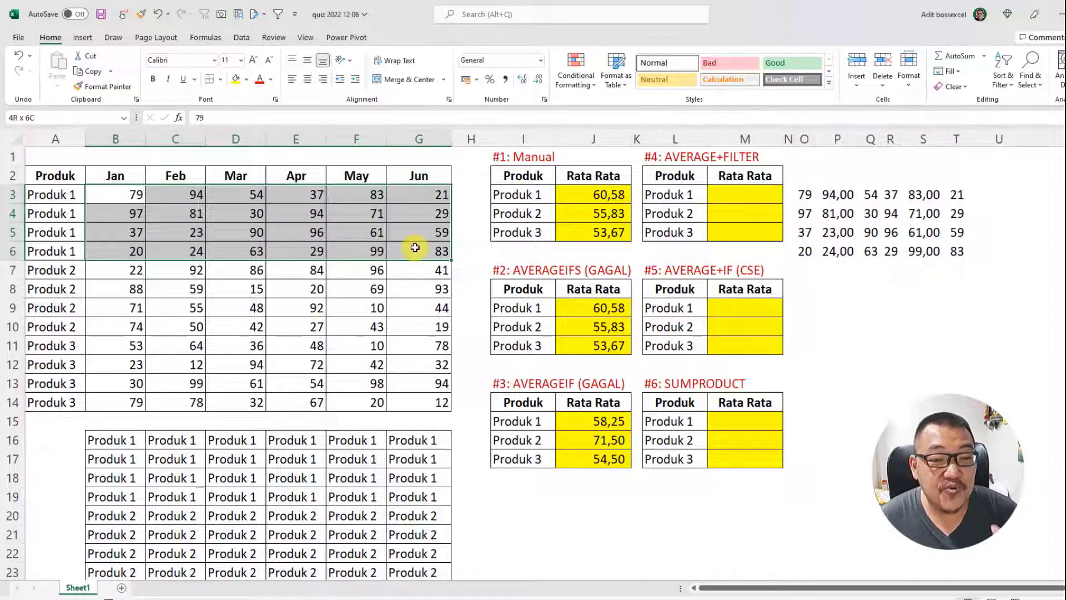
{"action": "double_click", "coordinate": [812, 195]}
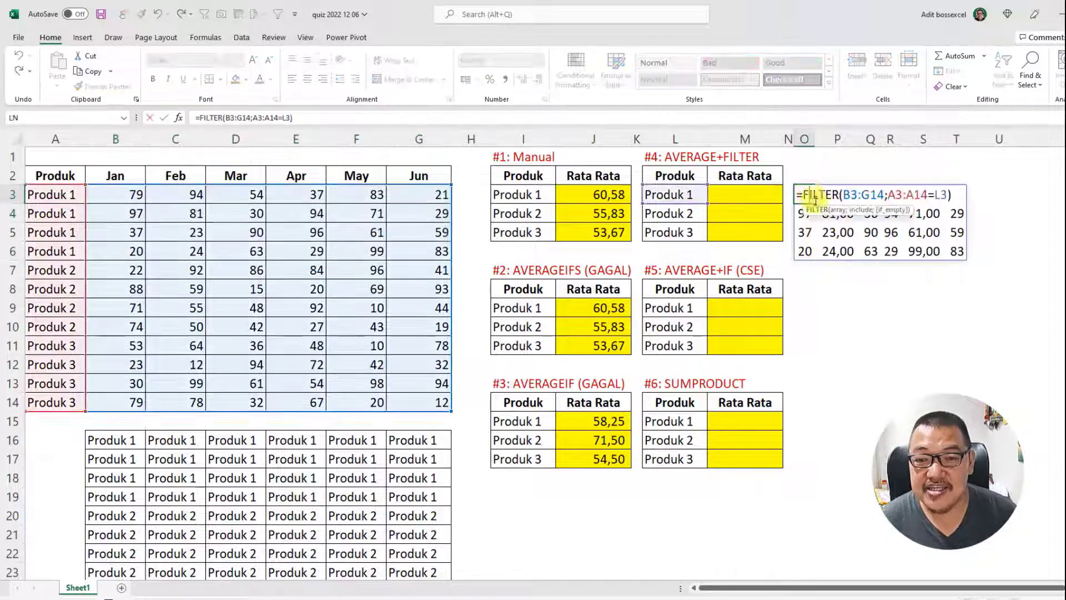
{"action": "key", "text": "Escape"}
Copy the FILTER expression from O3 and paste it into M3 as a formula starting with an equals sign
{"action": "double_click", "coordinate": [802, 197]}
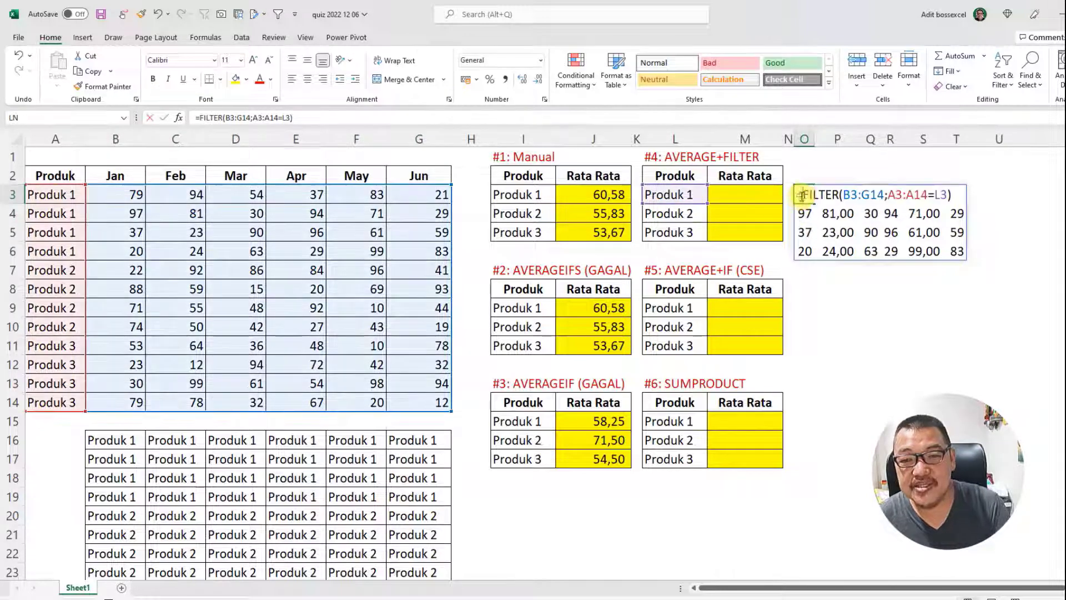
{"action": "left_click_drag", "start_coordinate": [804, 194], "coordinate": [955, 195]}
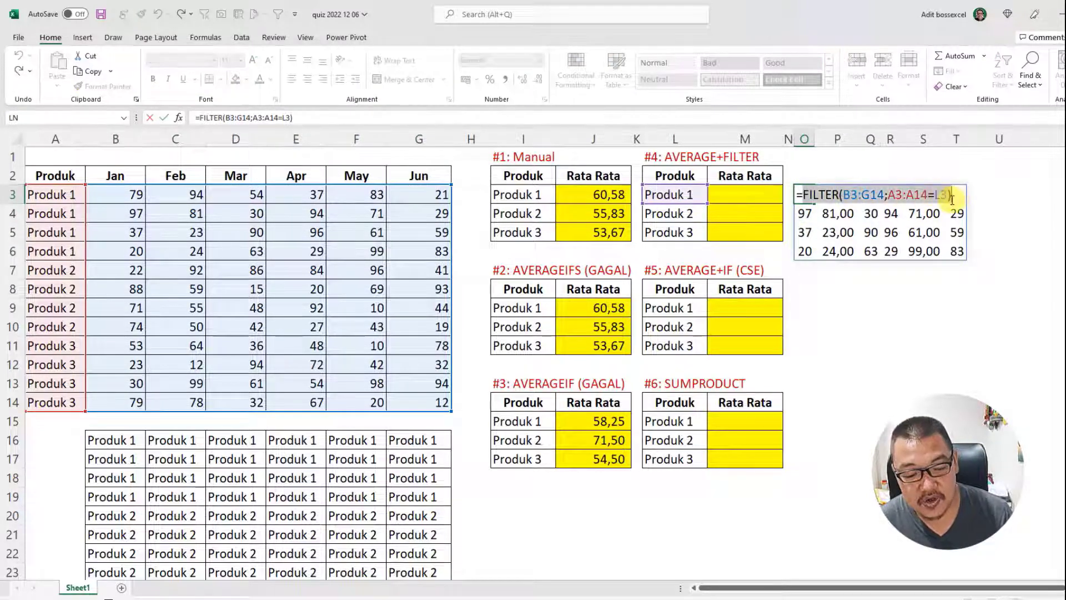
{"action": "key", "text": "ctrl+c"}
{"action": "key", "text": "Escape"}
{"action": "double_click", "coordinate": [744, 202]}
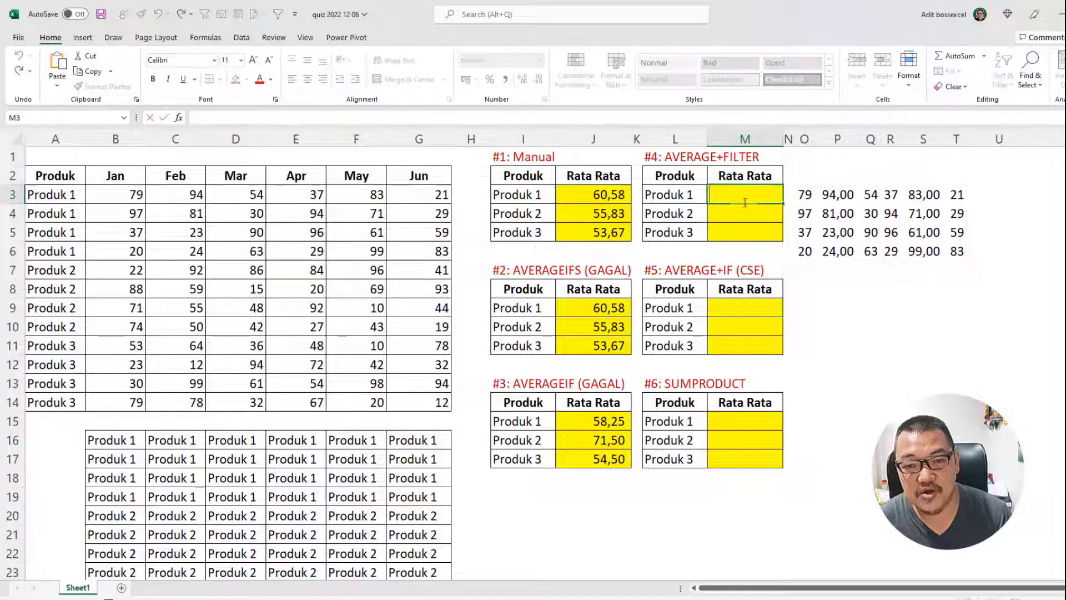
{"action": "type", "text": "="}
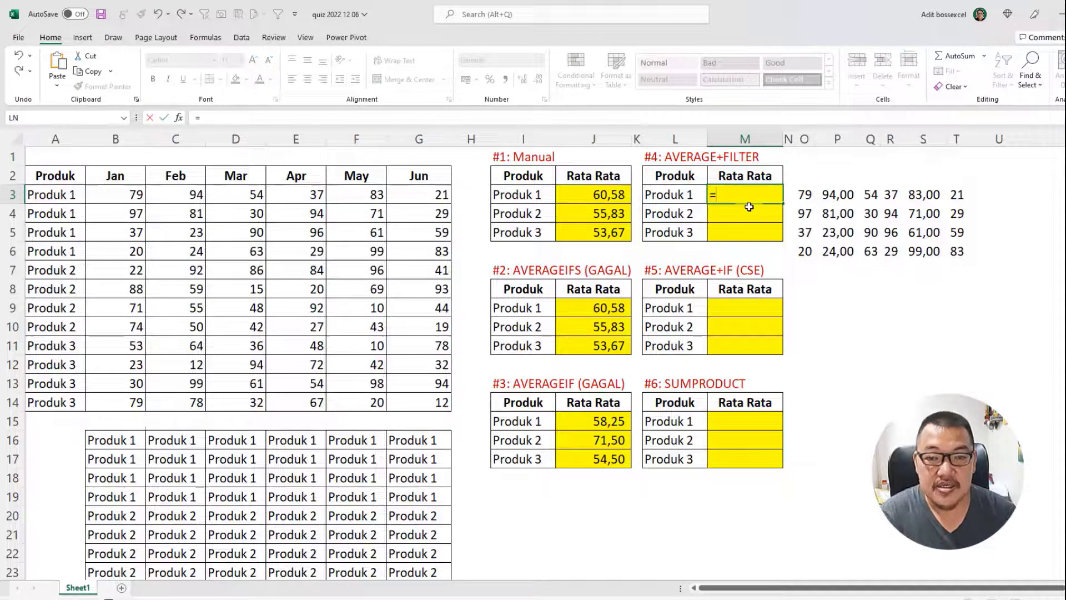
{"action": "key", "text": "ctrl+v"}
Make both ranges in the M3 FILTER formula absolute, as $B$3:$G$14 and $A$3:$A$14
{"action": "left_click_drag", "start_coordinate": [758, 190], "coordinate": [873, 191]}
{"action": "key", "text": "F4"}
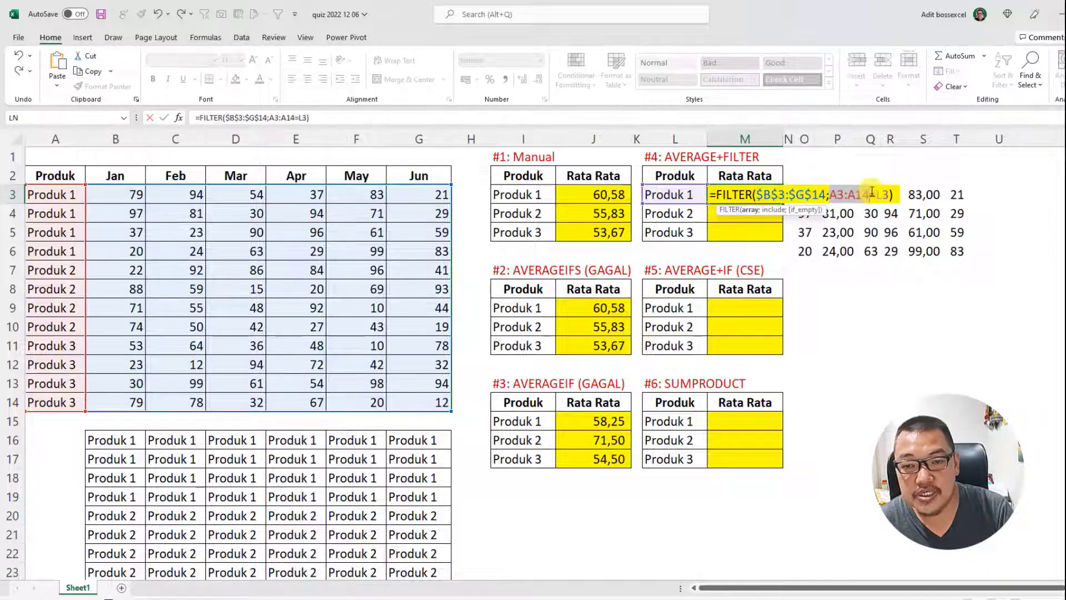
{"action": "key", "text": "F4"}
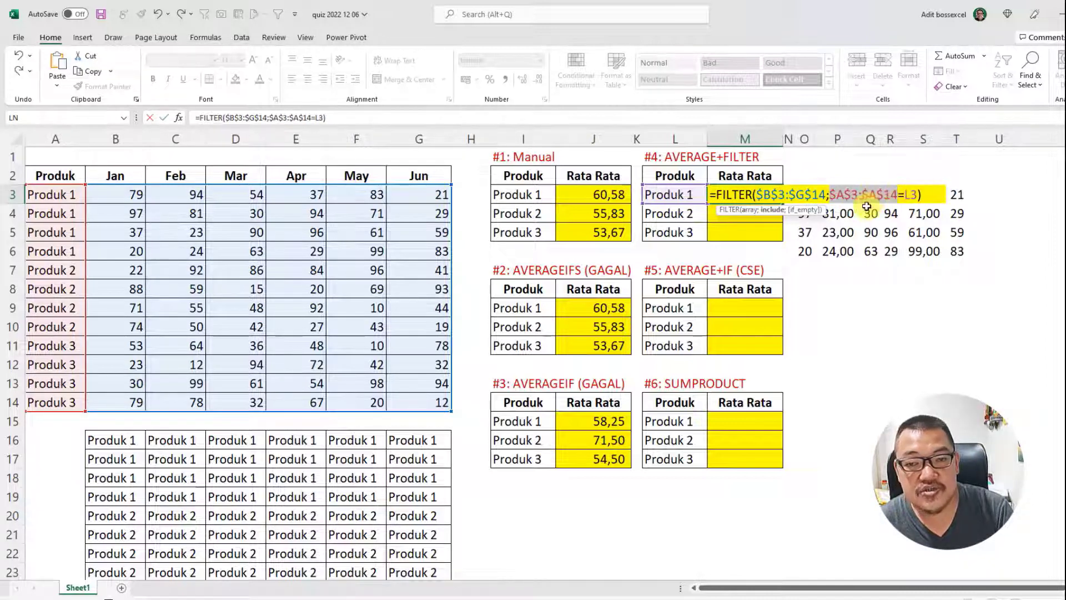
Wrap the FILTER expression in M3 in an AVERAGE function and enter the formula
{"action": "left_click", "coordinate": [717, 195]}
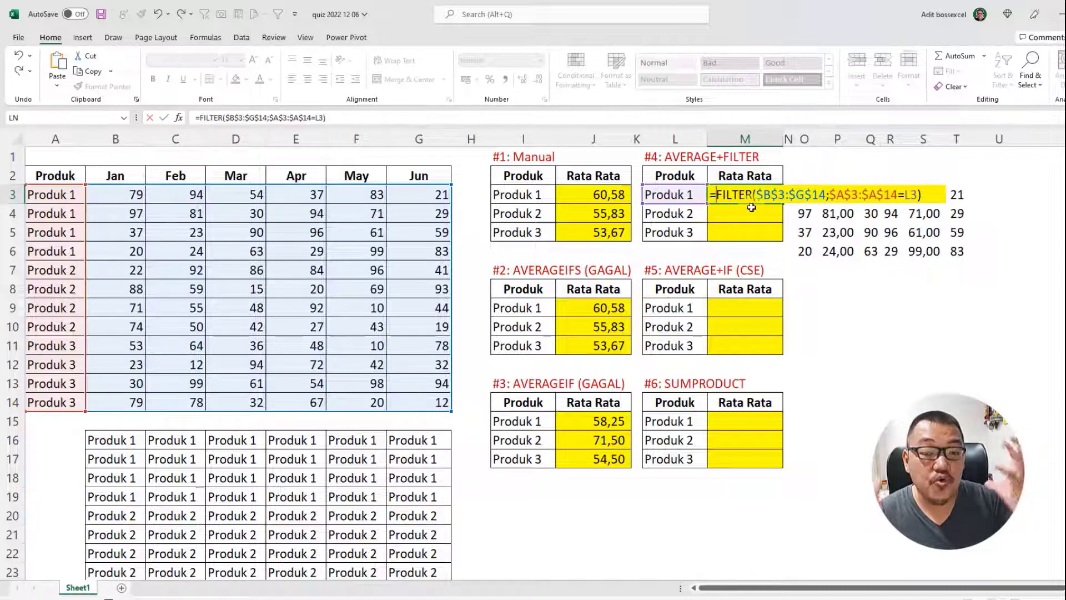
{"action": "type", "text": "ave"}
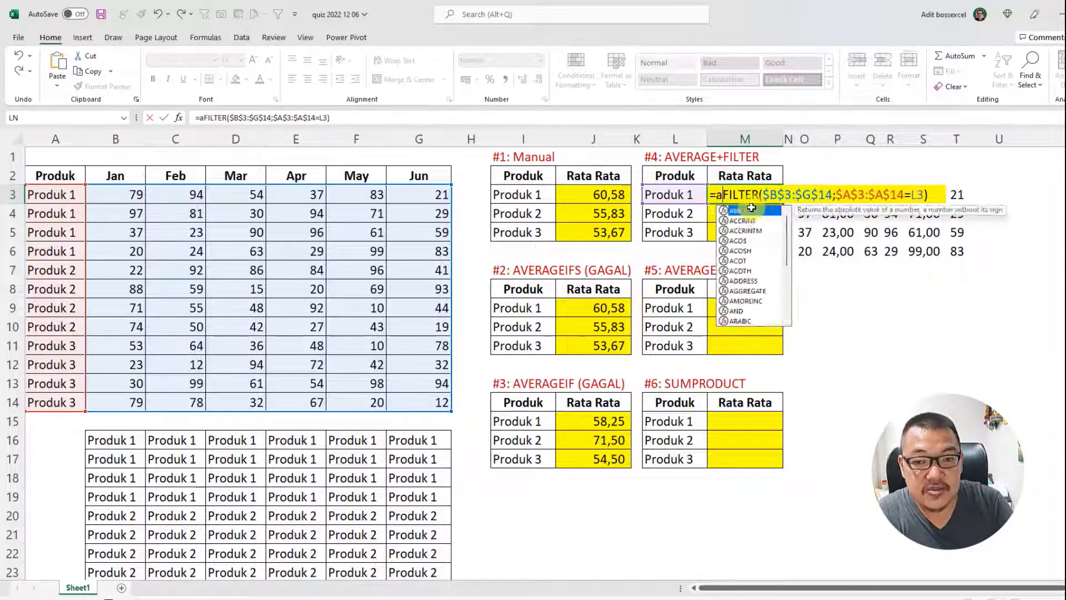
{"action": "double_click", "coordinate": [742, 220]}
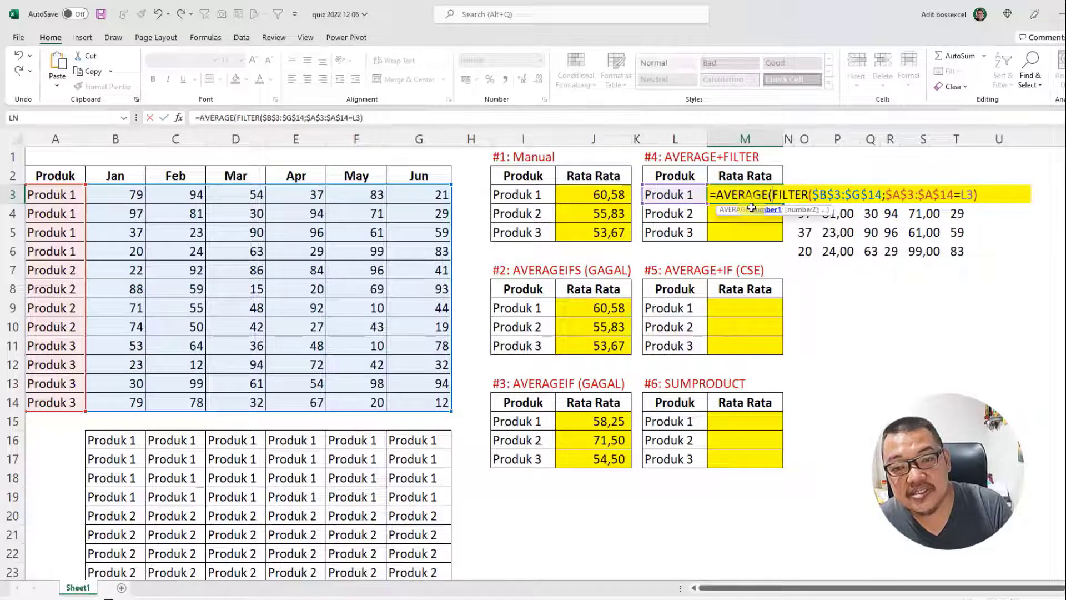
{"action": "type", "text": ")"}
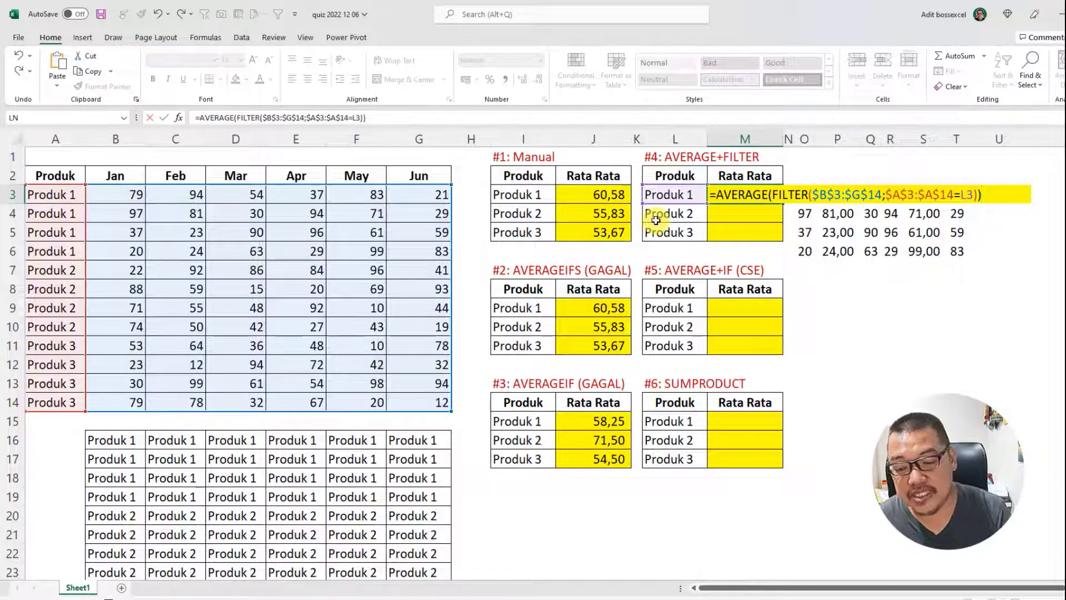
{"action": "key", "text": "Return"}
Delete the trial FILTER formula in O3 and copy the AVERAGE+FILTER formula from M3 down to M5
{"action": "left_click", "coordinate": [765, 195]}
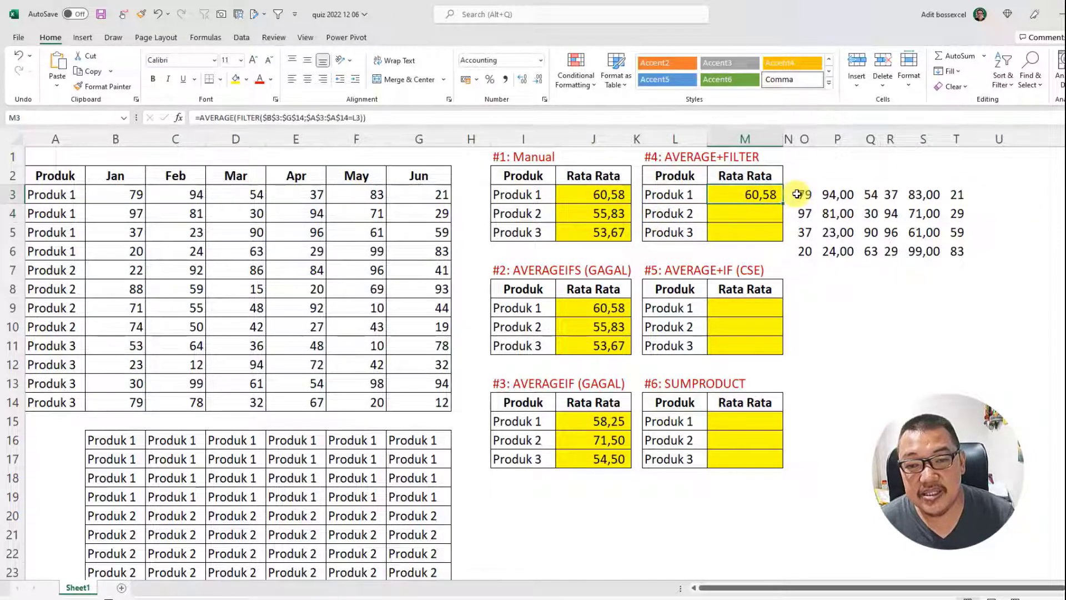
{"action": "left_click", "coordinate": [797, 195]}
{"action": "key", "text": "Delete"}
{"action": "left_click", "coordinate": [764, 196]}
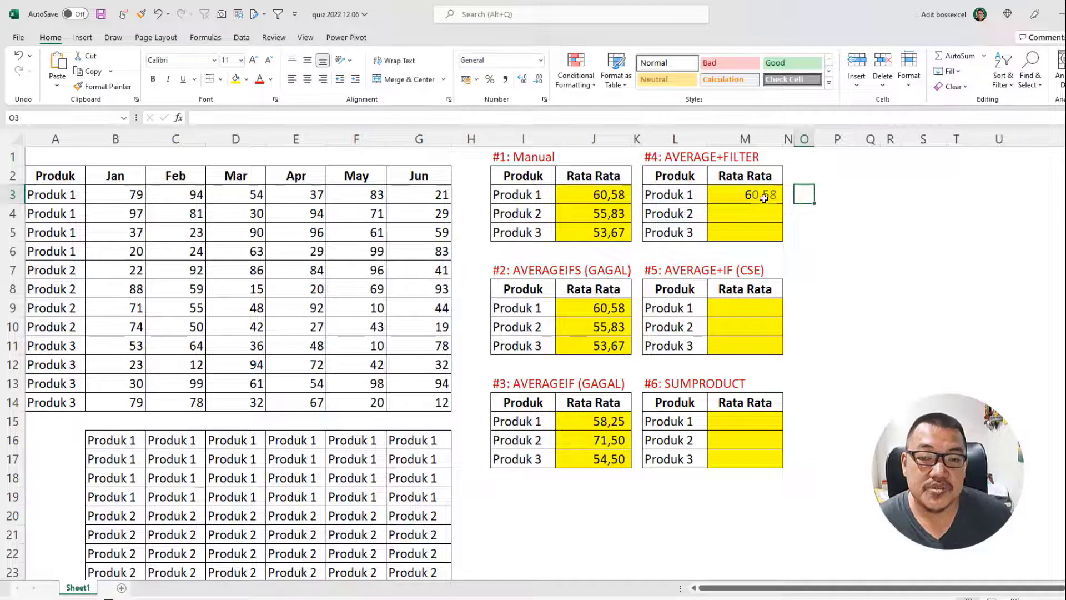
{"action": "left_click_drag", "start_coordinate": [783, 204], "coordinate": [785, 239]}
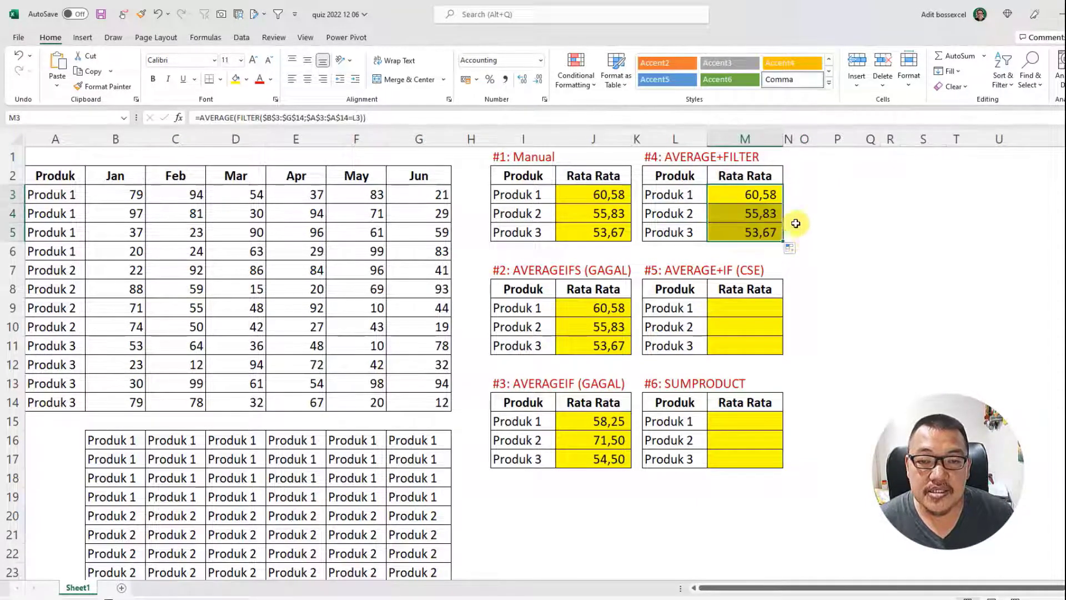
Compare the AVERAGE+FILTER averages in M3:M5 with the manual averages in J3:J5
{"action": "left_click_drag", "start_coordinate": [587, 196], "coordinate": [602, 230]}
{"action": "left_click", "coordinate": [754, 203]}
{"action": "left_click_drag", "start_coordinate": [754, 205], "coordinate": [754, 230]}
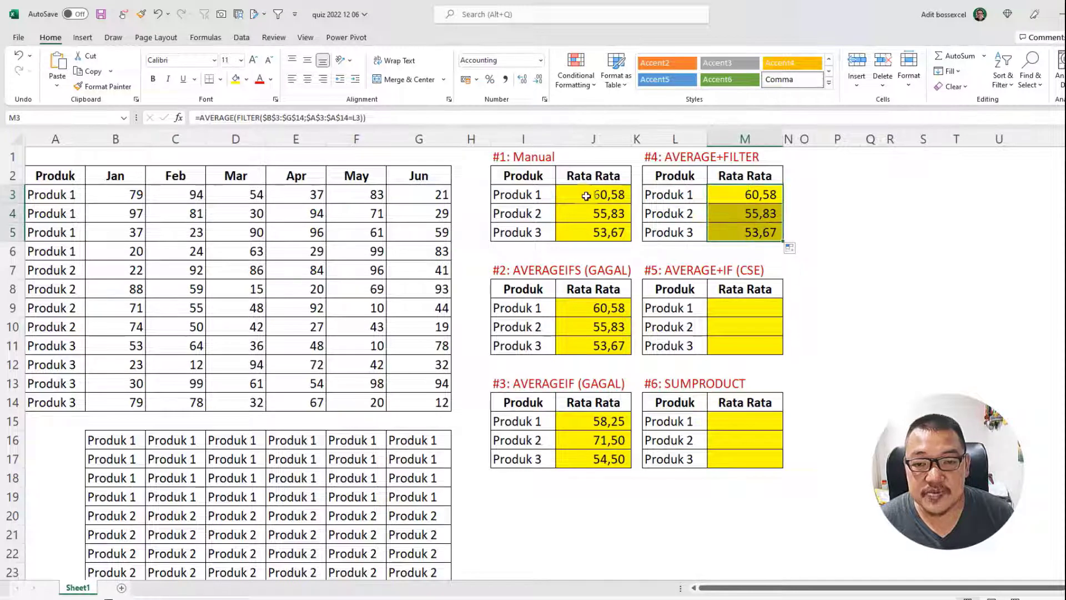
{"action": "left_click", "coordinate": [586, 194]}
{"action": "left_click", "coordinate": [752, 196]}
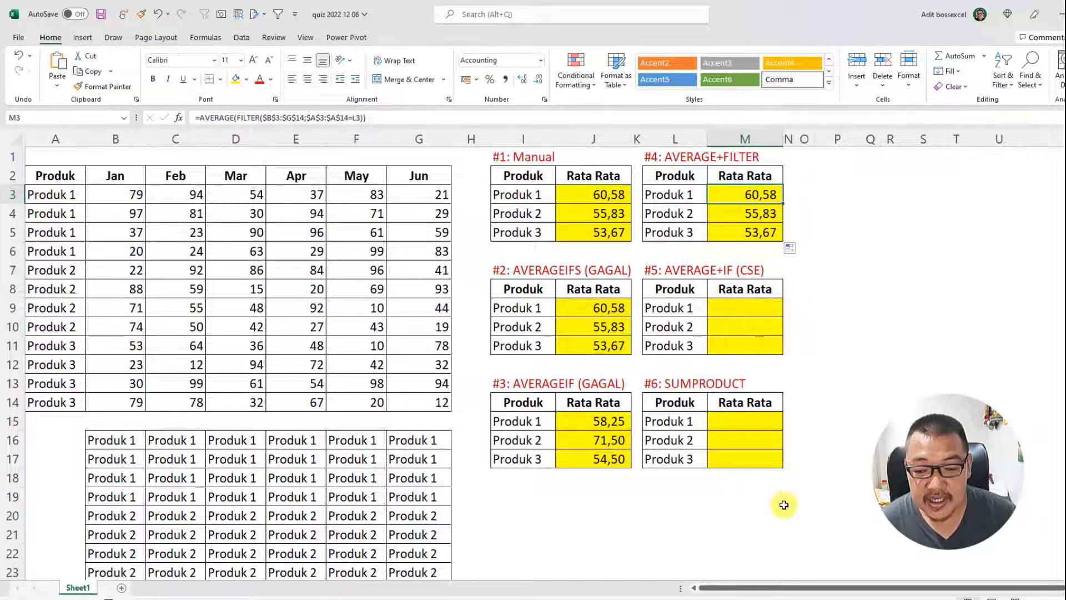
Start a trial IF formula in P9 testing whether the absolute range $A$3:$A$14 equals the product in L9
{"action": "left_click", "coordinate": [744, 307]}
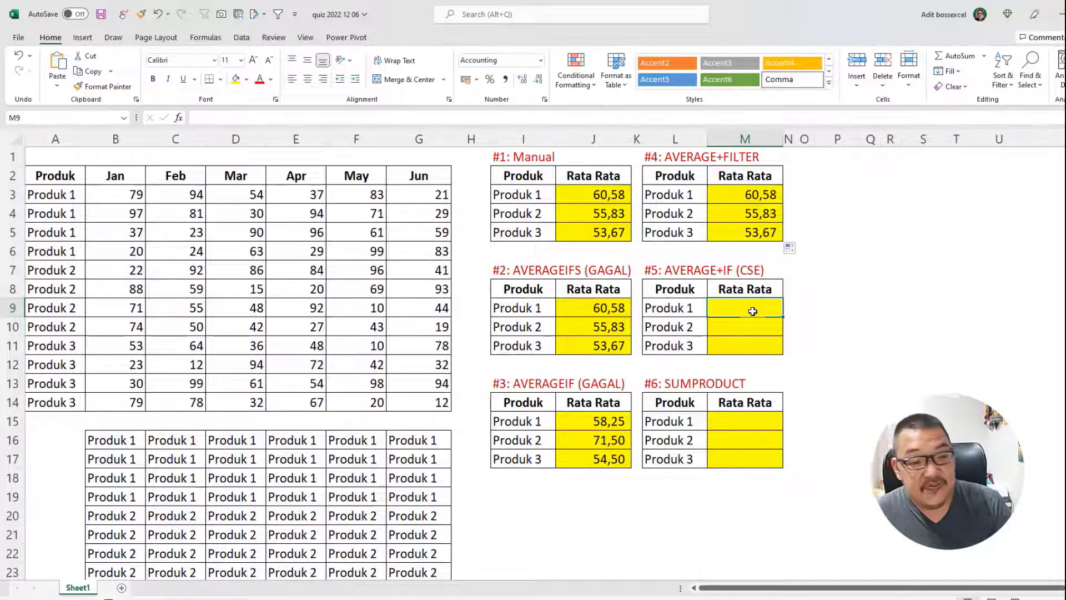
{"action": "left_click", "coordinate": [828, 303]}
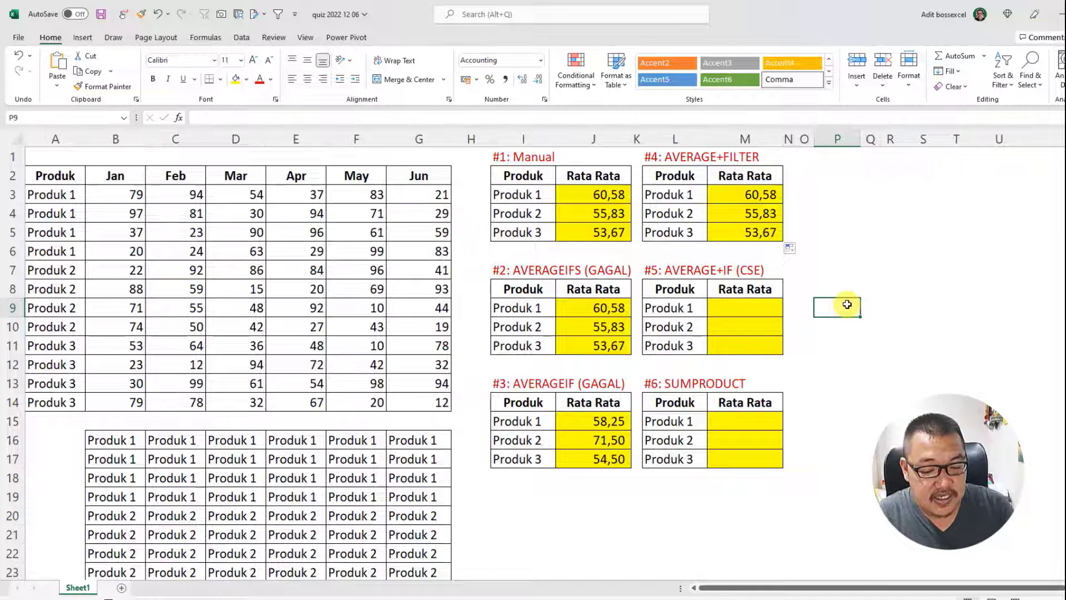
{"action": "type", "text": "=IF("}
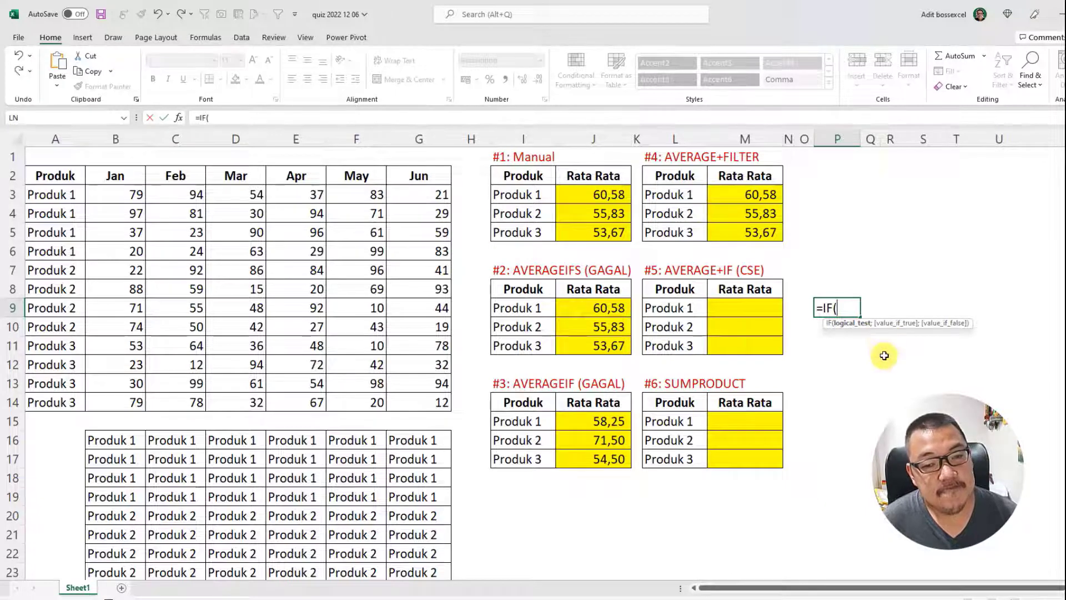
{"action": "left_click_drag", "start_coordinate": [44, 195], "coordinate": [81, 399]}
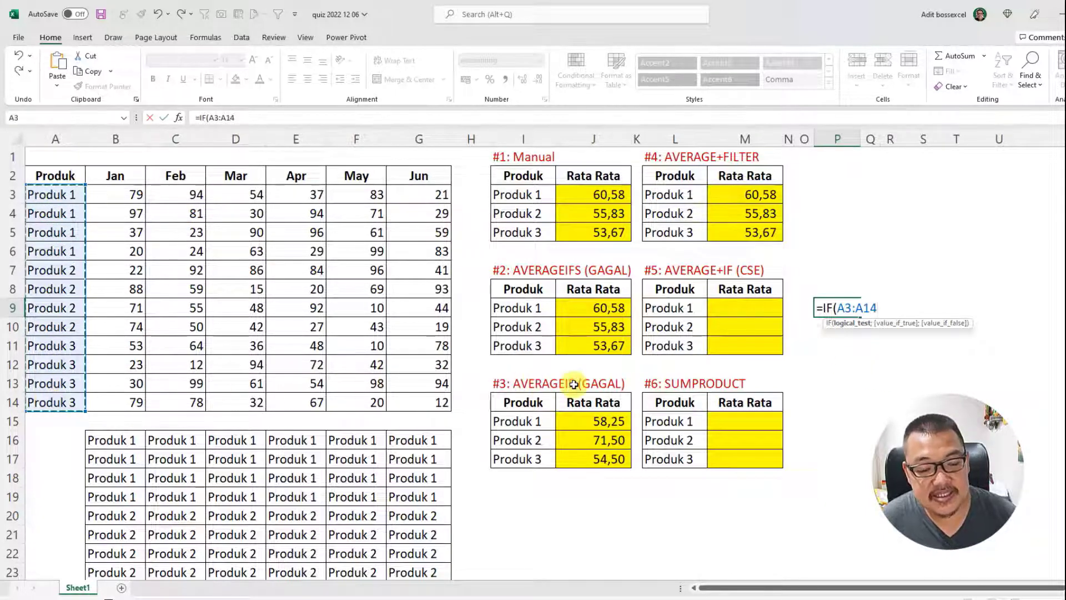
{"action": "key", "text": "F4"}
{"action": "type", "text": "="}
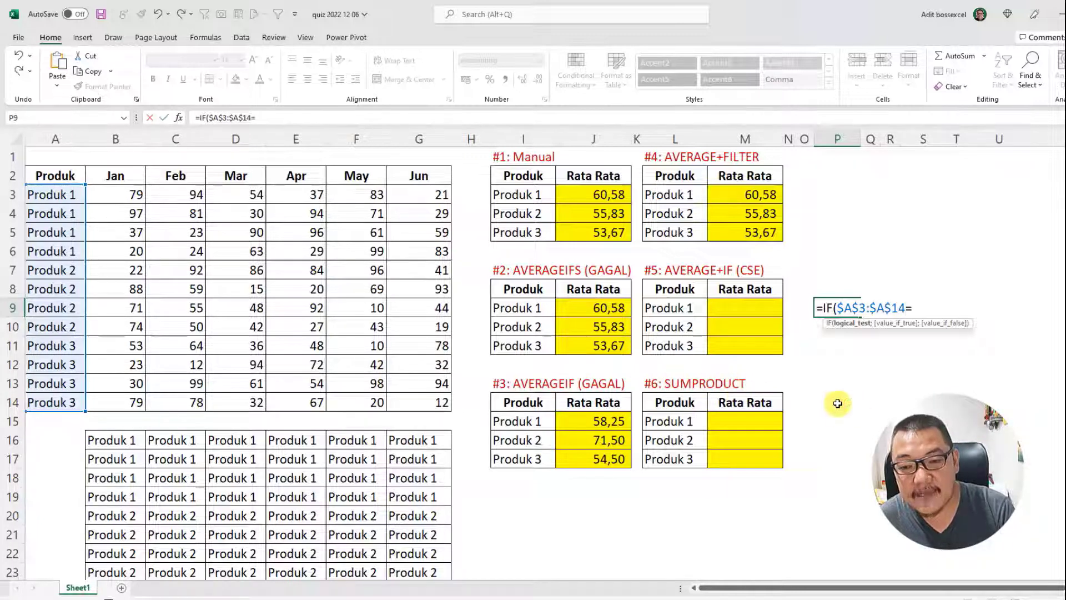
{"action": "left_click", "coordinate": [698, 308]}
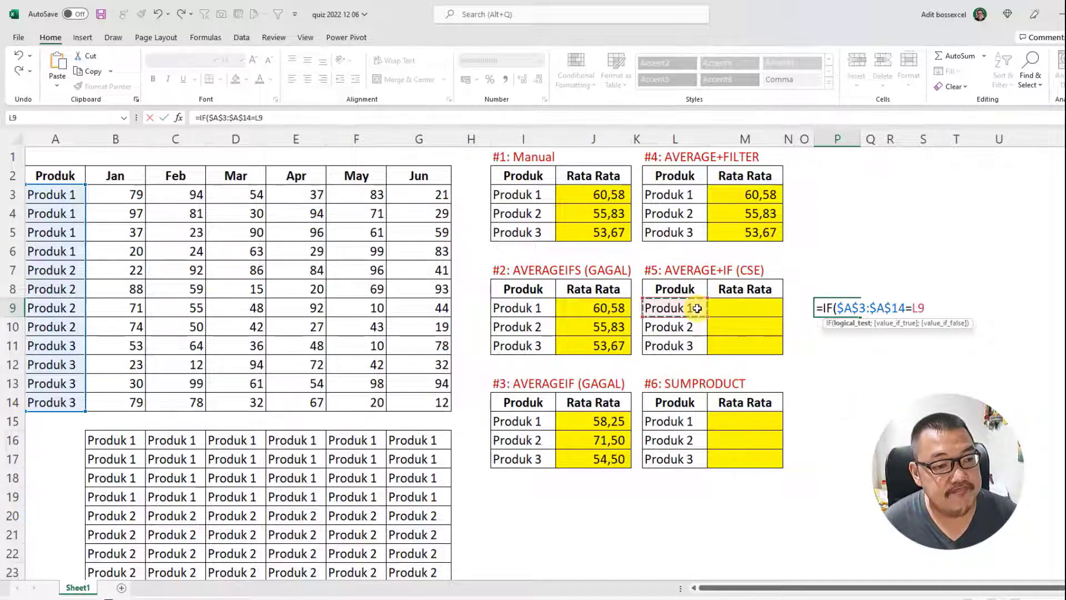
Give the P9 IF formula the absolute range $B$3:$G$14 as its value if true and enter it
{"action": "type", "text": ";"}
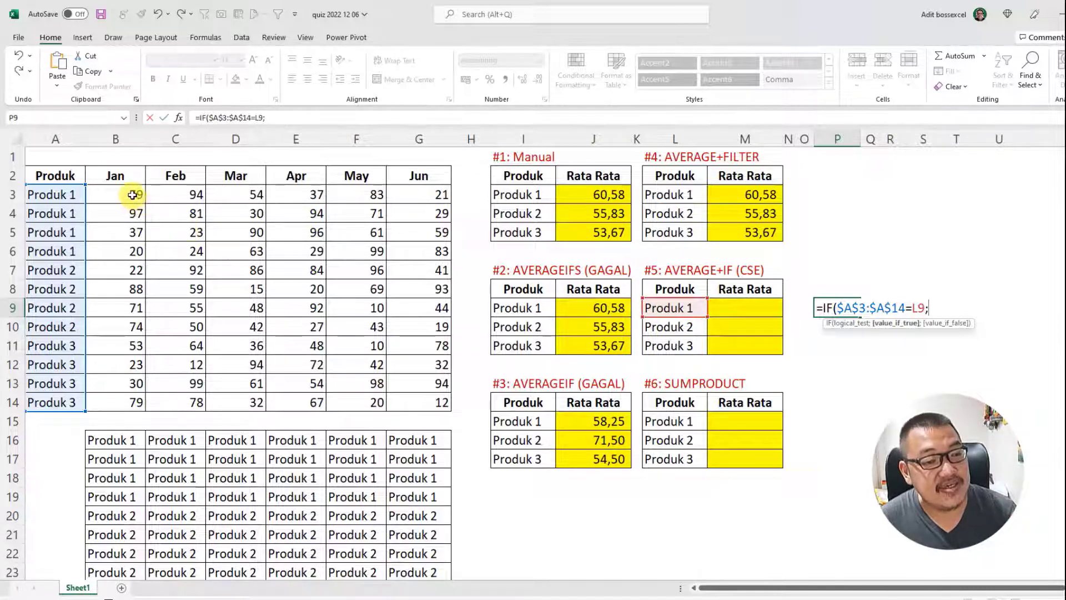
{"action": "left_click_drag", "start_coordinate": [132, 195], "coordinate": [419, 399]}
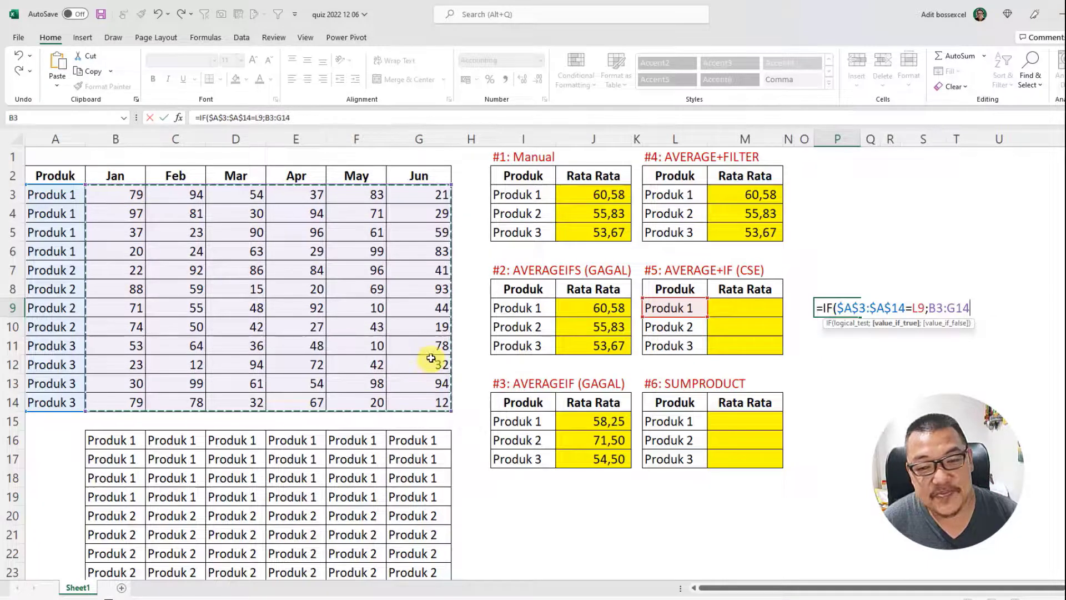
{"action": "key", "text": "F4"}
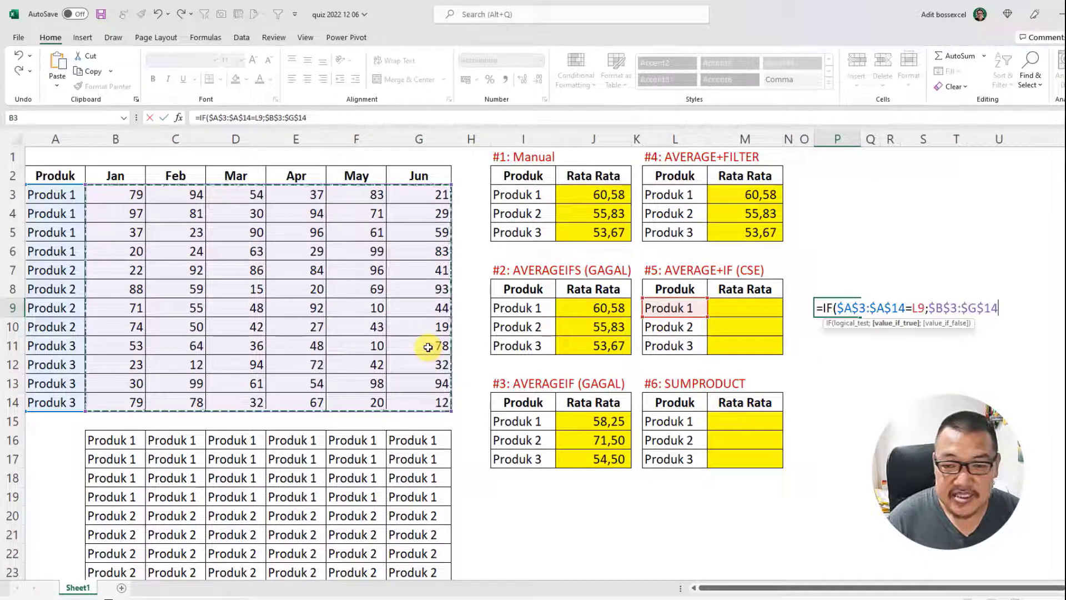
{"action": "type", "text": ")"}
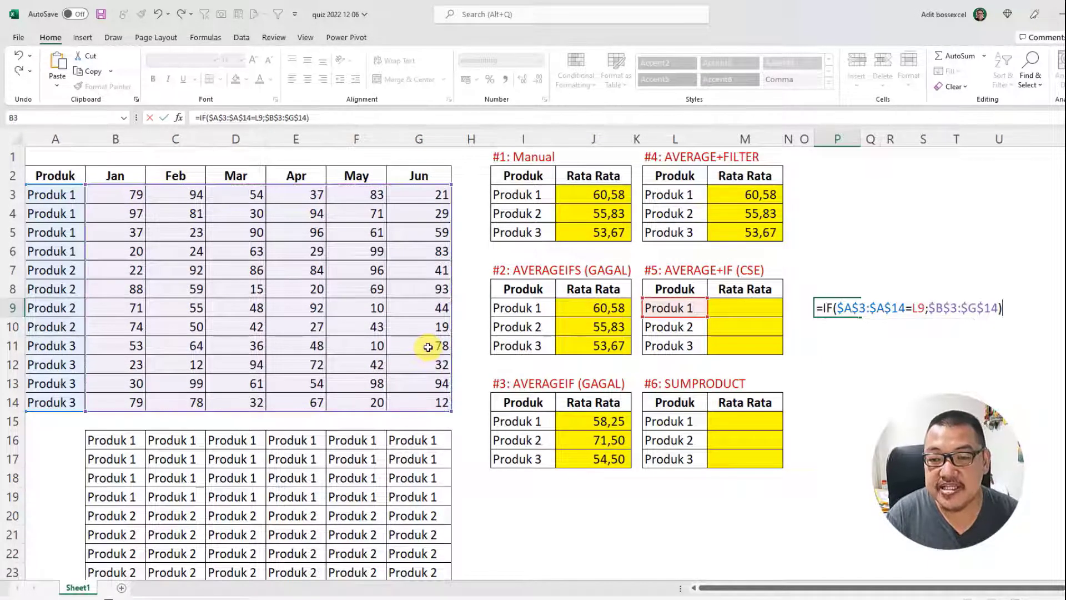
{"action": "key", "text": "Return"}
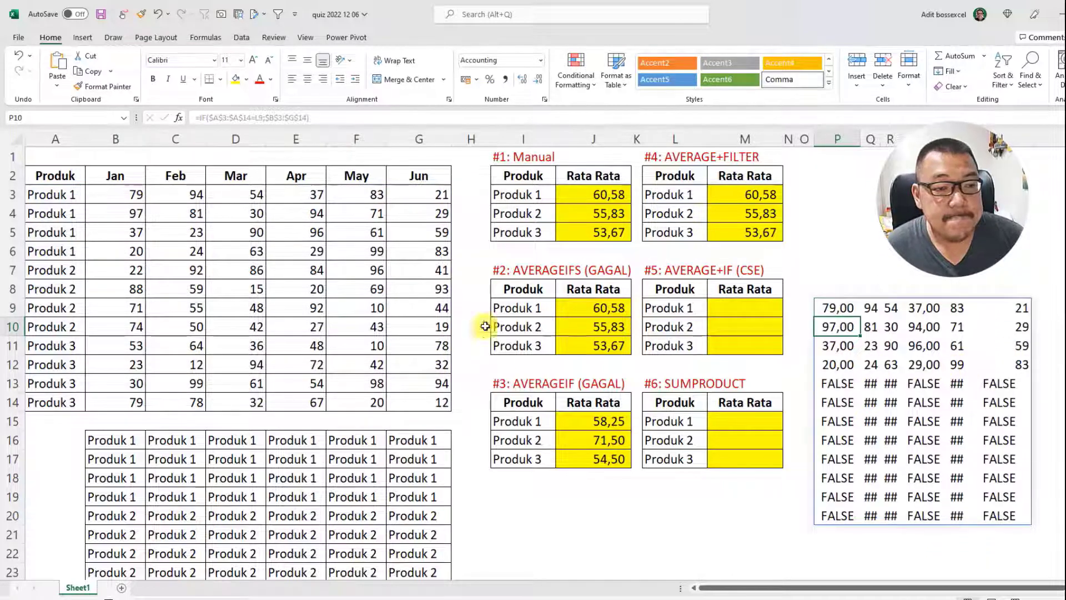
Compare the Produk 1 and Produk 2 source rows with the matching rows of the IF results spilled from P9
{"action": "left_click", "coordinate": [60, 197]}
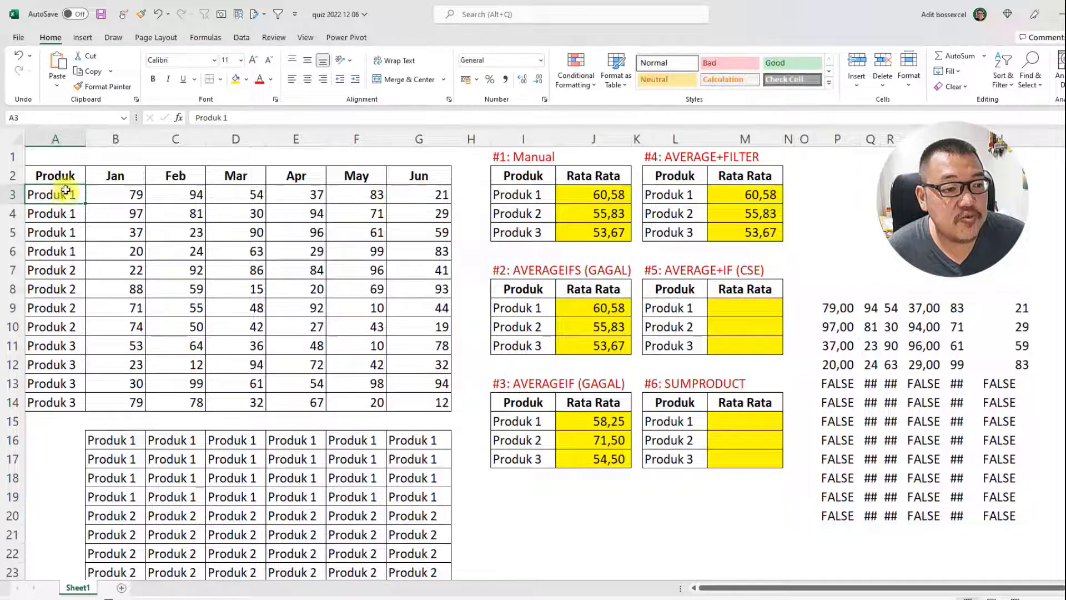
{"action": "left_click_drag", "start_coordinate": [100, 196], "coordinate": [401, 190]}
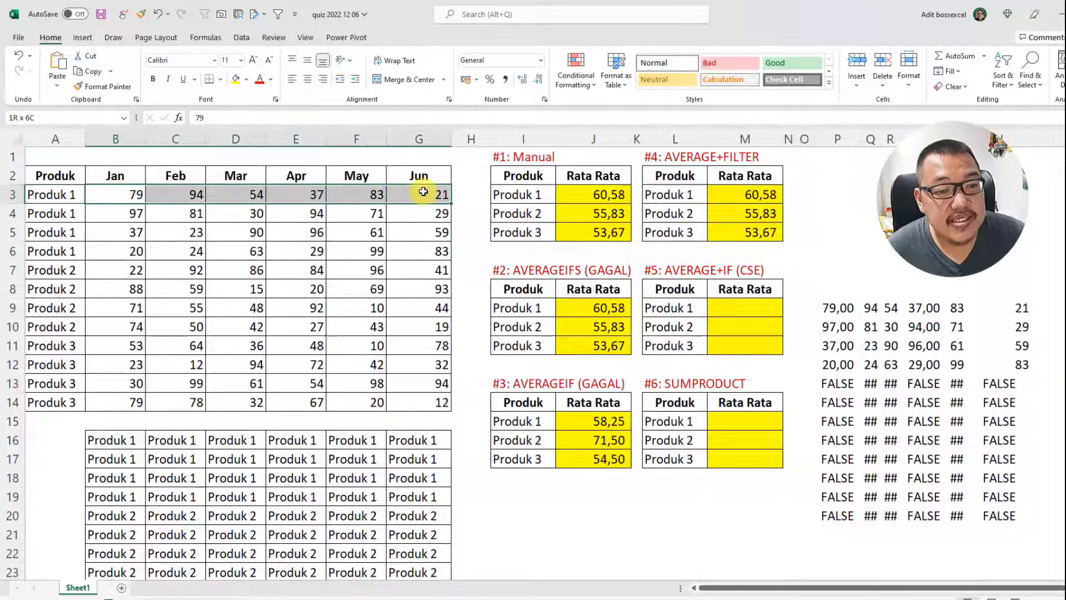
{"action": "left_click", "coordinate": [850, 310]}
{"action": "left_click_drag", "start_coordinate": [850, 309], "coordinate": [1021, 308]}
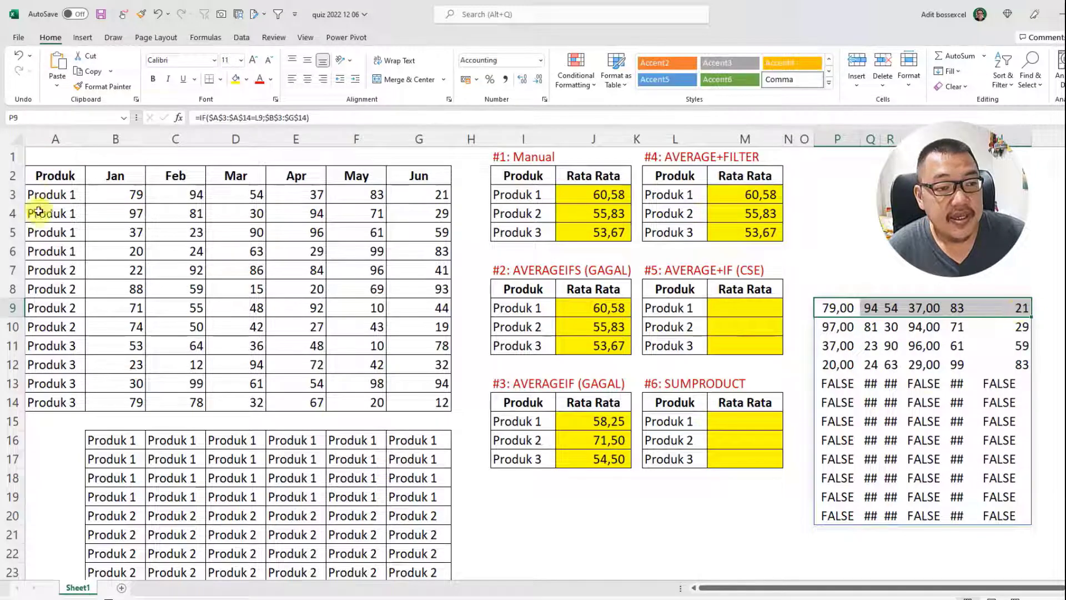
{"action": "left_click", "coordinate": [61, 270]}
{"action": "left_click_drag", "start_coordinate": [119, 272], "coordinate": [435, 278]}
{"action": "left_click_drag", "start_coordinate": [835, 384], "coordinate": [980, 378]}
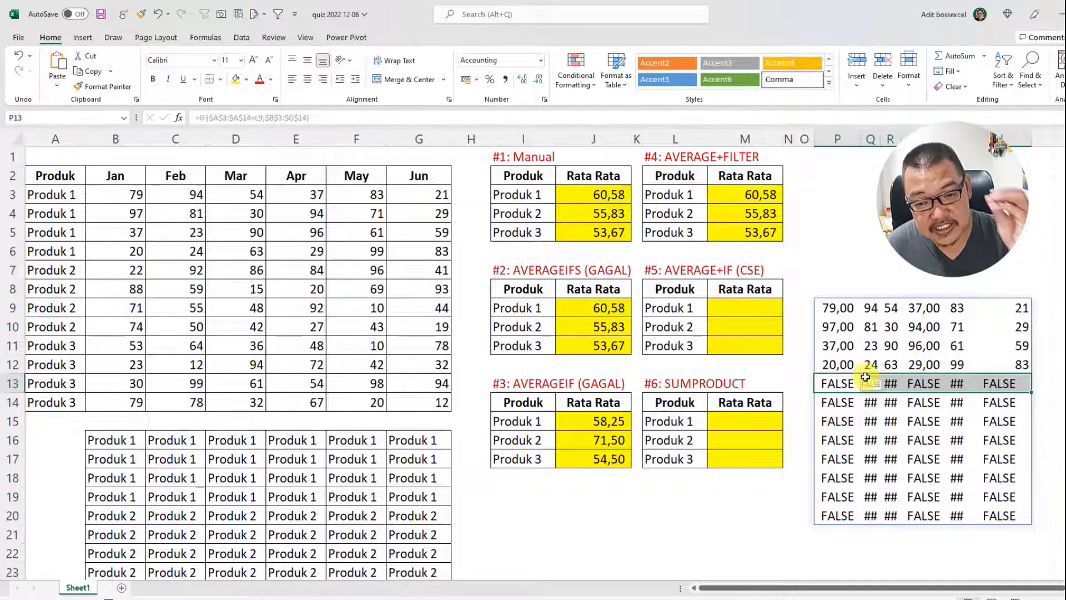
Wrap the IF expression in P9 in an AVERAGE function and enter the formula
{"action": "double_click", "coordinate": [828, 308]}
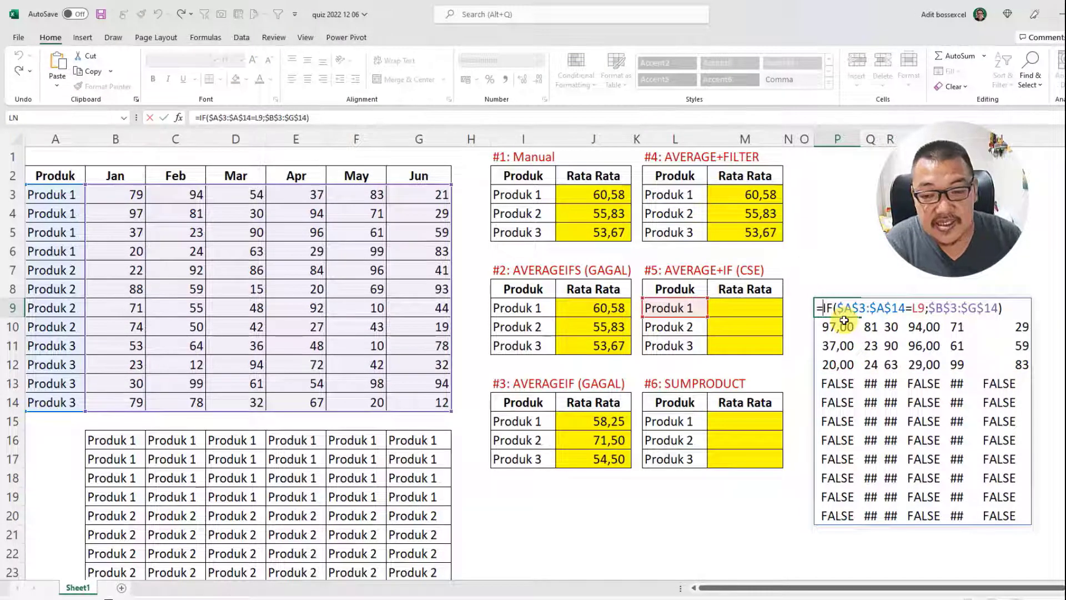
{"action": "key", "text": "Home"}
{"action": "key", "text": "Right"}
{"action": "type", "text": "ave"}
{"action": "key", "text": "Down"}
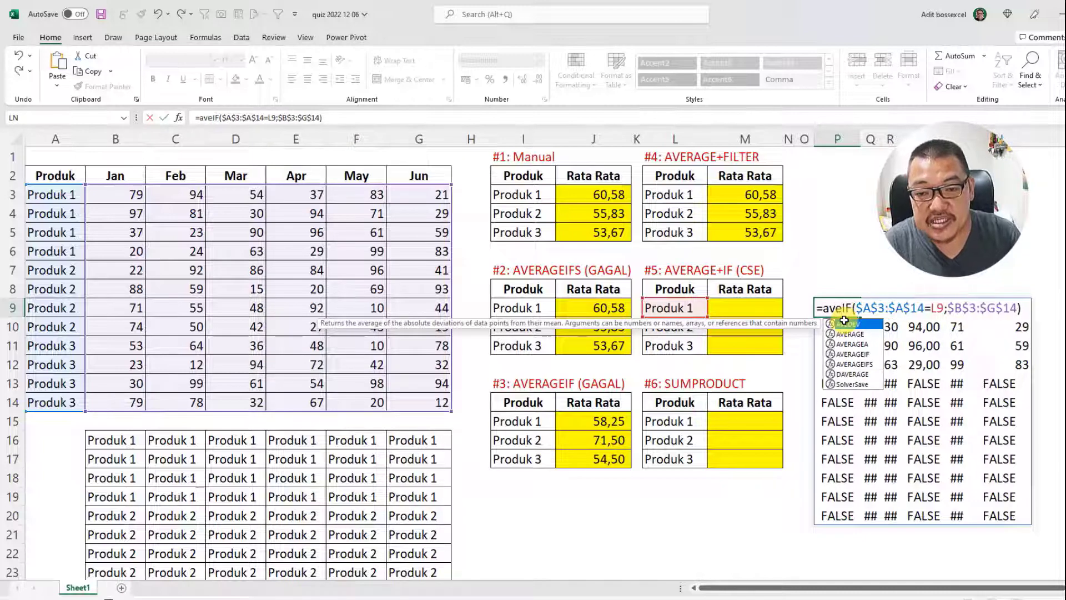
{"action": "key", "text": "Tab"}
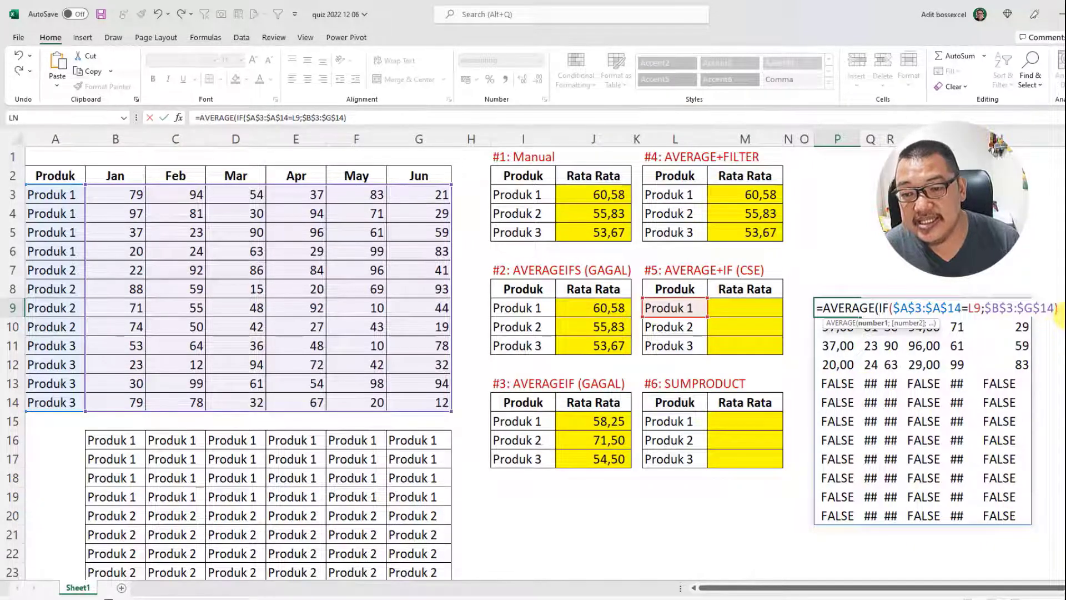
{"action": "type", "text": ")"}
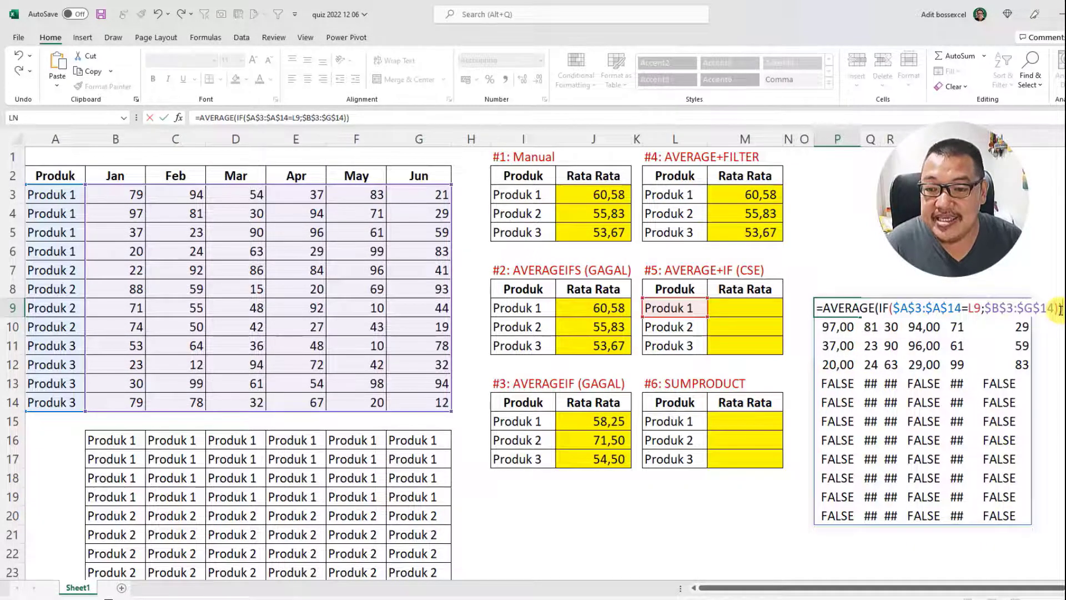
{"action": "key", "text": "Return"}
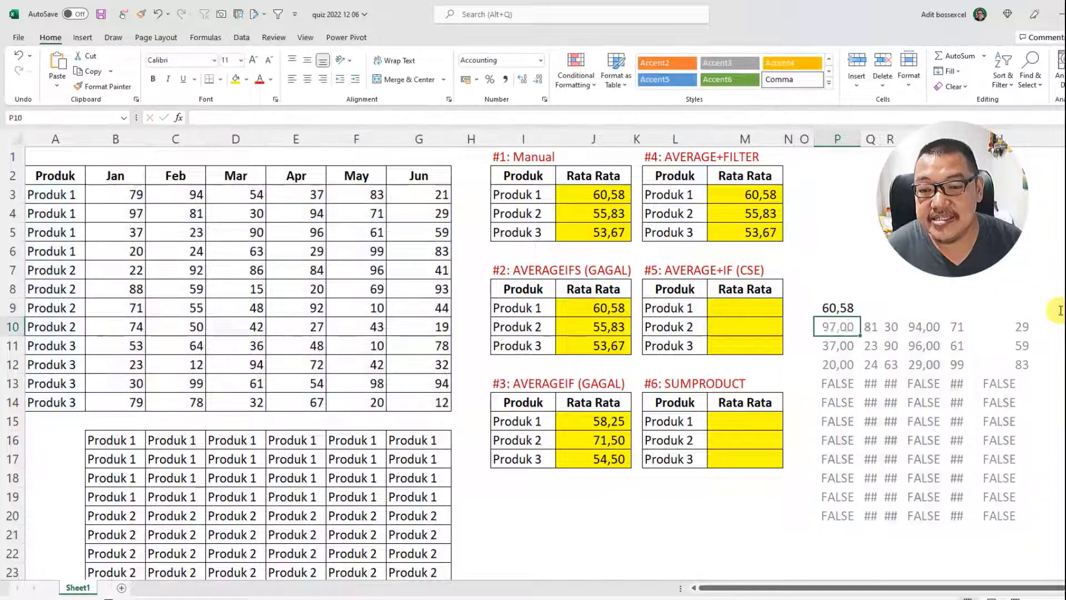
Copy the text of the AVERAGE+IF formula in P9 and enter it in M9
{"action": "left_click", "coordinate": [862, 308]}
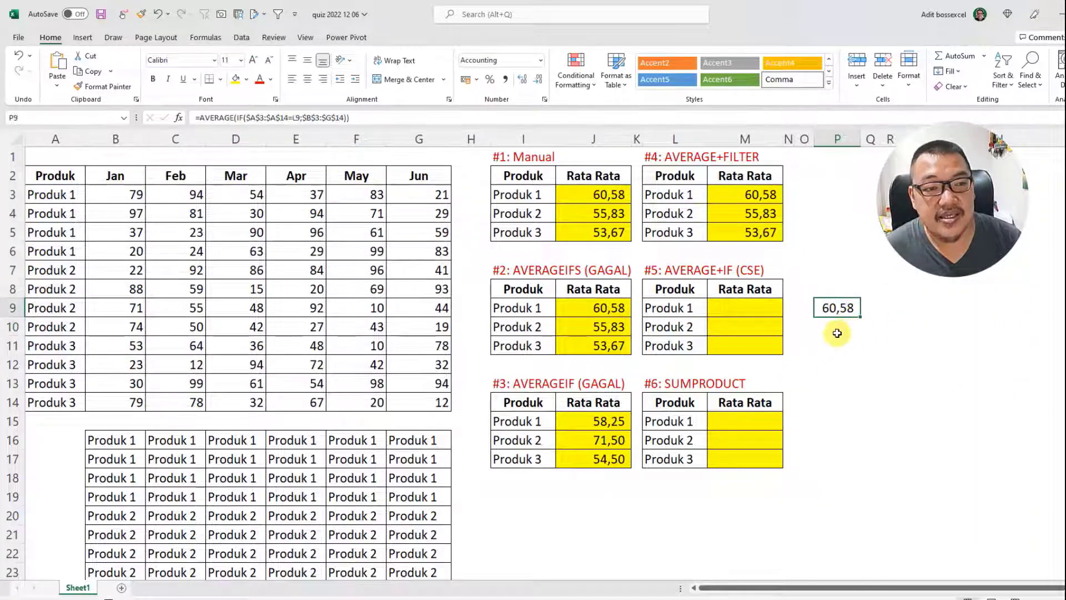
{"action": "left_click_drag", "start_coordinate": [356, 117], "coordinate": [171, 123]}
{"action": "key", "text": "ctrl+c"}
{"action": "key", "text": "Escape"}
{"action": "double_click", "coordinate": [736, 306]}
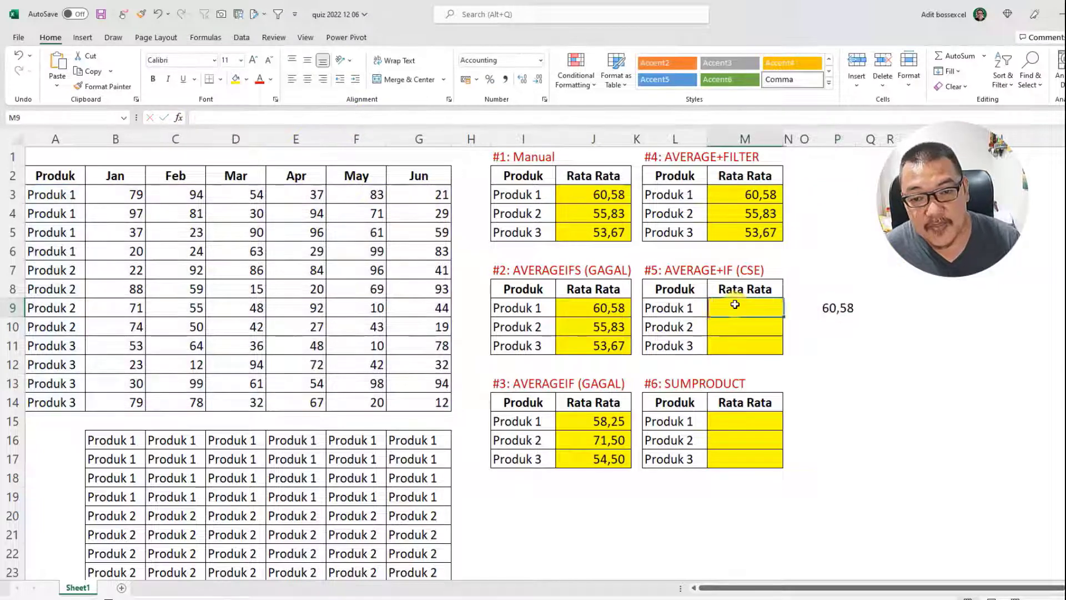
{"action": "key", "text": "ctrl+v"}
{"action": "key", "text": "ctrl+shift+Return"}
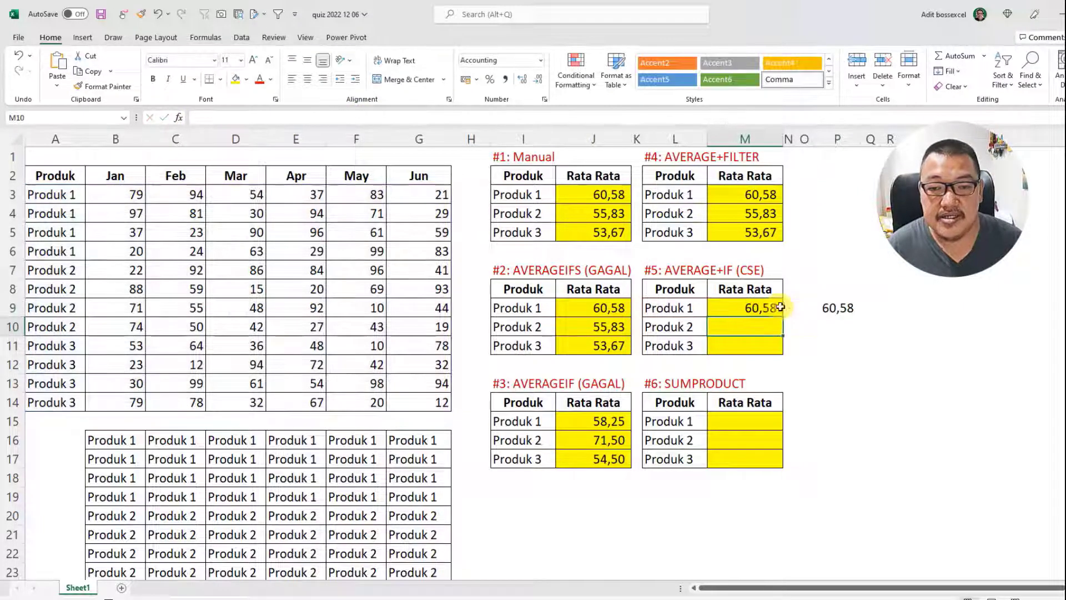
Delete the trial formula in P9 and copy the AVERAGE+IF formula from M9 down to M11
{"action": "left_click", "coordinate": [821, 304]}
{"action": "key", "text": "Delete"}
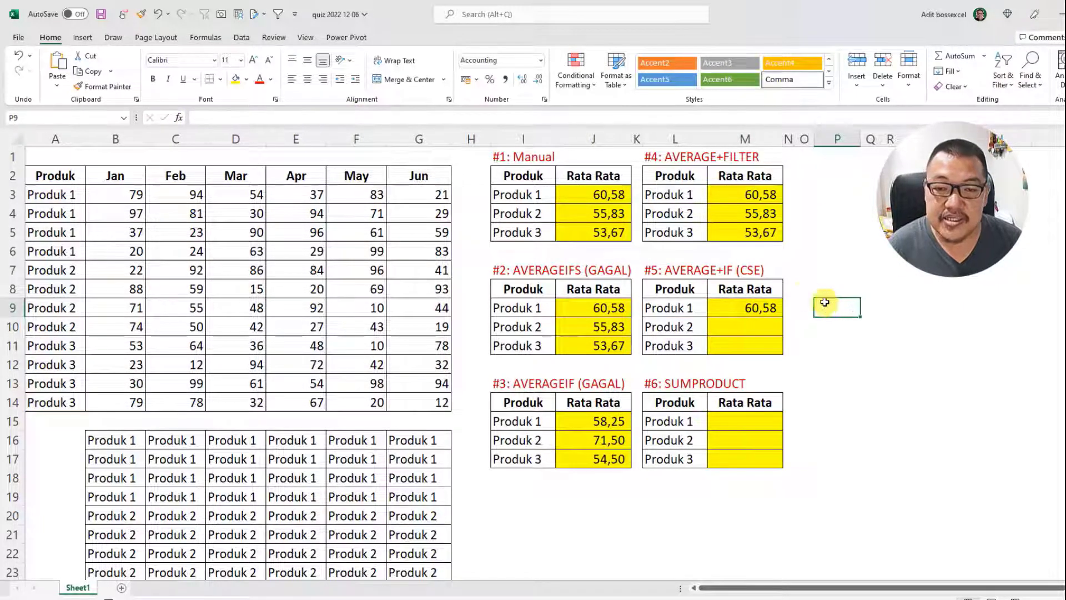
{"action": "left_click", "coordinate": [757, 303]}
{"action": "mouse_move", "coordinate": [782, 317]}
{"action": "left_mouse_down"}
{"action": "mouse_move", "coordinate": [771, 359]}
{"action": "mouse_move", "coordinate": [769, 310]}
{"action": "left_mouse_up"}
Compare the AVERAGE+IF results with the AVERAGE+FILTER results in M3:M5 and inspect the formula in M9
{"action": "left_click_drag", "start_coordinate": [771, 236], "coordinate": [776, 200]}
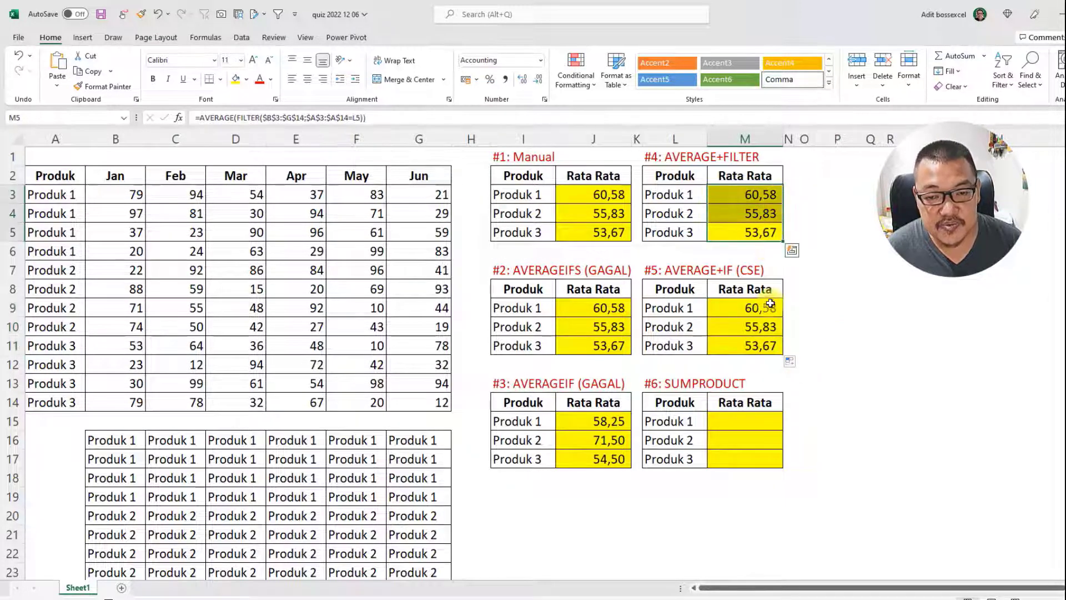
{"action": "double_click", "coordinate": [772, 305]}
{"action": "left_click", "coordinate": [959, 306]}
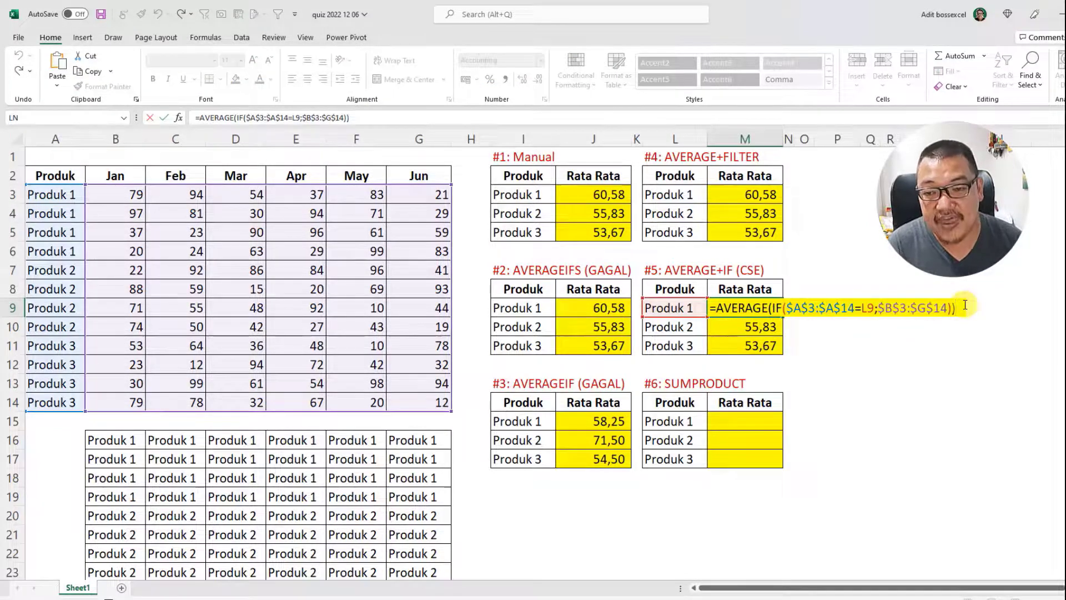
{"action": "key", "text": "ctrl+shift+Return"}
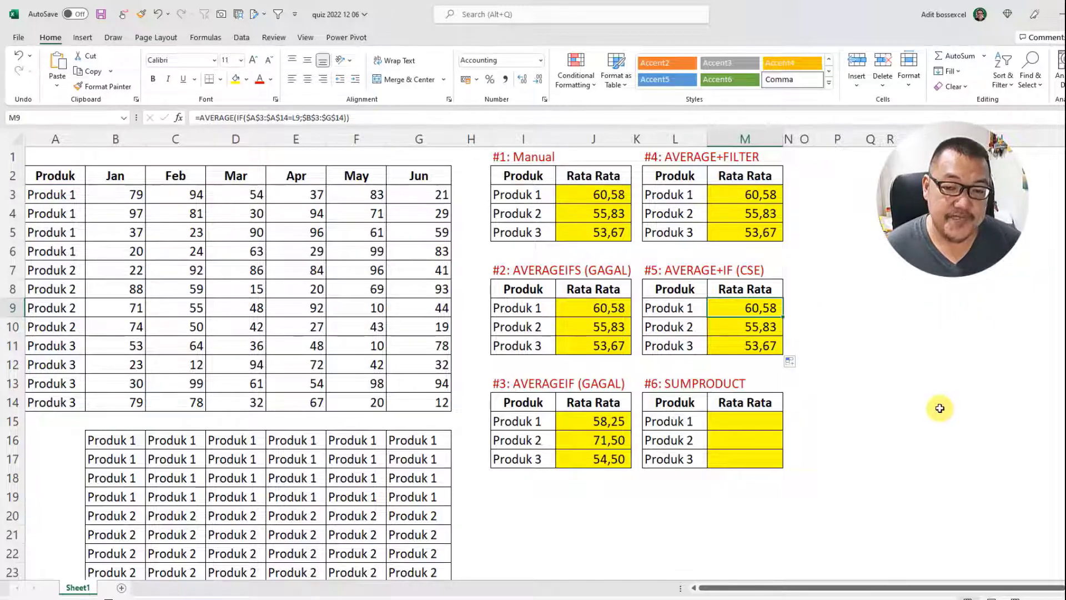
Write the scratch note "rata-rata" in P15 and "sum/count" in R15, and clear both cells again
{"action": "left_click", "coordinate": [778, 421]}
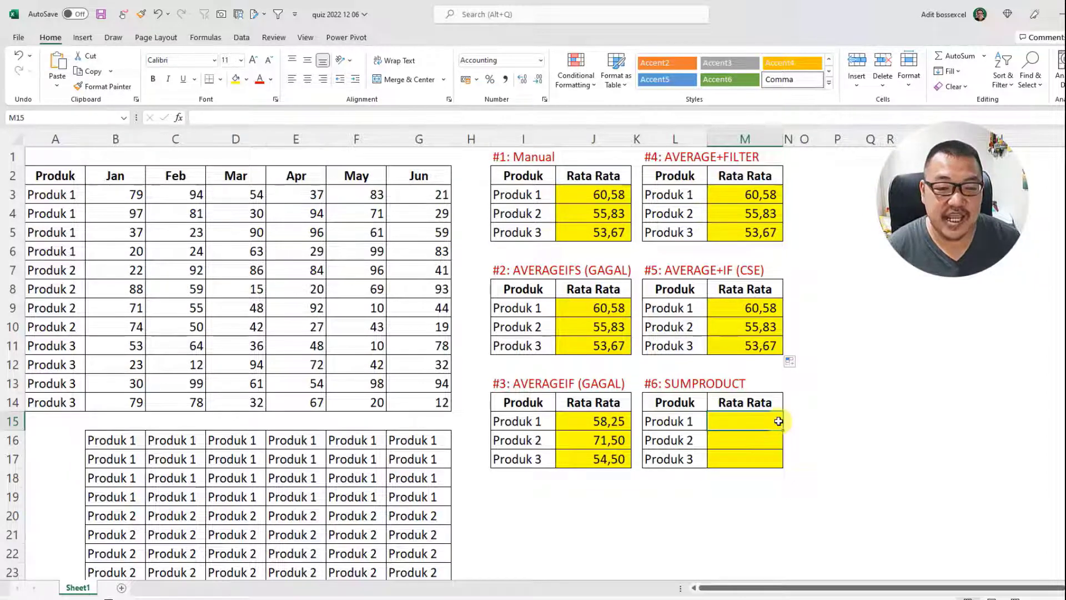
{"action": "left_click", "coordinate": [830, 421]}
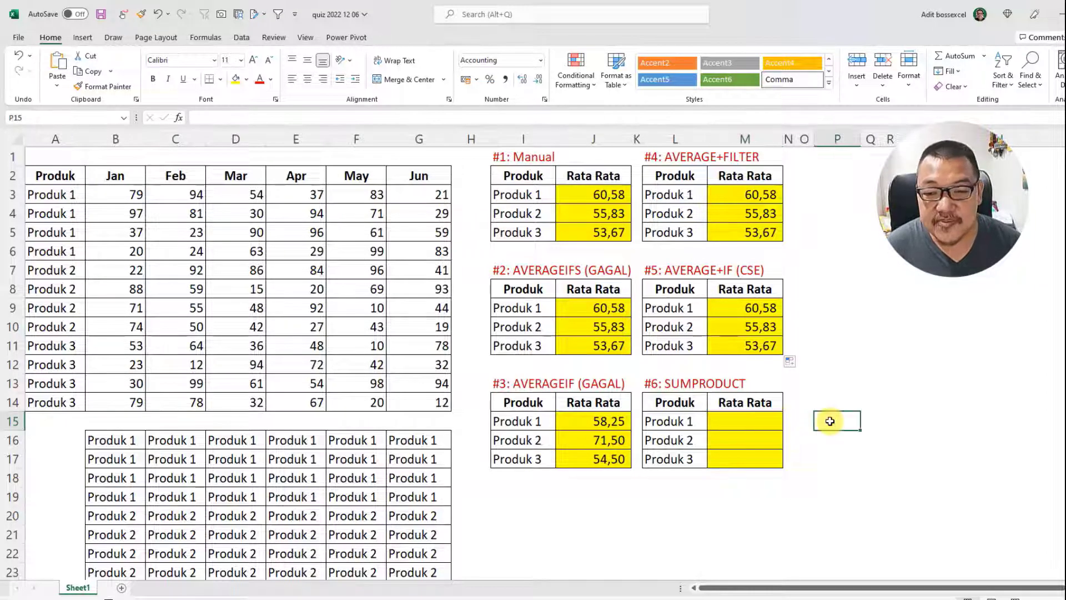
{"action": "type", "text": "rata"}
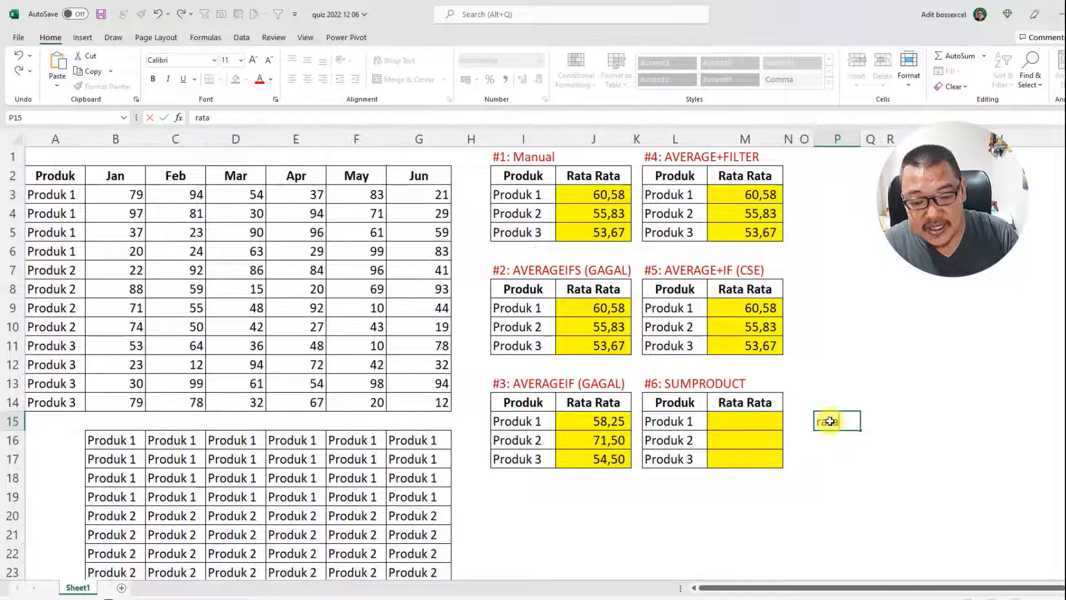
{"action": "type", "text": "-rate"}
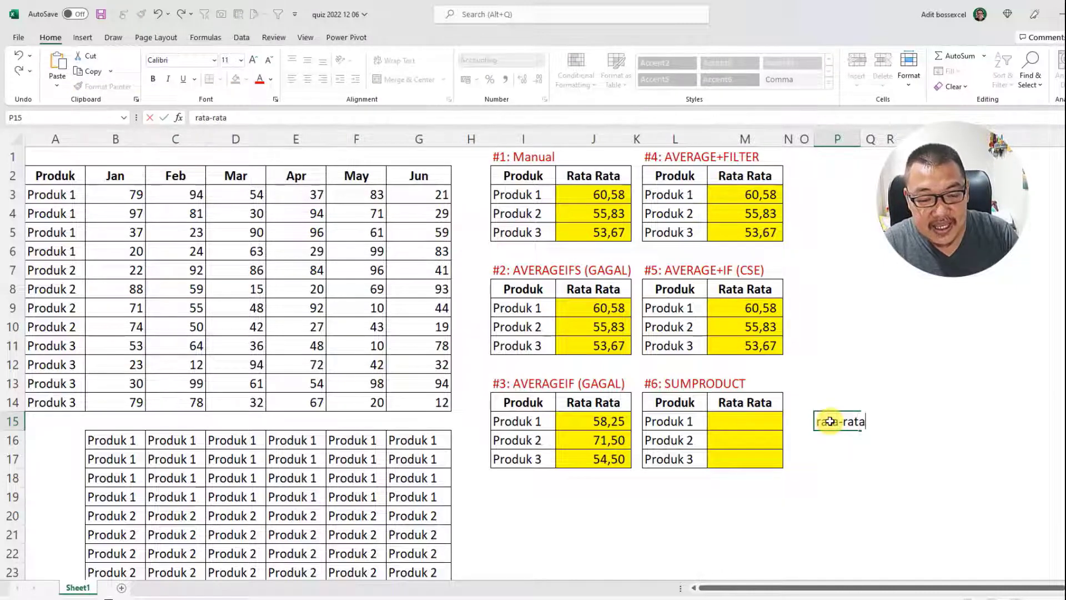
{"action": "key", "text": "Tab"}
{"action": "key", "text": "Tab"}
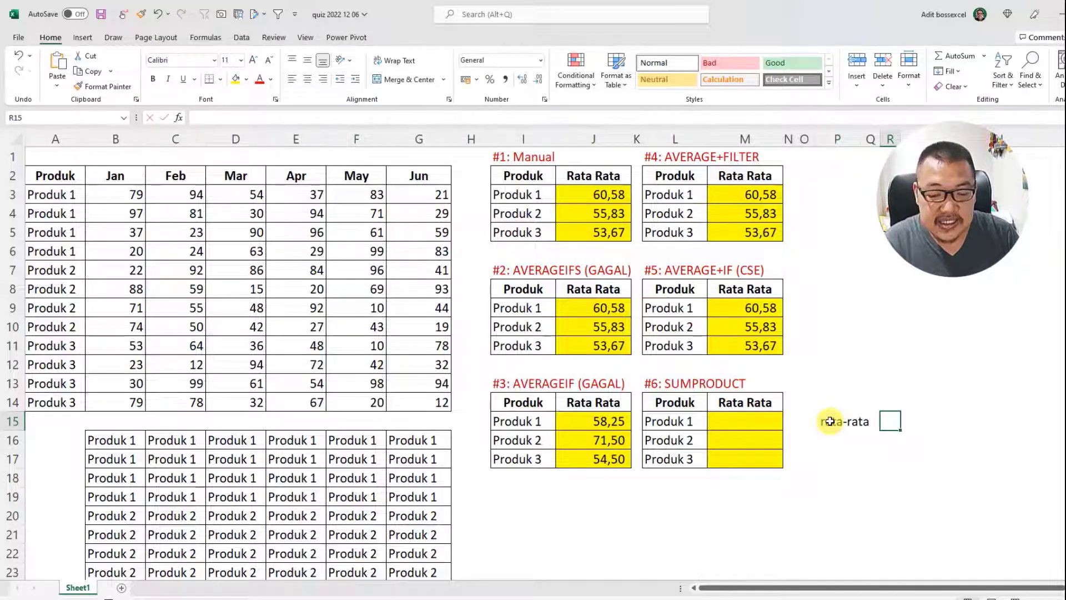
{"action": "type", "text": "sum/cou"}
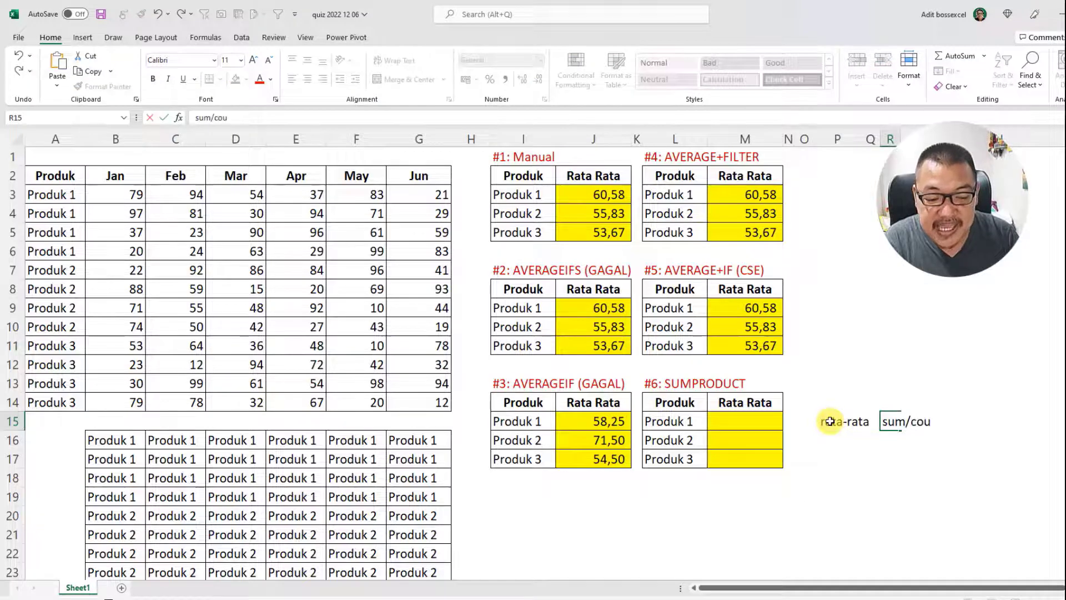
{"action": "type", "text": "tn"}
{"action": "type", "text": "t"}
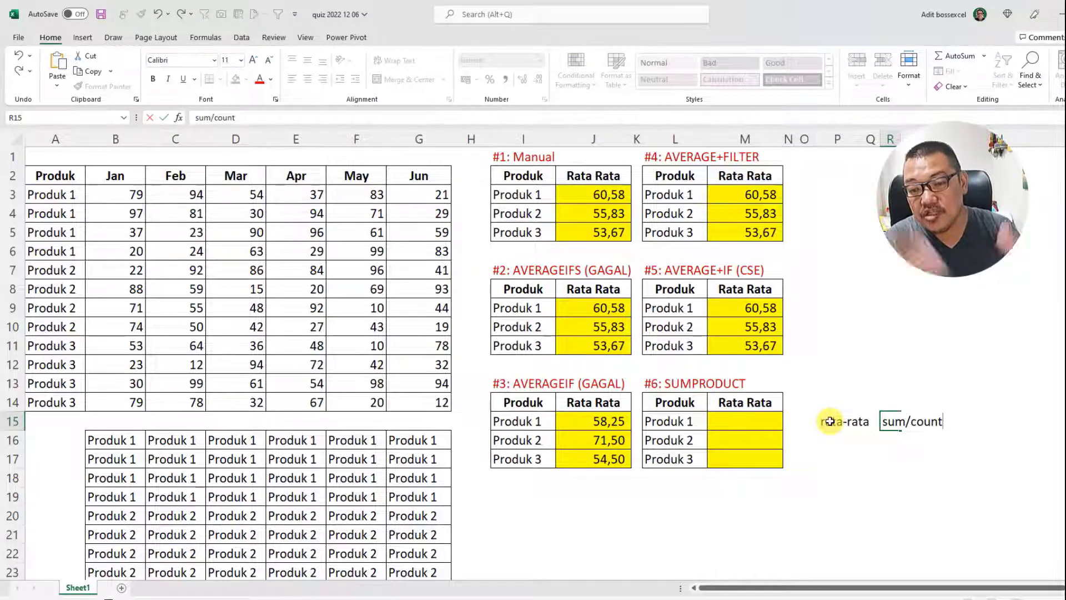
{"action": "key", "text": "Return"}
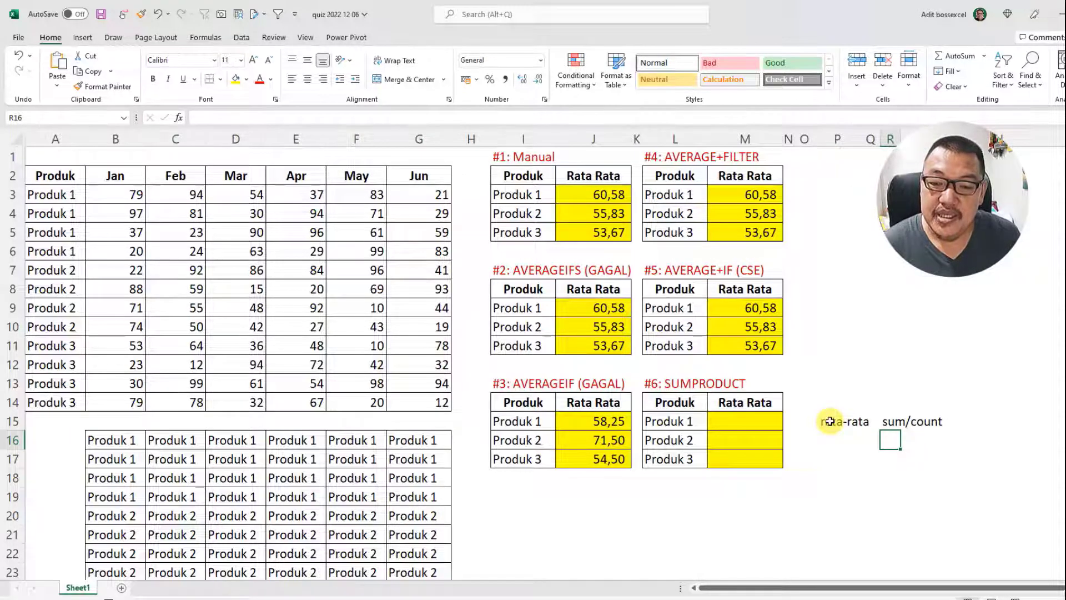
{"action": "left_click_drag", "start_coordinate": [830, 421], "coordinate": [942, 428]}
{"action": "key", "text": "Delete"}
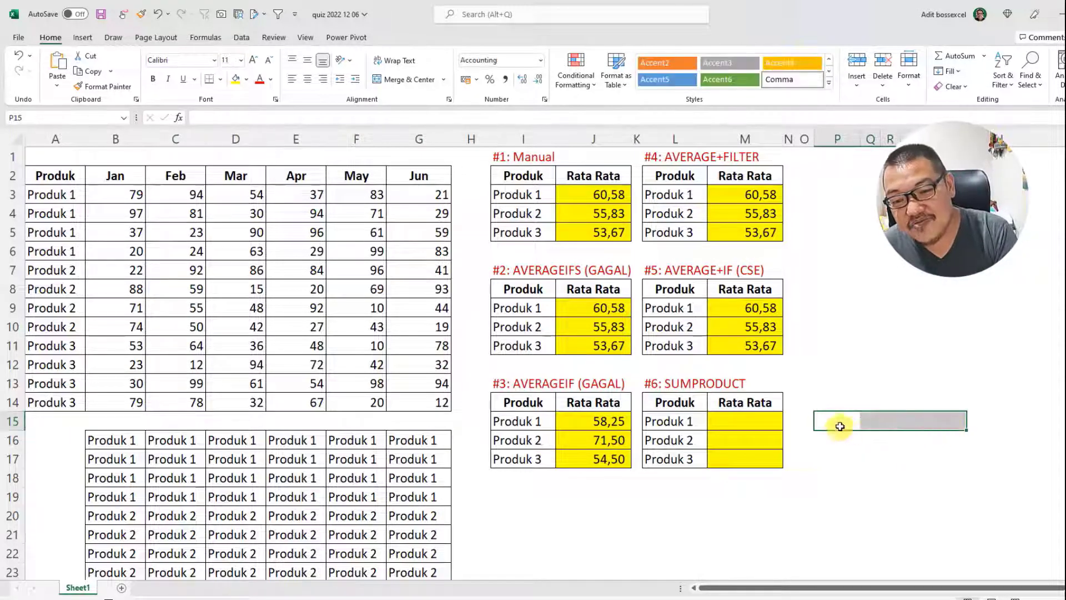
Start a SUMPRODUCT formula in P15 with the condition ($A$3:$A$14=L15), keeping the product range absolute
{"action": "left_click", "coordinate": [833, 420]}
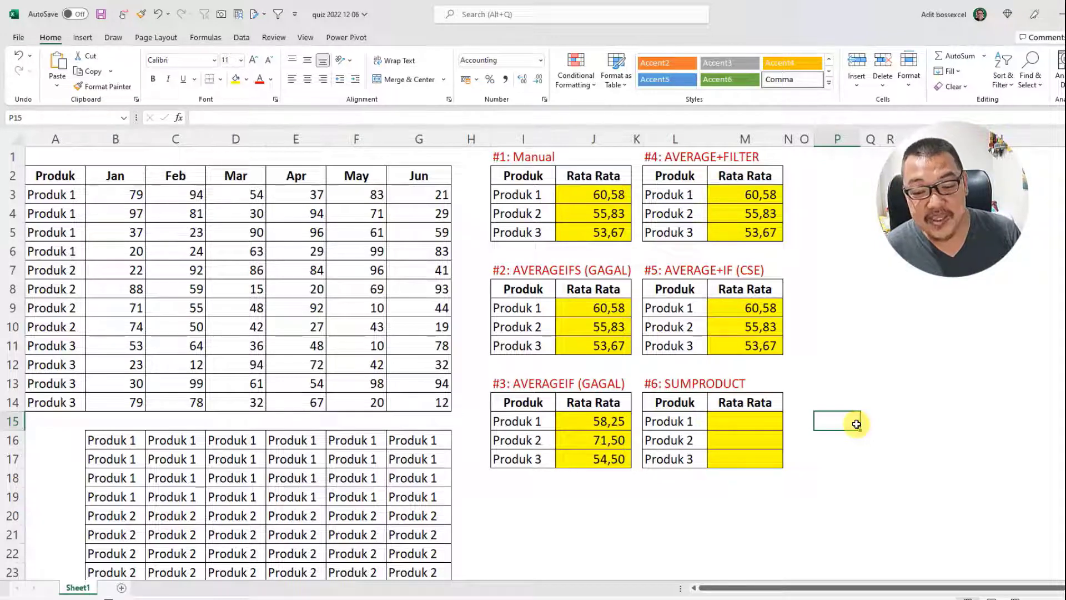
{"action": "type", "text": "=sum"}
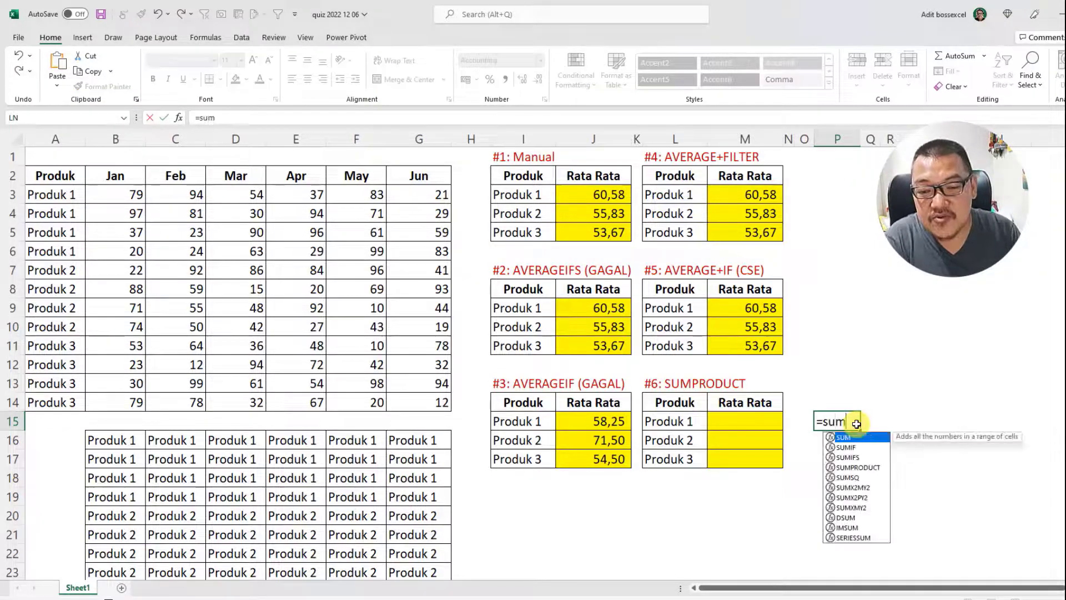
{"action": "type", "text": "pr"}
{"action": "key", "text": "Tab"}
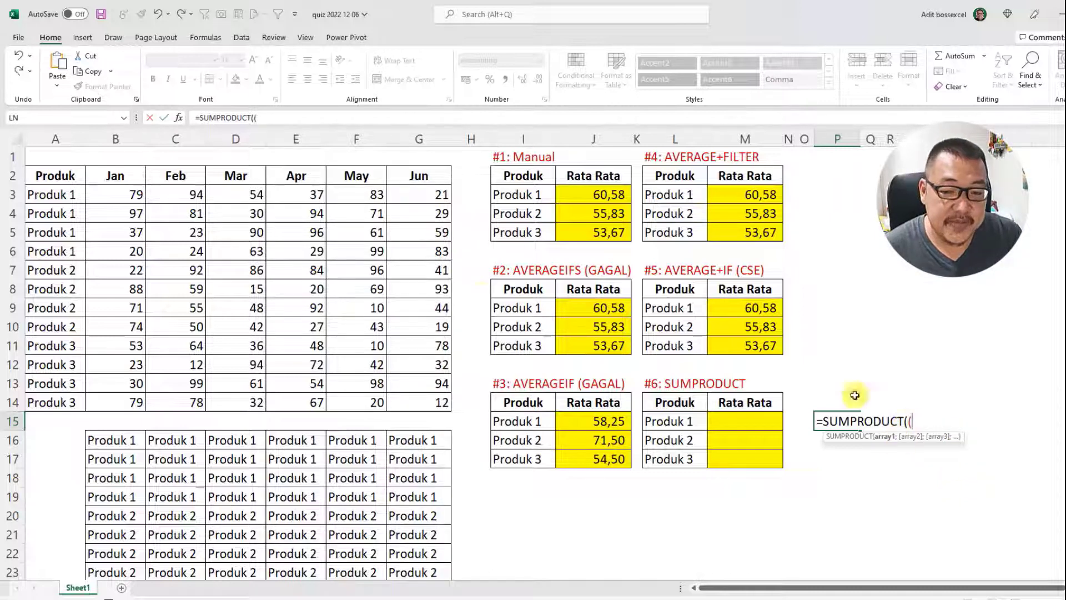
{"action": "left_click_drag", "start_coordinate": [34, 195], "coordinate": [49, 398]}
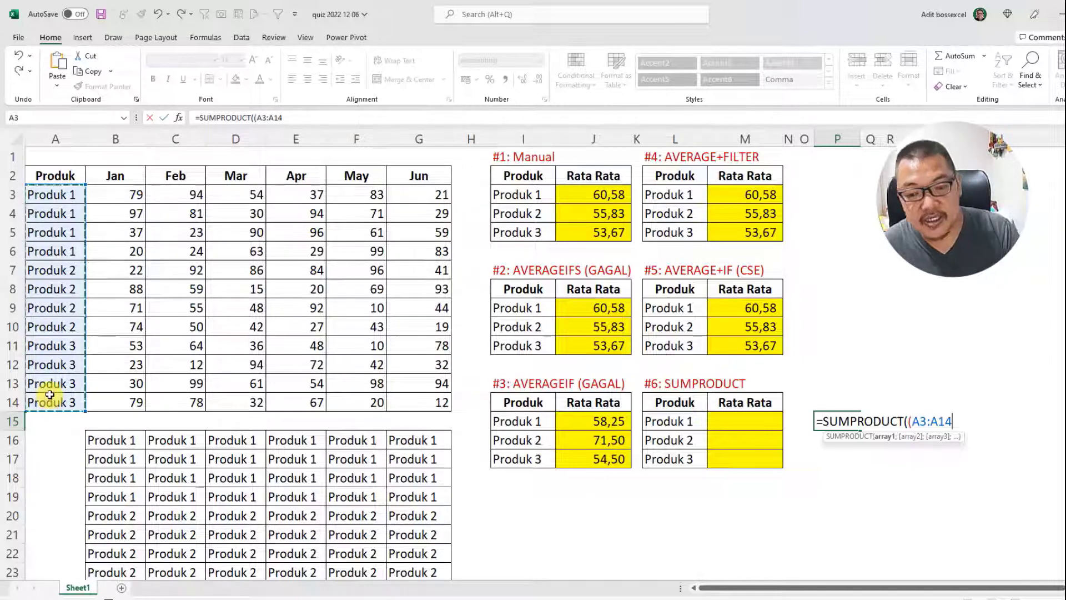
{"action": "key", "text": "F4"}
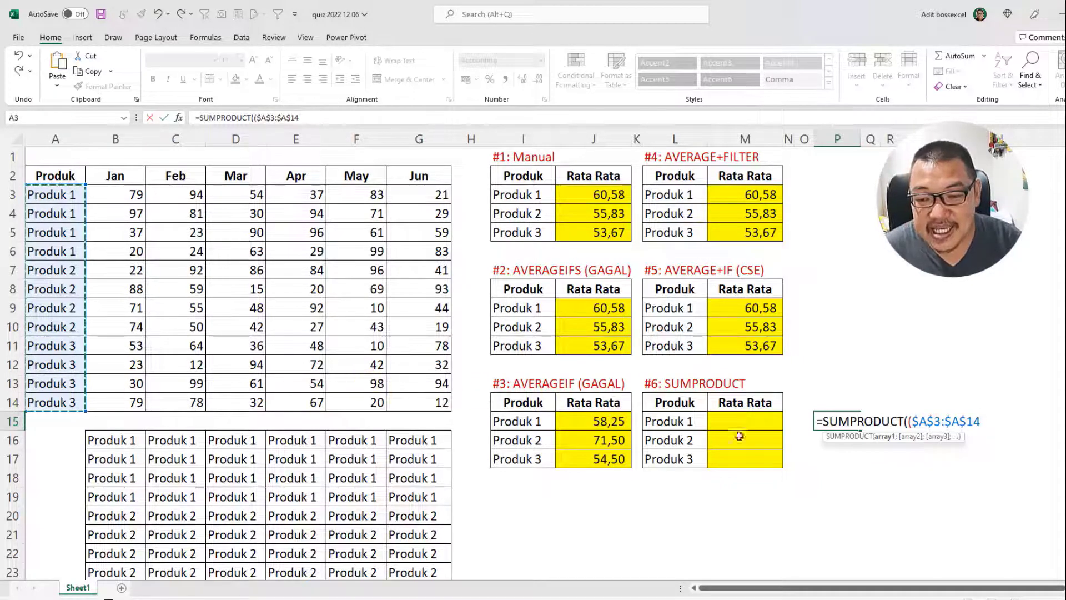
{"action": "type", "text": "="}
{"action": "left_click", "coordinate": [675, 419]}
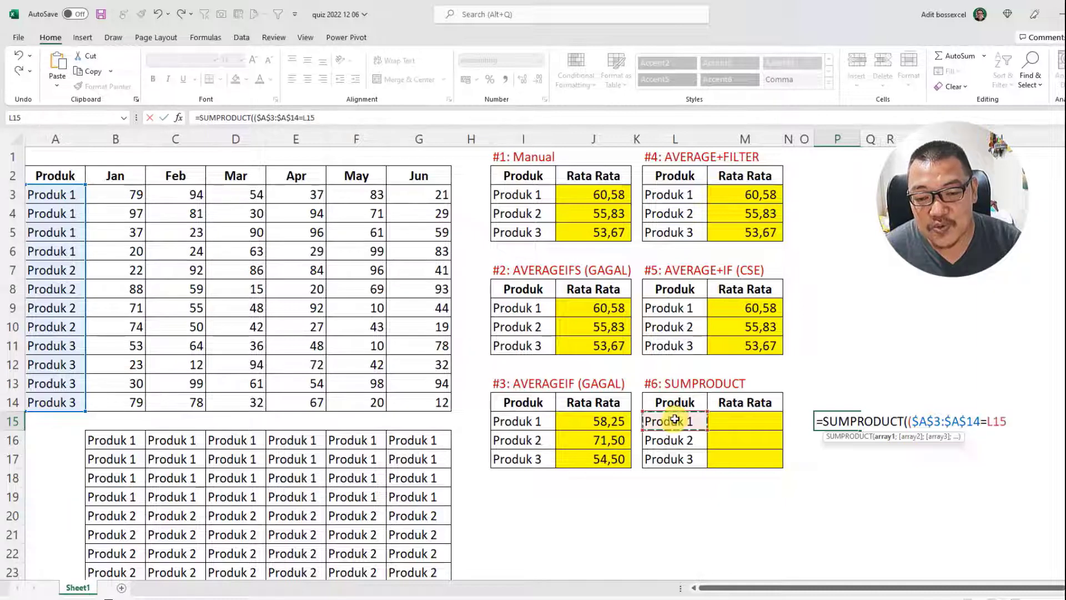
{"action": "type", "text": ")"}
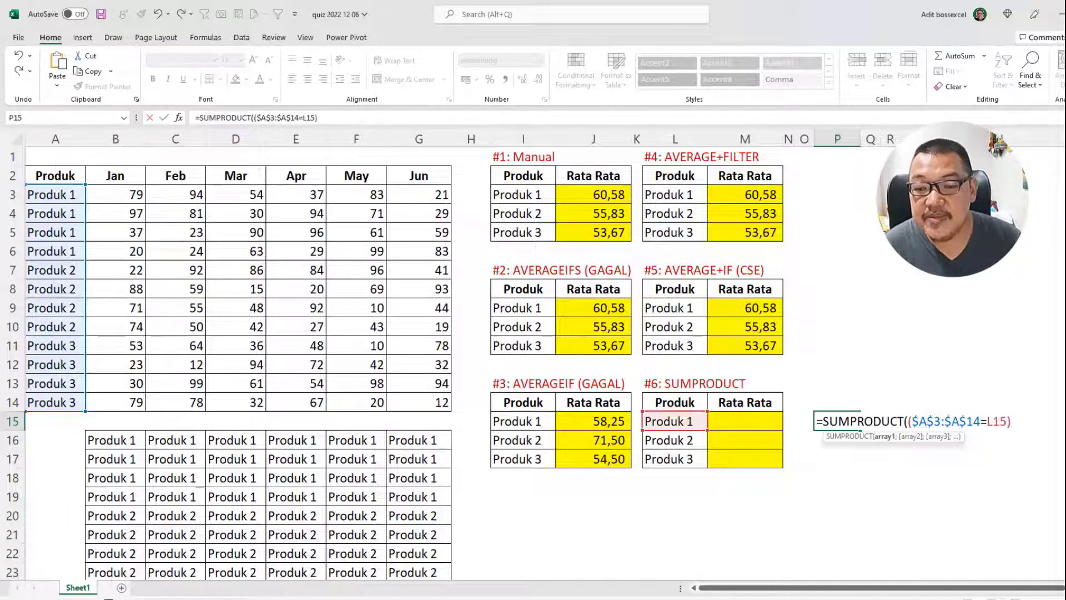
Evaluate the product condition inside the P15 formula to inspect its array, and restore the original expression
{"action": "left_click_drag", "start_coordinate": [908, 422], "coordinate": [1011, 422]}
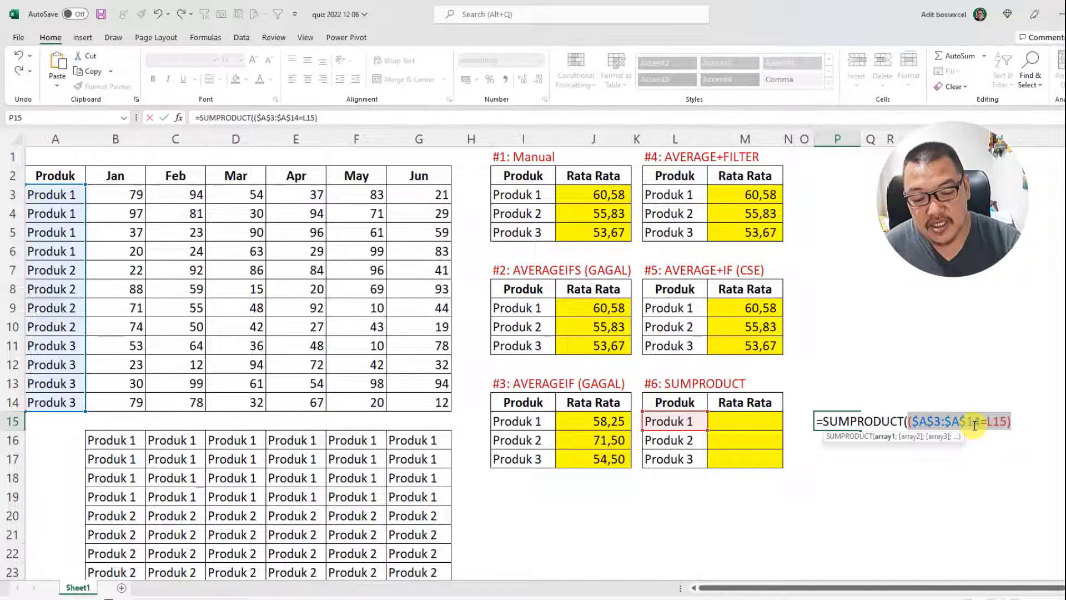
{"action": "key", "text": "F9"}
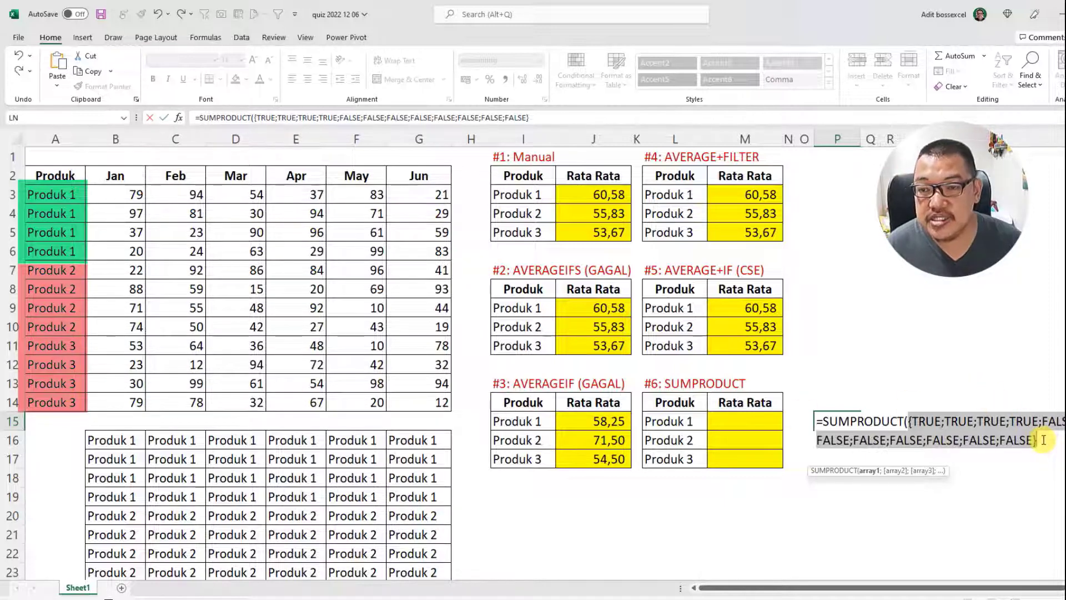
{"action": "key", "text": "ctrl+z"}
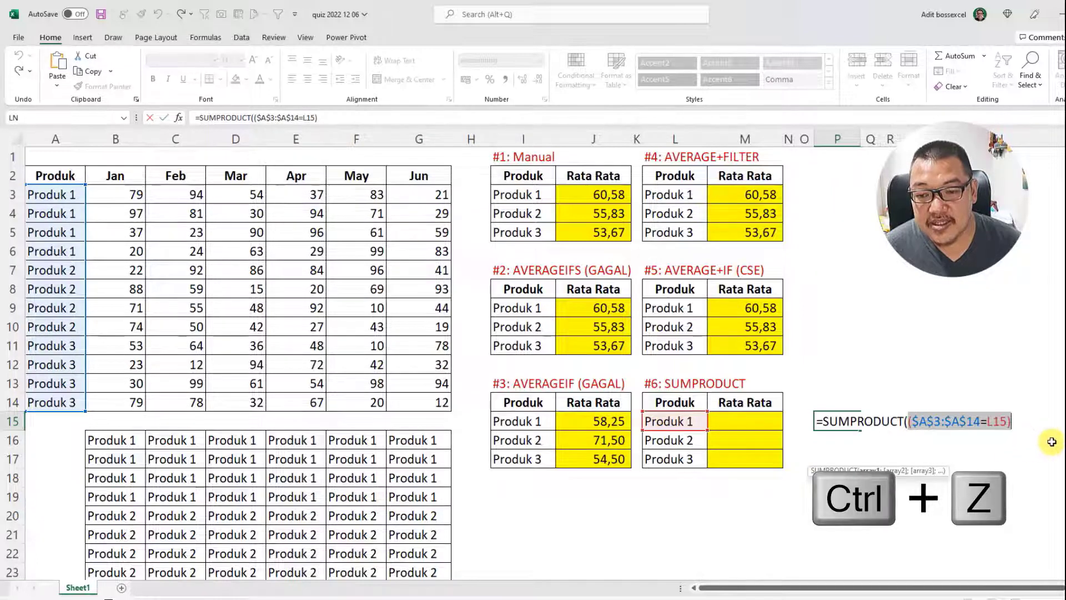
Multiply the condition in P15 by the values in (B3:G14), close the SUMPRODUCT and enter the formula
{"action": "scroll", "coordinate": [1049, 440], "scroll_direction": "right", "scroll_amount": 1}
{"action": "scroll", "coordinate": [766, 431], "scroll_direction": "right", "scroll_amount": 3}
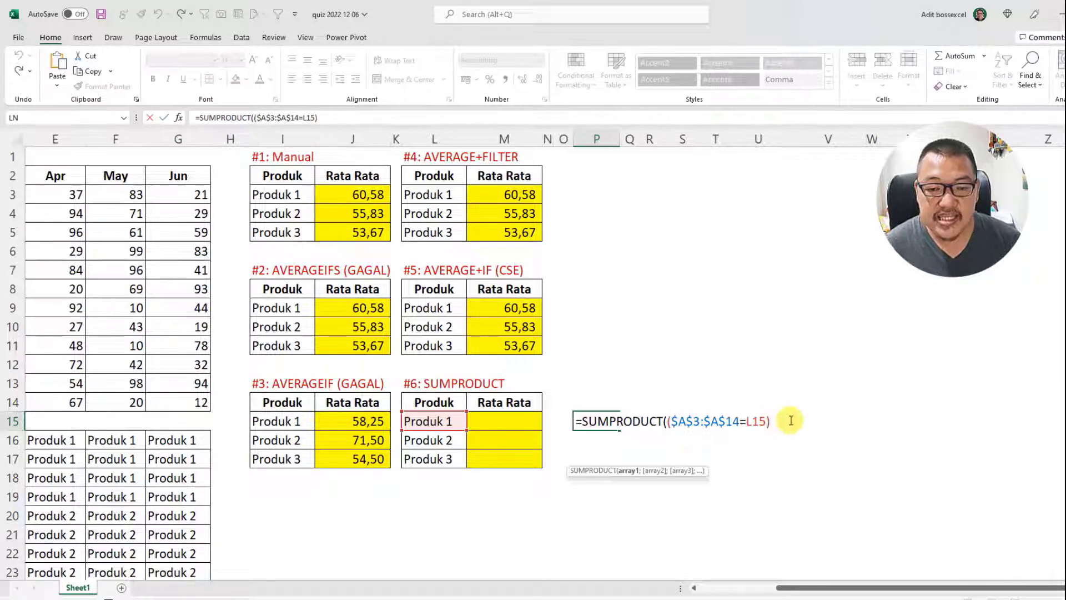
{"action": "type", "text": "*"}
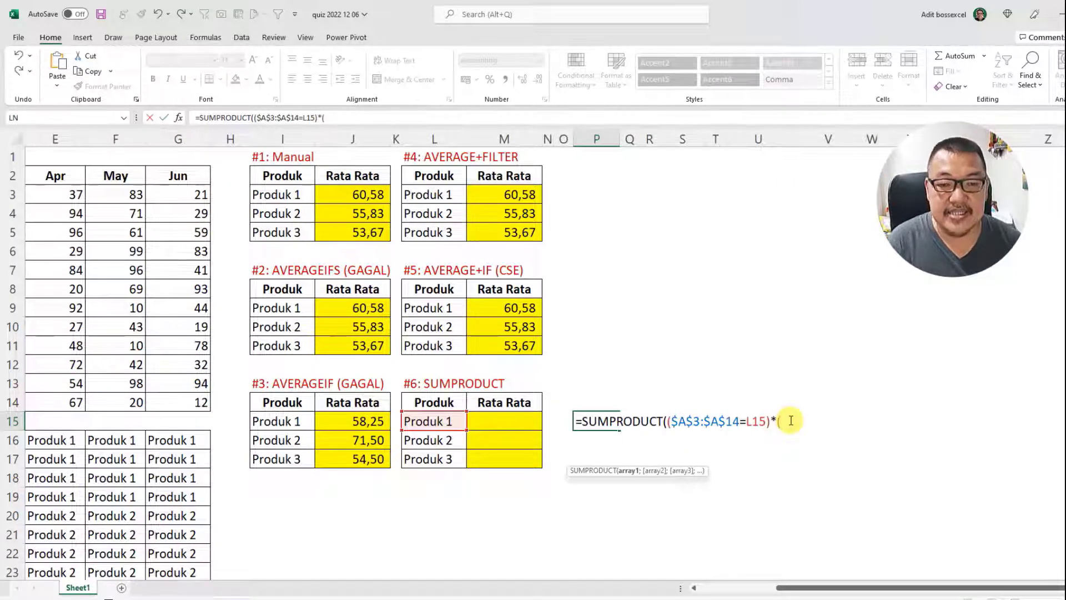
{"action": "left_click_drag", "start_coordinate": [848, 587], "coordinate": [768, 588]}
{"action": "type", "text": "("}
{"action": "left_click_drag", "start_coordinate": [139, 192], "coordinate": [422, 402]}
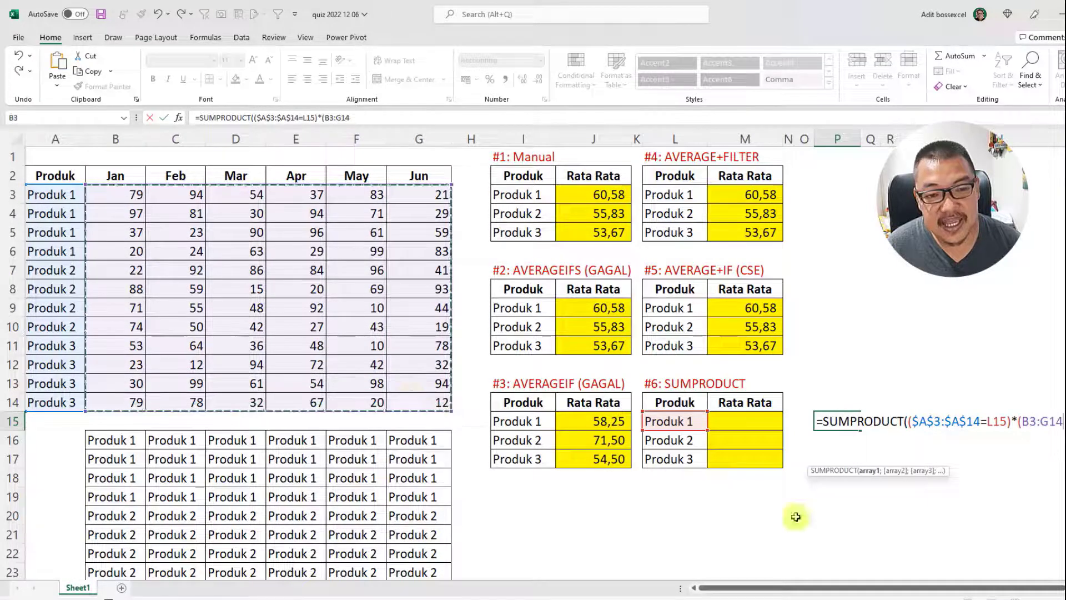
{"action": "left_click_drag", "start_coordinate": [1038, 587], "coordinate": [1065, 587]}
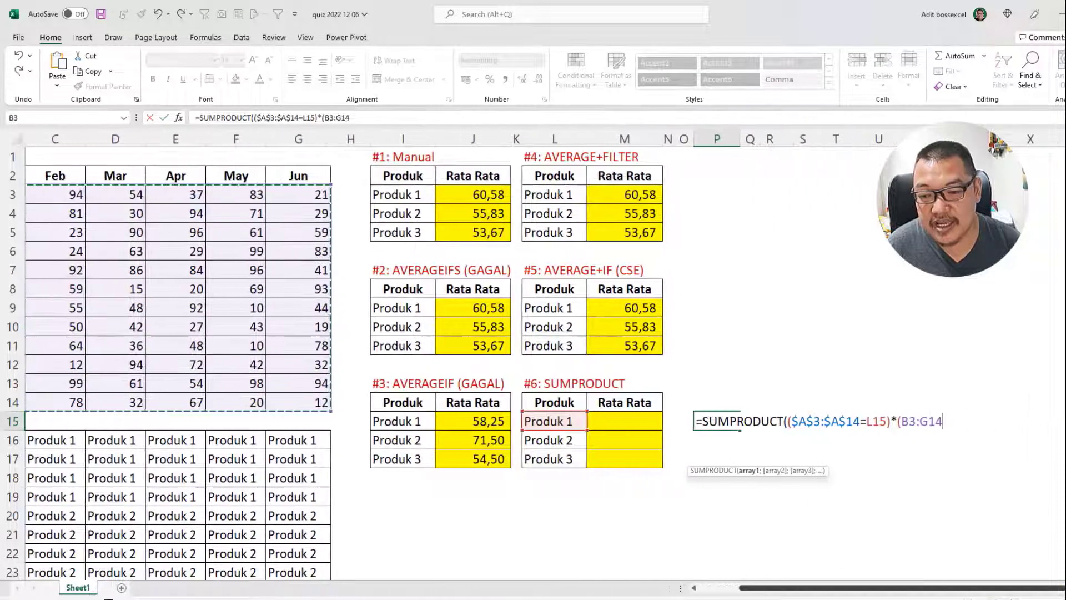
{"action": "type", "text": "))"}
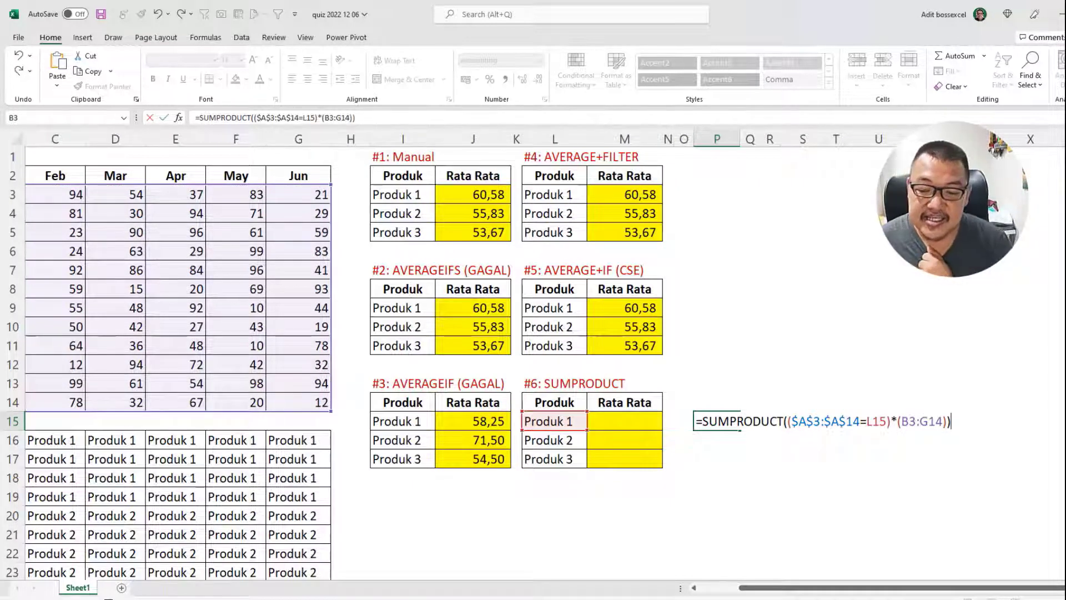
{"action": "key", "text": "Return"}
{"action": "left_click", "coordinate": [722, 421]}
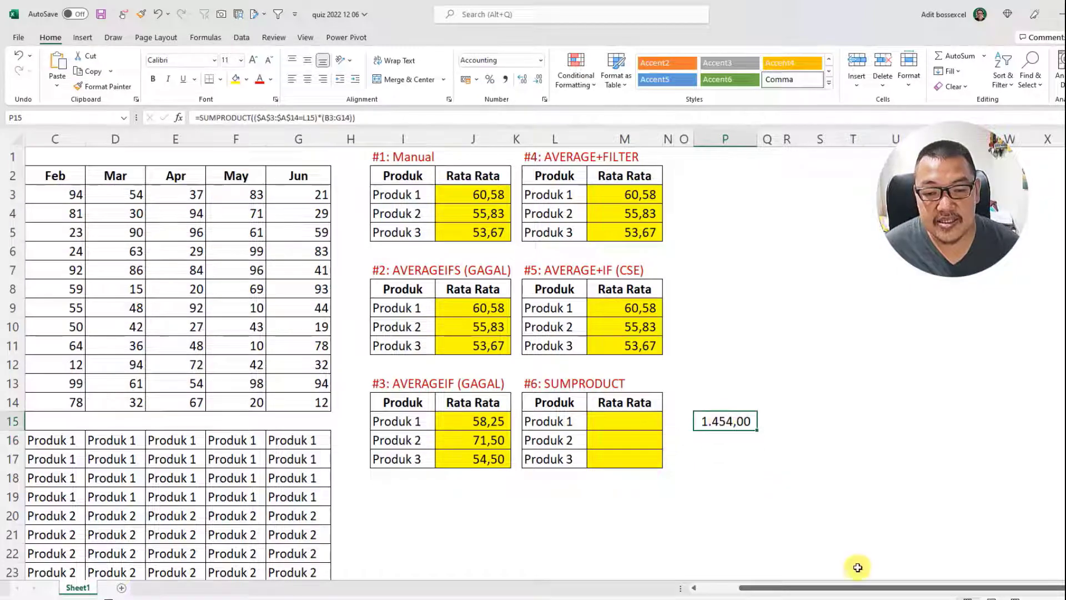
Examine the January to June values in B3:G6 and their Produk 1 labels in A3:A6 covered by the sum
{"action": "scroll", "coordinate": [776, 509], "scroll_direction": "down", "scroll_amount": 1}
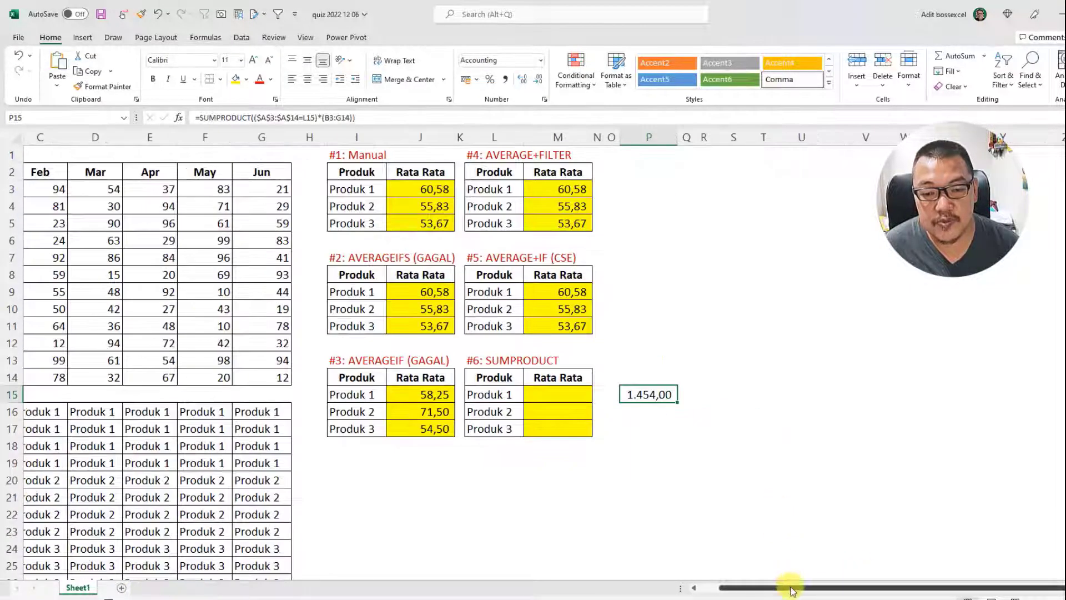
{"action": "left_click_drag", "start_coordinate": [794, 587], "coordinate": [713, 586]}
{"action": "left_click_drag", "start_coordinate": [114, 189], "coordinate": [399, 241]}
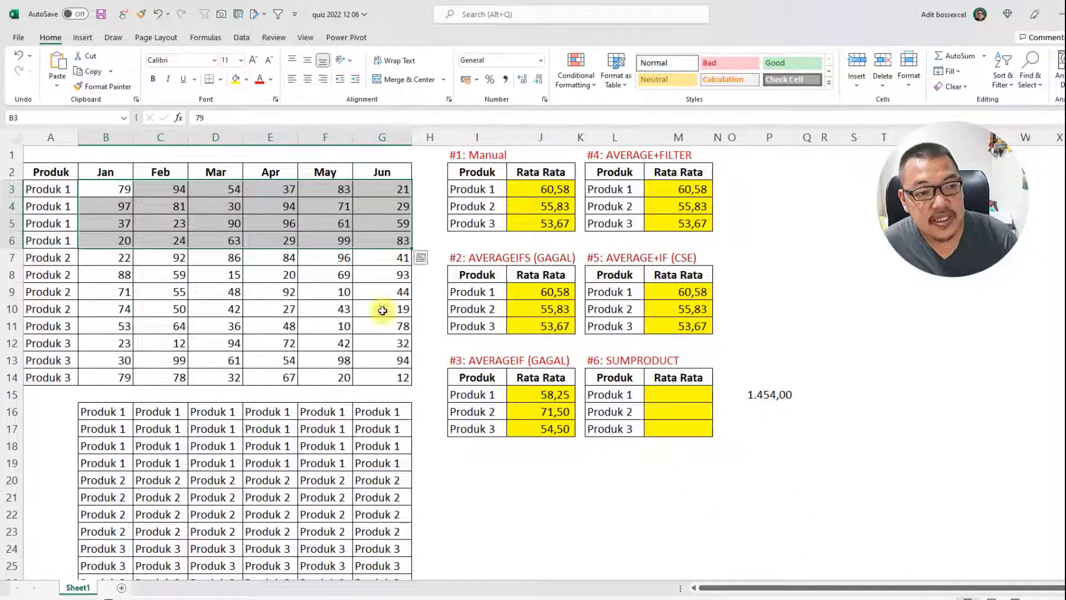
{"action": "left_click", "coordinate": [101, 183]}
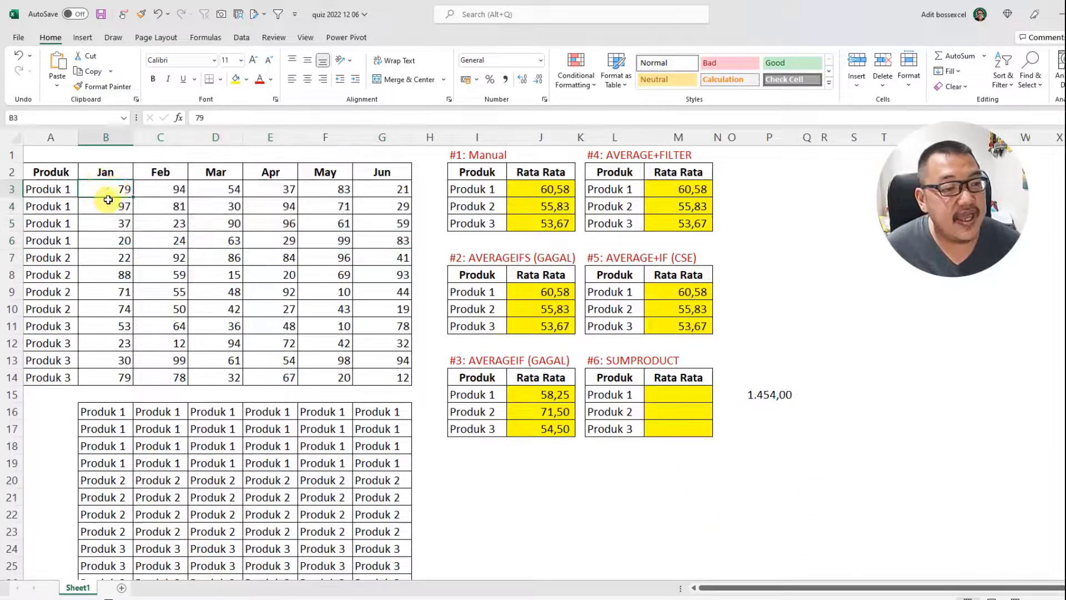
{"action": "left_click", "coordinate": [142, 189]}
{"action": "key", "text": "Right"}
{"action": "key", "text": "Right"}
{"action": "key", "text": "Right"}
{"action": "key", "text": "Right"}
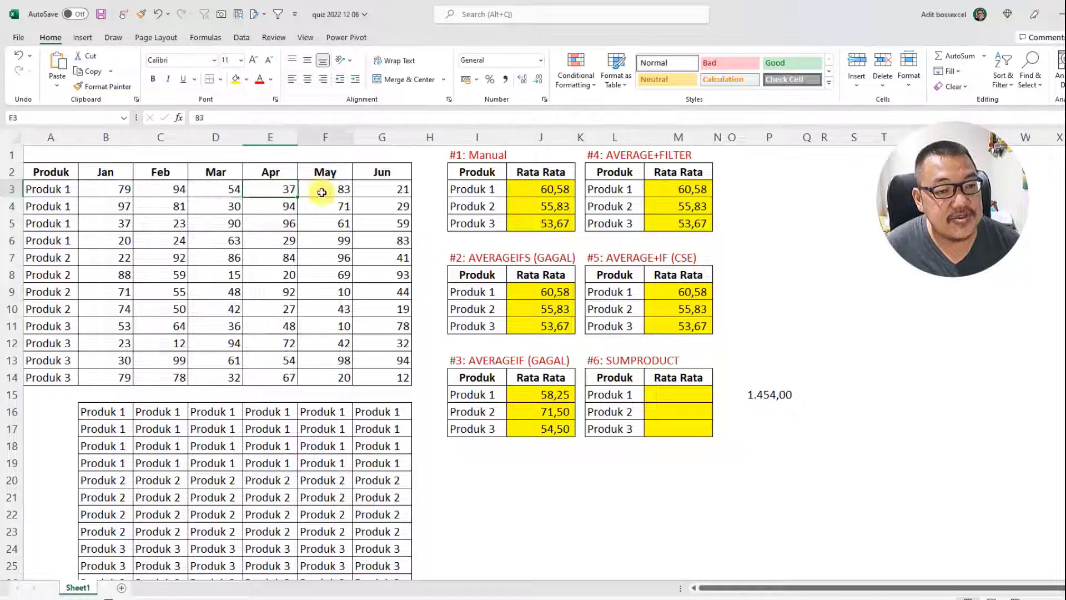
{"action": "left_click_drag", "start_coordinate": [56, 192], "coordinate": [60, 239]}
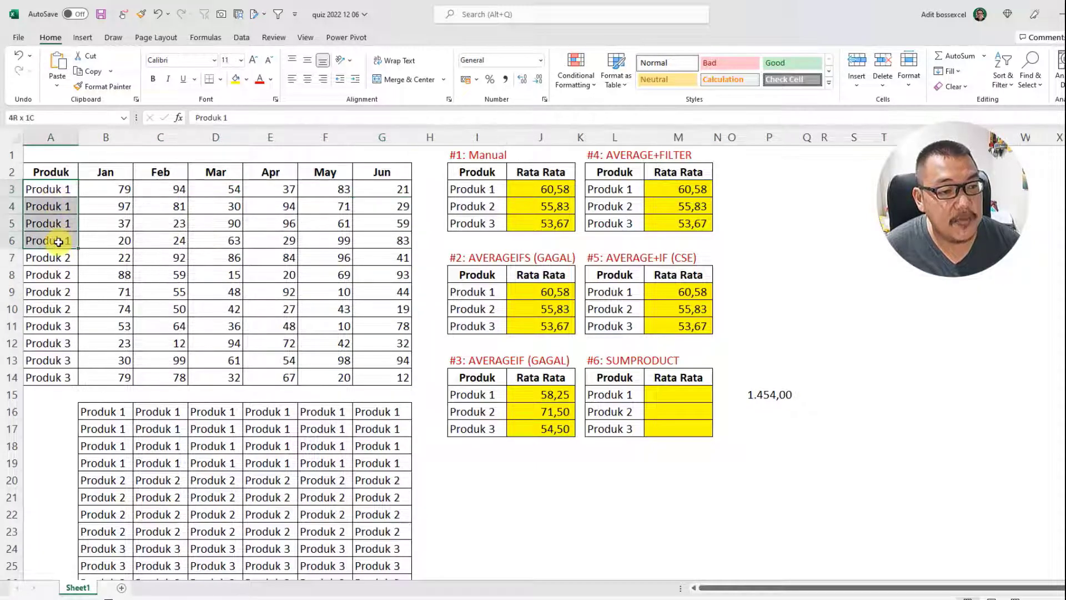
Label the SUMPRODUCT result with "sum" in P14 and add the label "count" in P17
{"action": "left_click", "coordinate": [784, 382]}
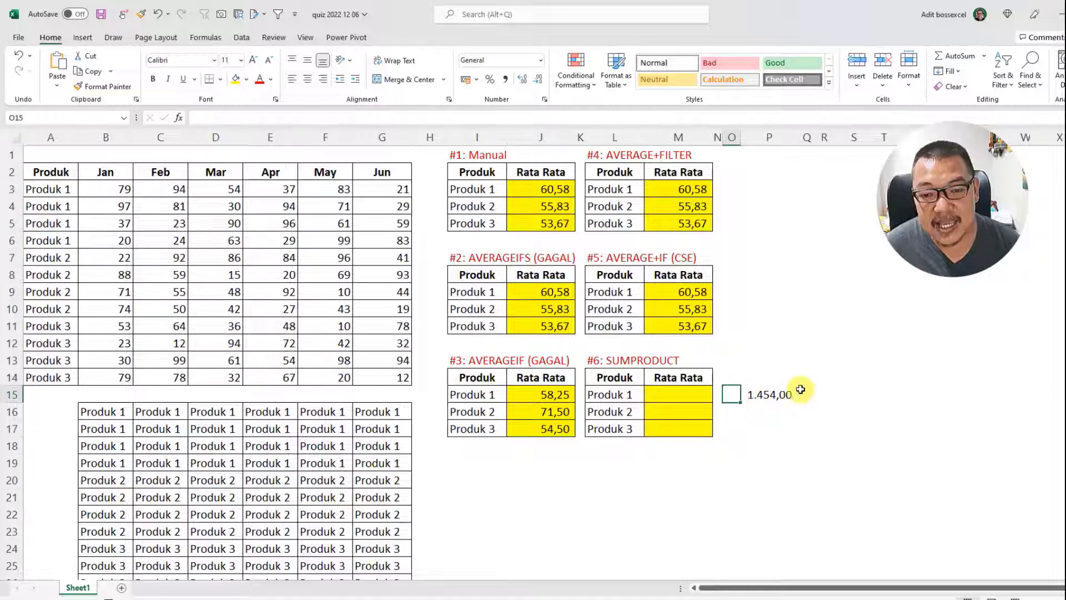
{"action": "type", "text": "sum"}
{"action": "key", "text": "Return"}
{"action": "type", "text": "\\"}
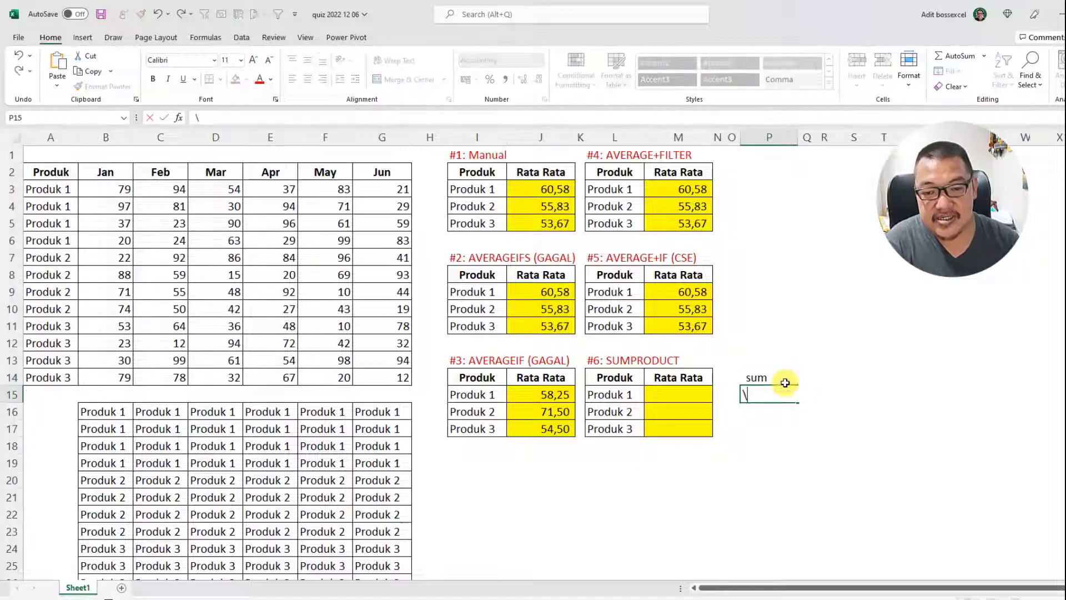
{"action": "key", "text": "Return"}
{"action": "key", "text": "Down"}
{"action": "type", "text": "count"}
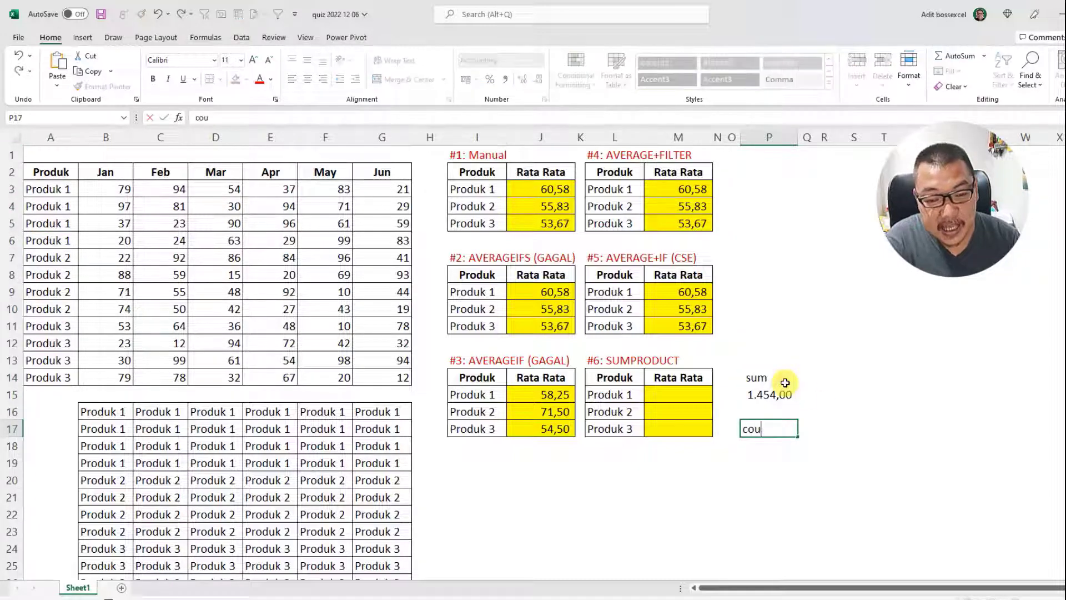
Check the cell count of the Produk 1 values in B3:G6 and select P18 below the count label
{"action": "left_click", "coordinate": [104, 194]}
{"action": "mouse_move", "coordinate": [104, 200]}
{"action": "left_mouse_down"}
{"action": "mouse_move", "coordinate": [142, 240]}
{"action": "mouse_move", "coordinate": [383, 238]}
{"action": "left_mouse_up"}
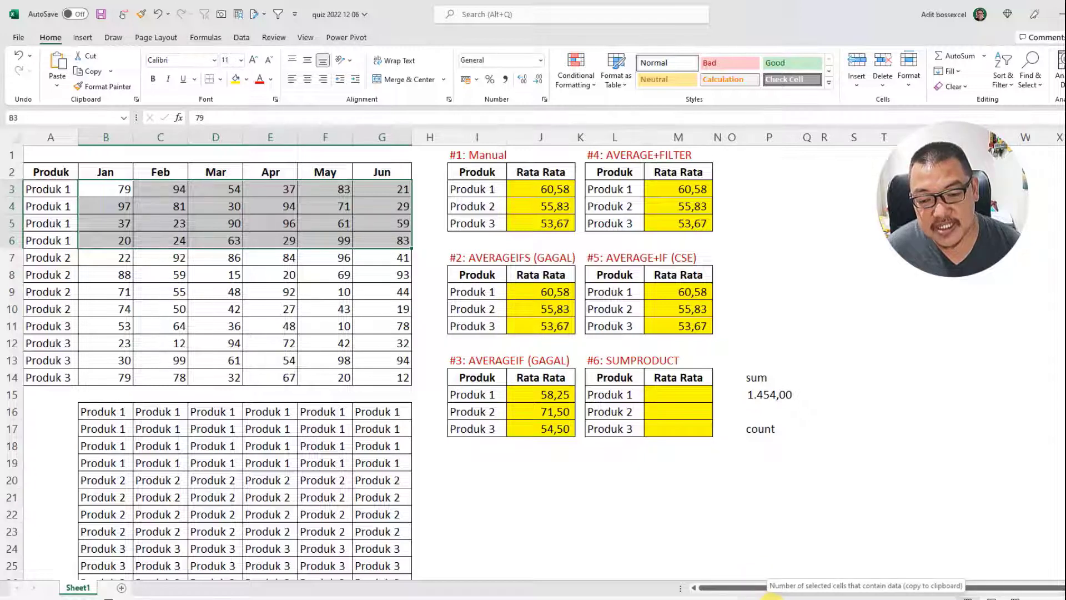
{"action": "left_click", "coordinate": [771, 444]}
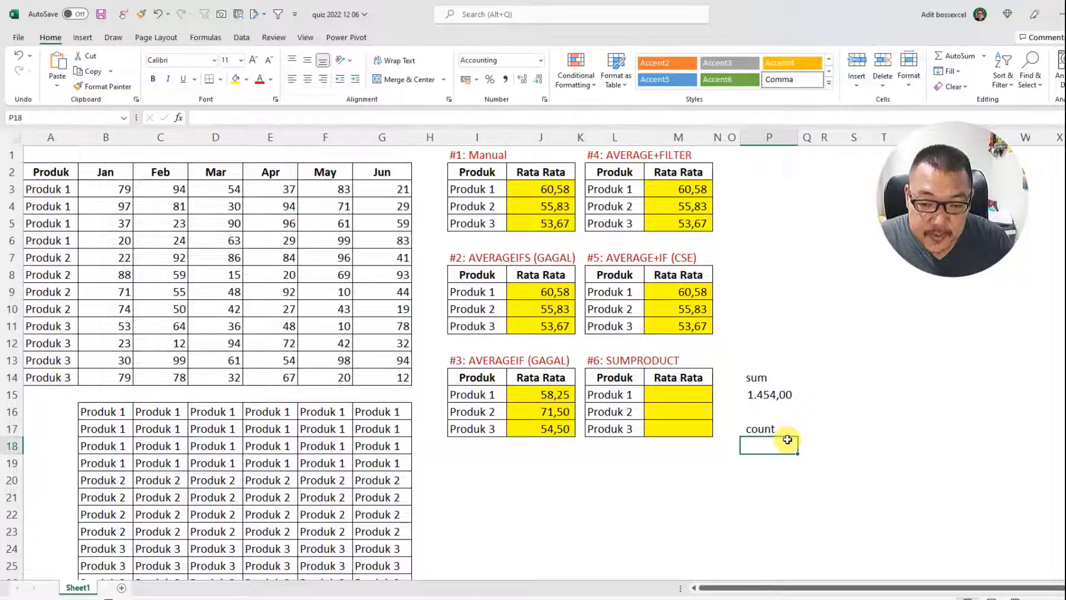
Start a SUMPRODUCT in P18 with the condition that $A$3:$A$14 equals the Produk 1 label in L15
{"action": "type", "text": "=sump"}
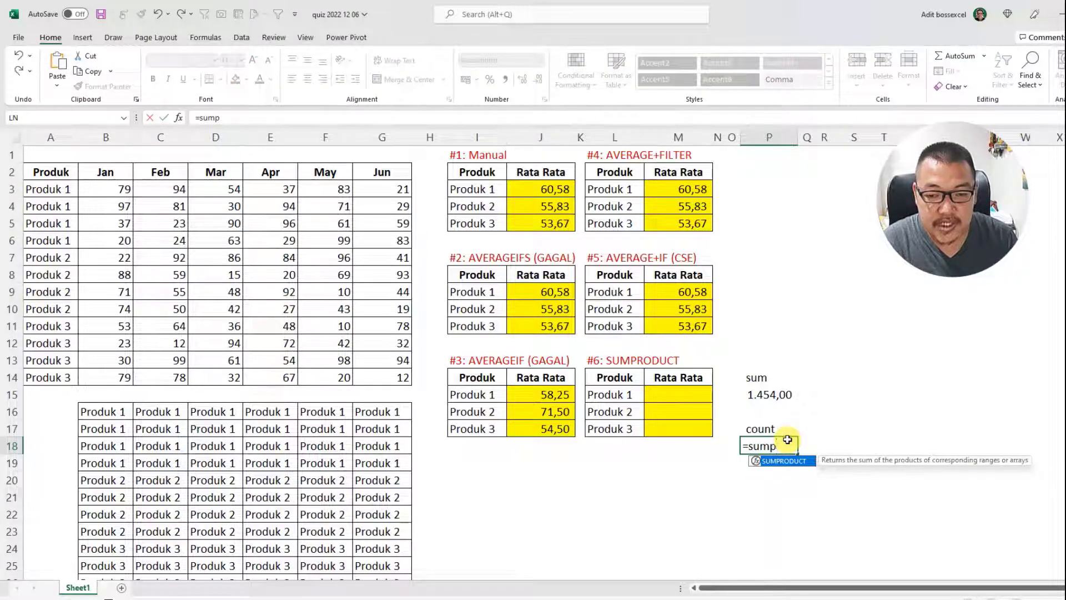
{"action": "key", "text": "Tab"}
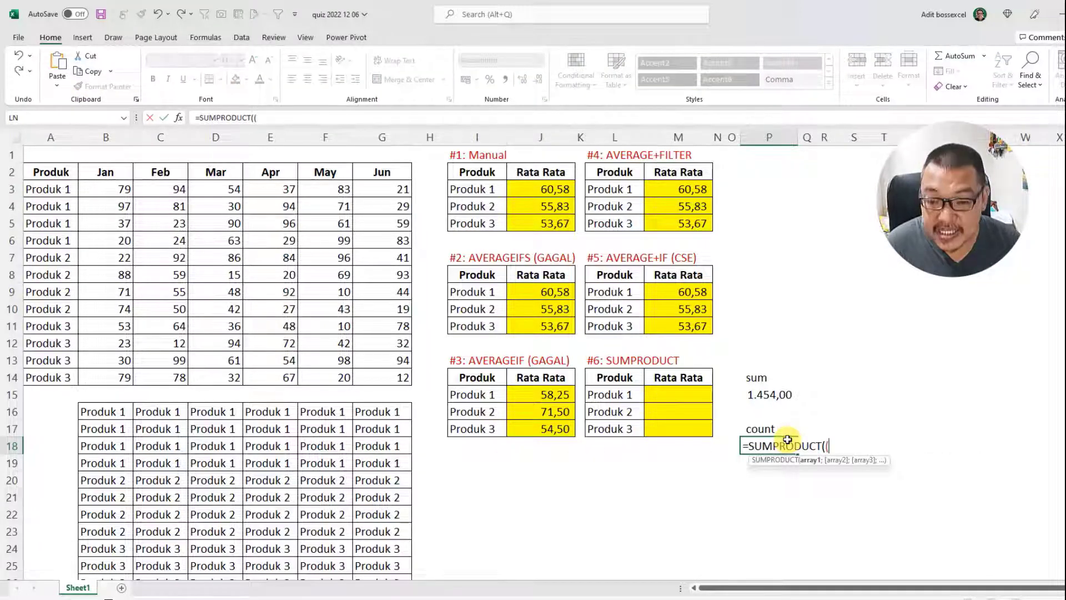
{"action": "type", "text": "("}
{"action": "left_click_drag", "start_coordinate": [40, 196], "coordinate": [53, 374]}
{"action": "key", "text": "F4"}
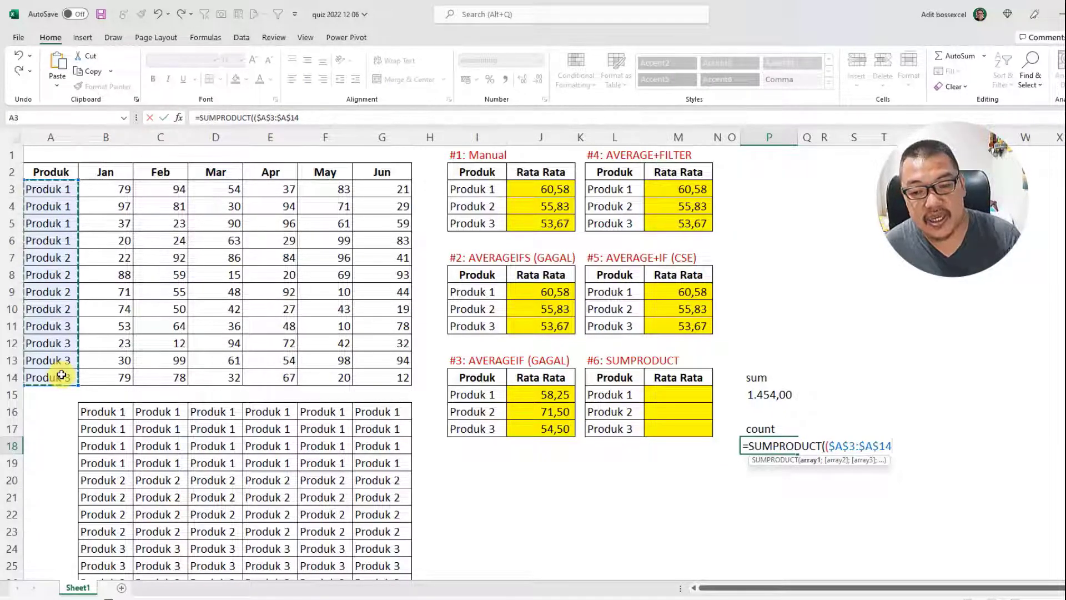
{"action": "type", "text": "="}
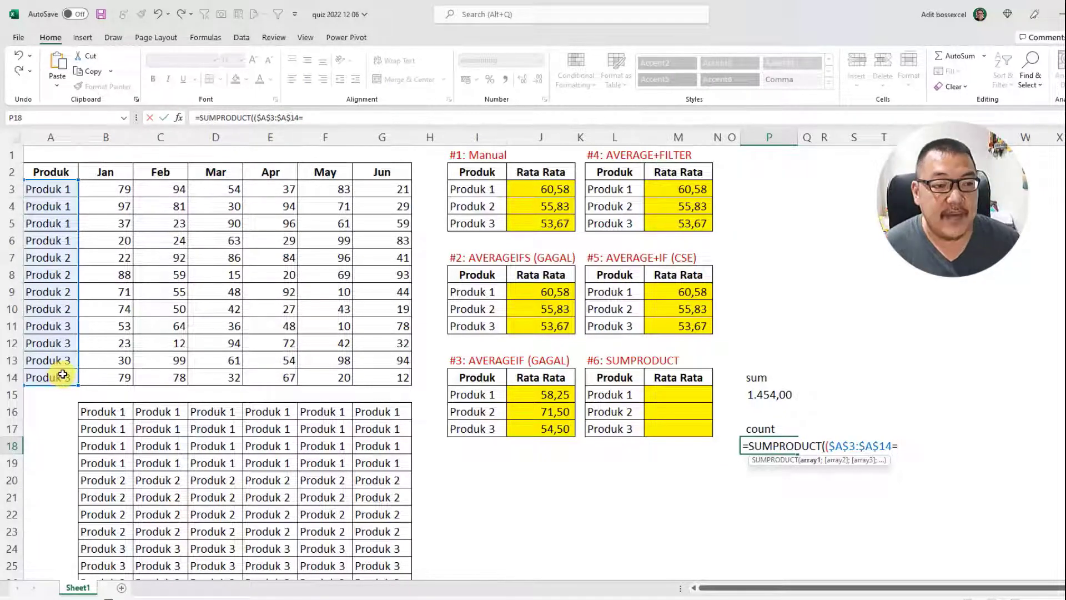
{"action": "left_click", "coordinate": [632, 396]}
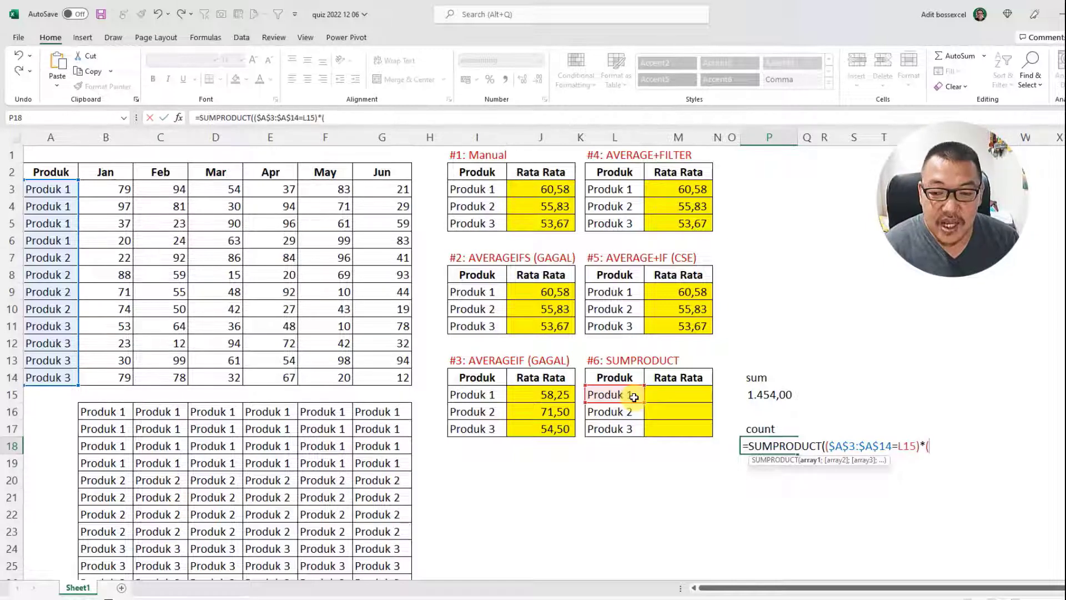
Multiply the P18 condition by ($B$3:$G$14>0), close the SUMPRODUCT and enter the formula
{"action": "left_click_drag", "start_coordinate": [127, 191], "coordinate": [382, 375]}
{"action": "key", "text": "F4"}
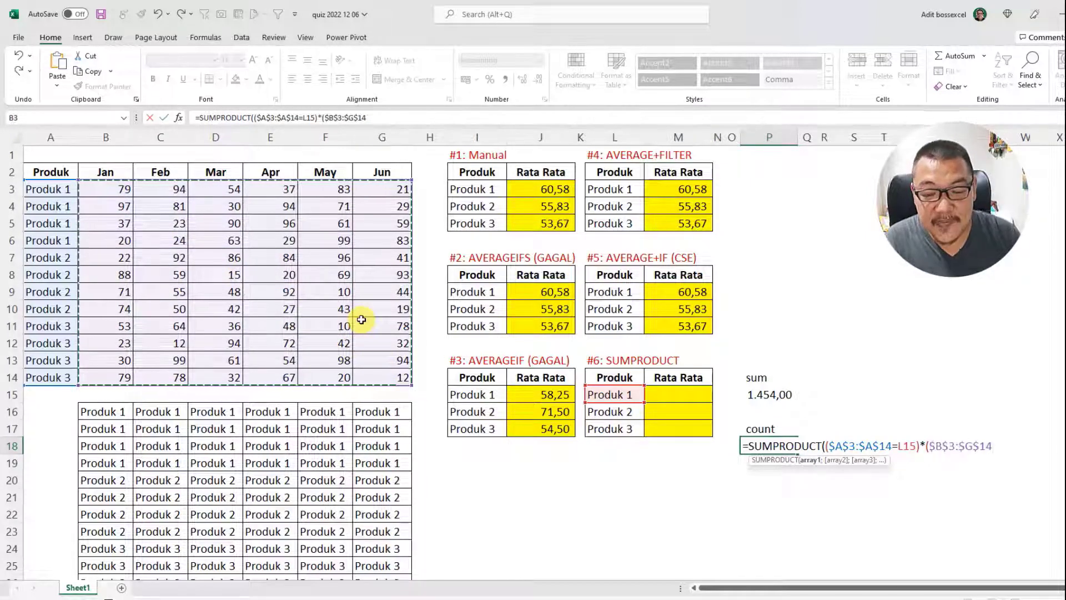
{"action": "type", "text": ">0)"}
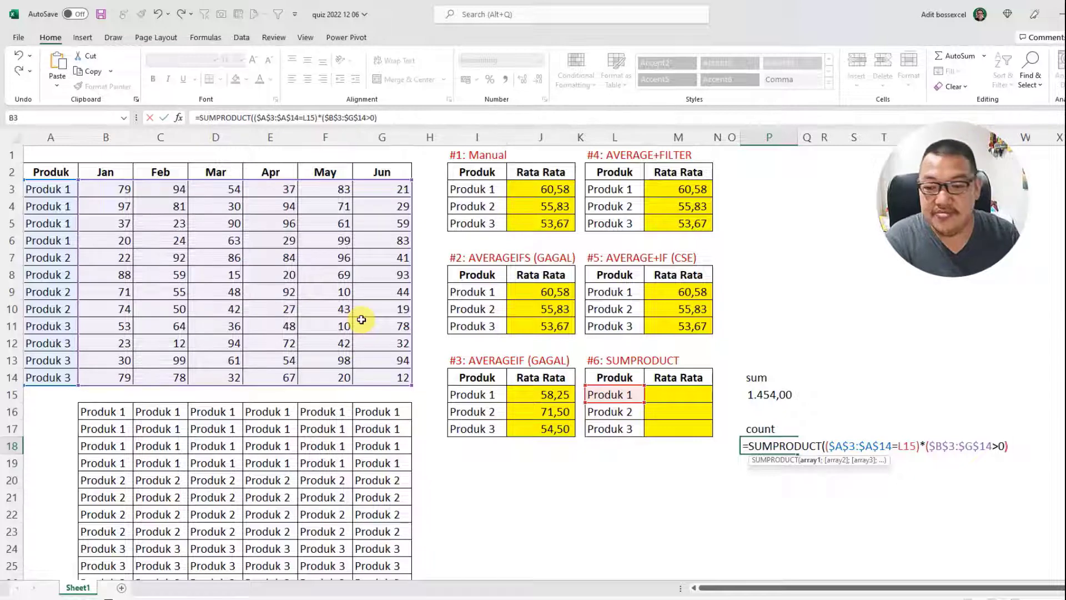
{"action": "type", "text": ")"}
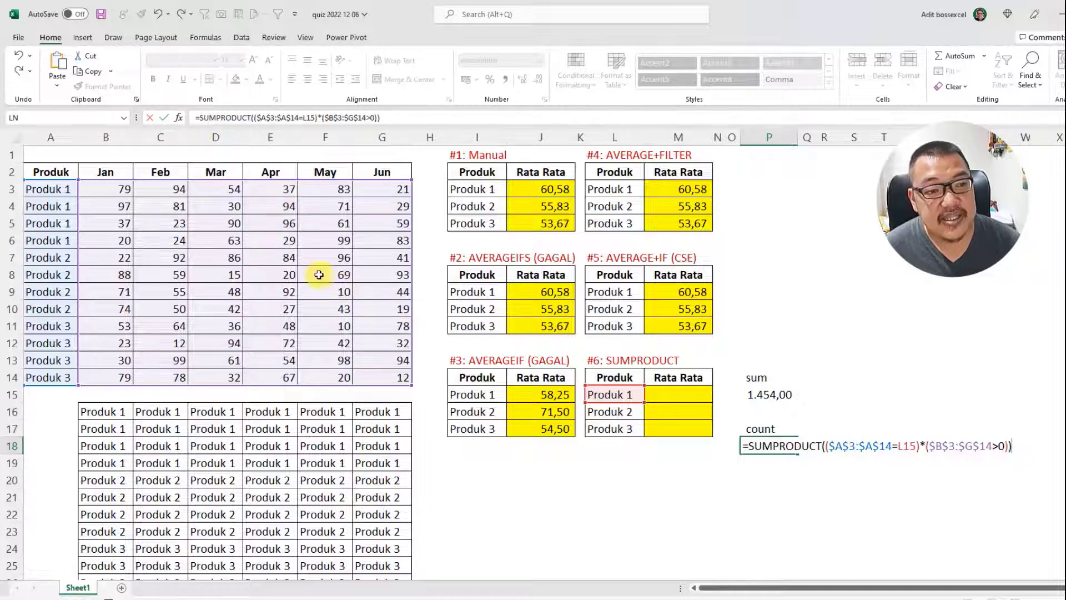
{"action": "key", "text": "Return"}
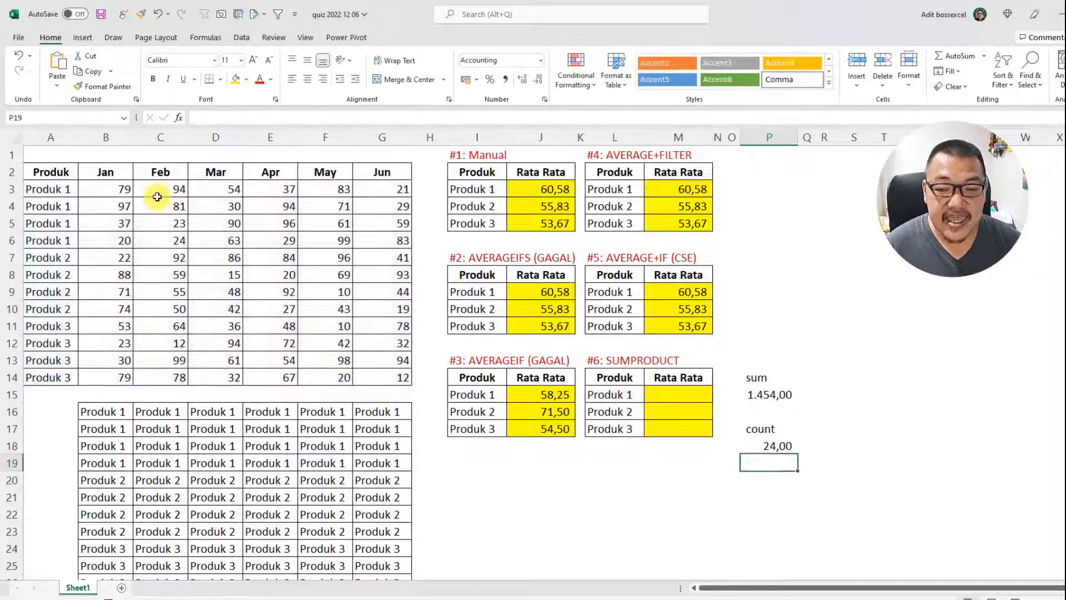
Tick the Produk 1 labels in A3:A6 in red ink and circle the Produk 2 and Produk 3 labels
{"action": "left_click", "coordinate": [65, 192]}
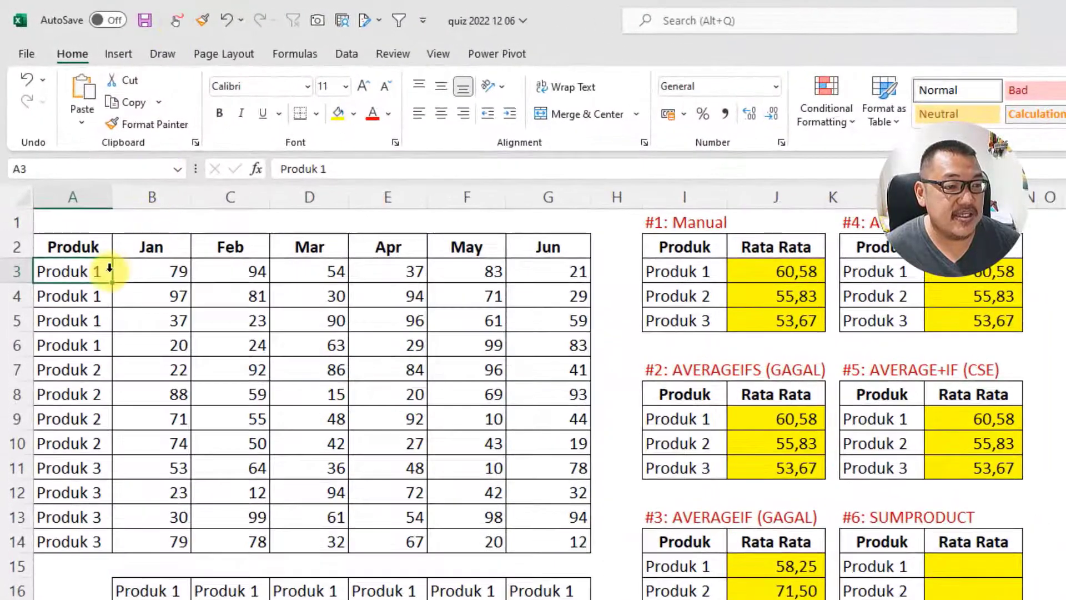
{"action": "left_click", "coordinate": [151, 50]}
{"action": "left_click", "coordinate": [175, 23]}
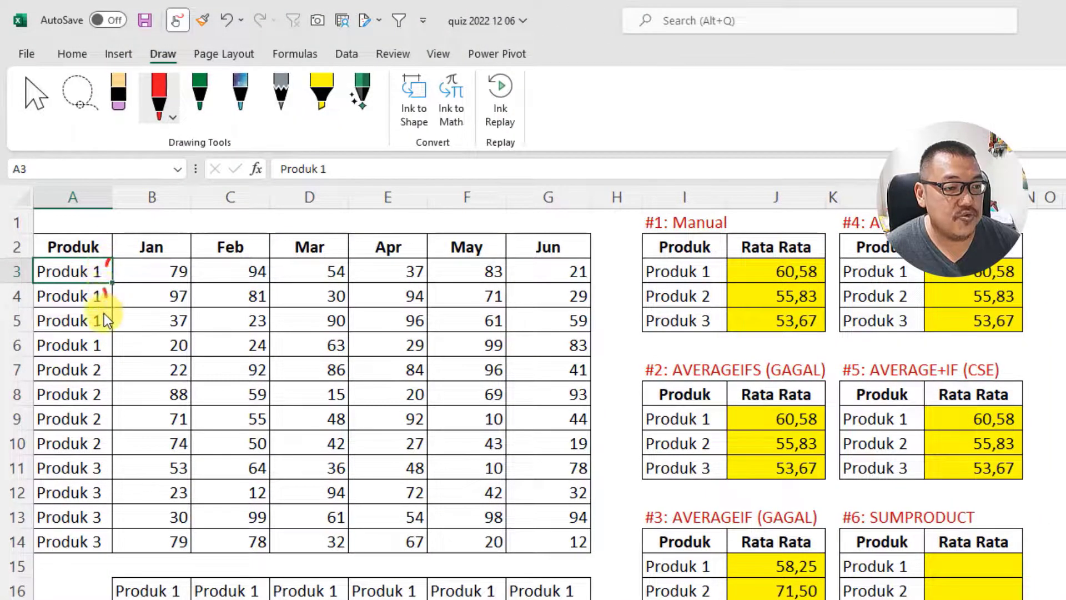
{"action": "mouse_move", "coordinate": [101, 368]}
{"action": "left_mouse_down"}
{"action": "mouse_move", "coordinate": [66, 422]}
{"action": "mouse_move", "coordinate": [55, 510]}
{"action": "left_mouse_up"}
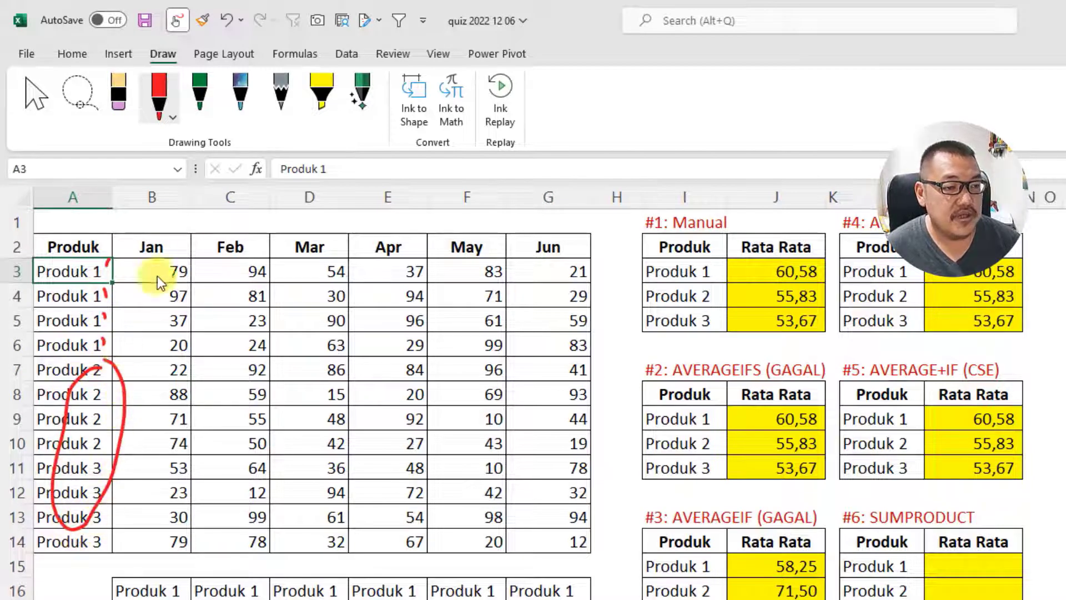
Draw ink arrows from Produk 1 to its January and February values and box the values in B3:G6
{"action": "mouse_move", "coordinate": [165, 261]}
{"action": "left_mouse_down"}
{"action": "mouse_move", "coordinate": [166, 272]}
{"action": "mouse_move", "coordinate": [229, 269]}
{"action": "left_mouse_up"}
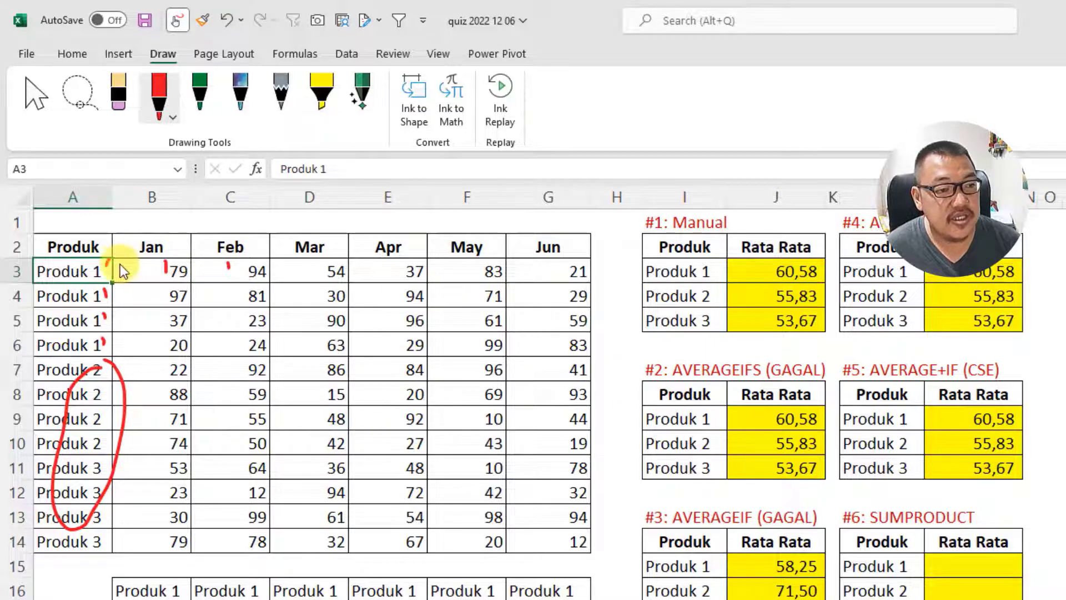
{"action": "left_click_drag", "start_coordinate": [101, 272], "coordinate": [151, 254]}
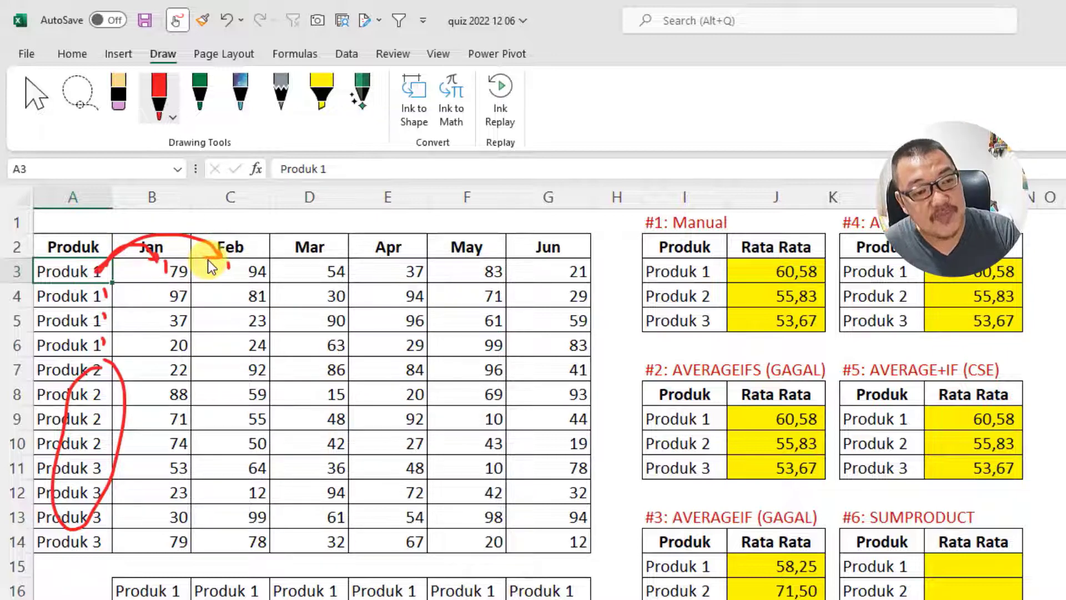
{"action": "left_click_drag", "start_coordinate": [115, 266], "coordinate": [110, 316]}
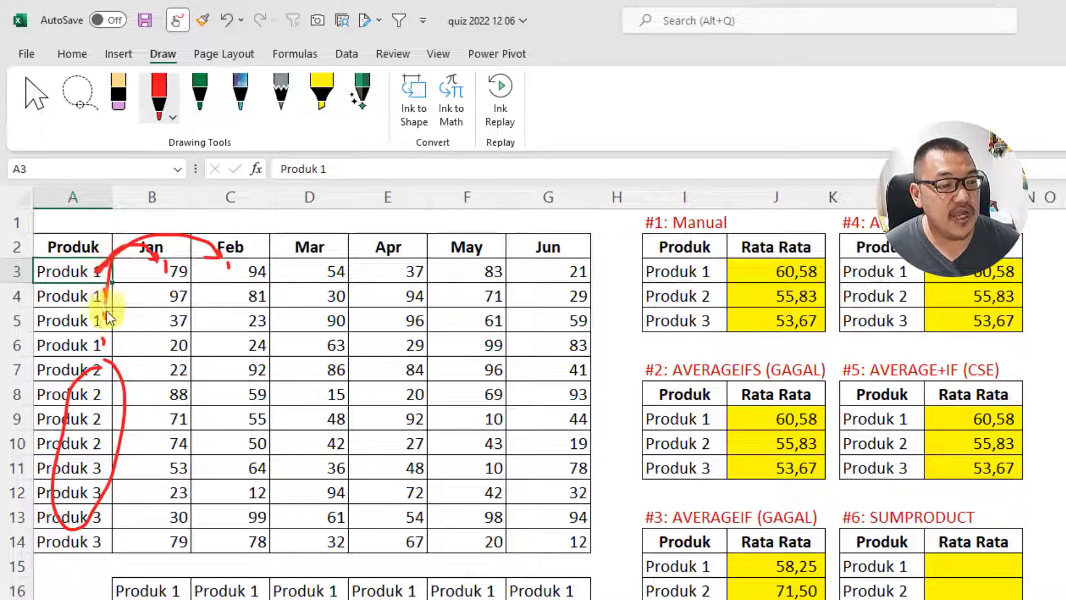
{"action": "left_click_drag", "start_coordinate": [228, 357], "coordinate": [525, 355]}
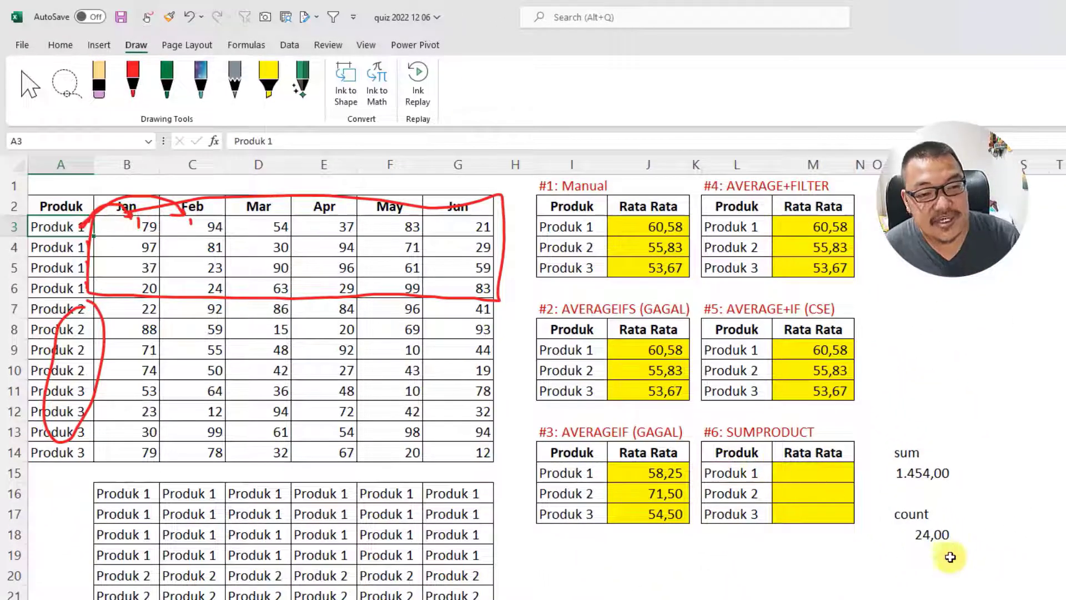
Delete all the red ink marks from the data table
{"action": "key", "text": "Escape"}
{"action": "left_click", "coordinate": [945, 535]}
{"action": "left_click", "coordinate": [445, 297]}
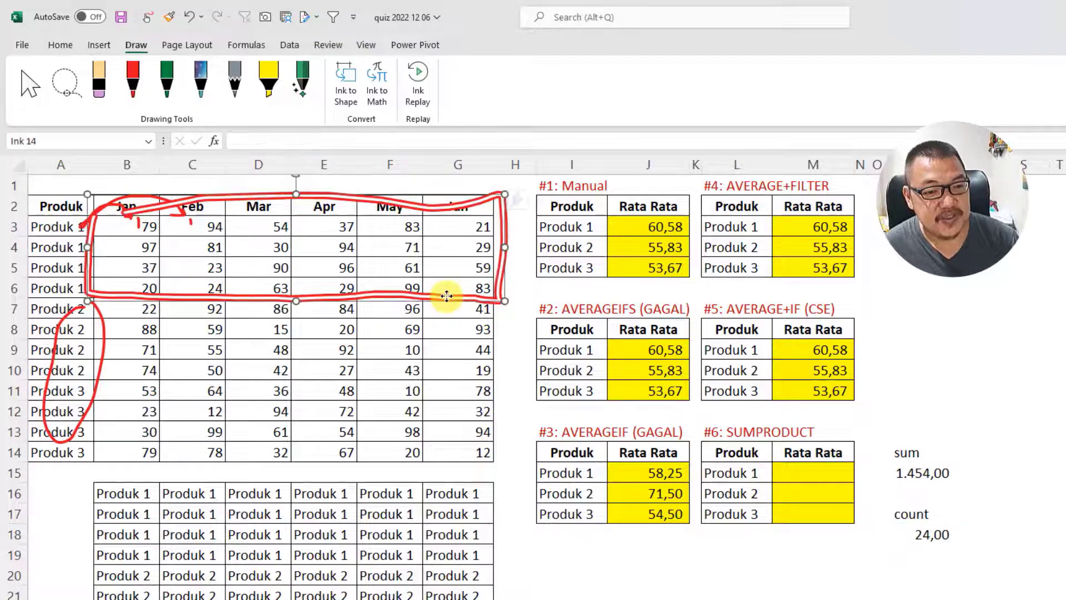
{"action": "key", "text": "Delete"}
{"action": "left_click", "coordinate": [125, 207]}
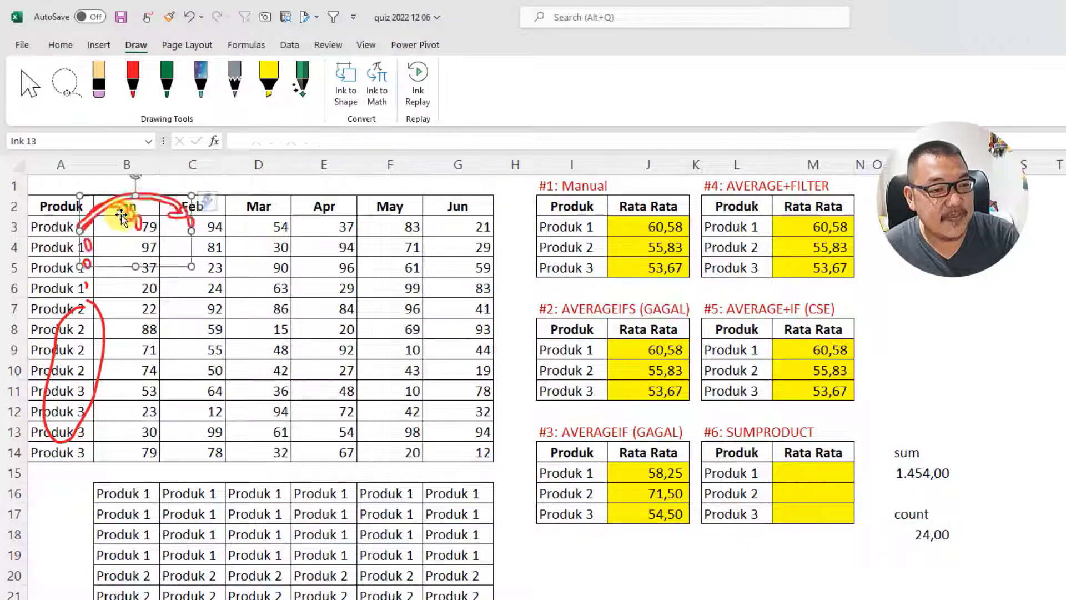
{"action": "key", "text": "Delete"}
{"action": "left_click", "coordinate": [89, 304]}
{"action": "key", "text": "Delete"}
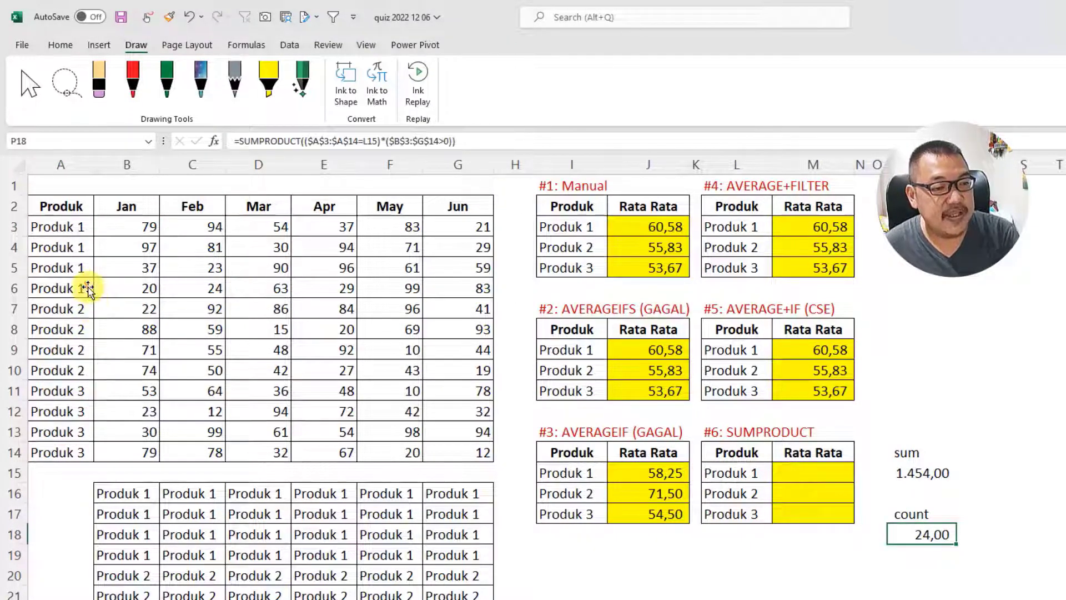
Copy the sum formula from P15 into M15 and make its value range absolute as $B$3:$G$14
{"action": "left_click", "coordinate": [916, 471]}
{"action": "left_click_drag", "start_coordinate": [438, 141], "coordinate": [231, 146]}
{"action": "key", "text": "Escape"}
{"action": "double_click", "coordinate": [821, 474]}
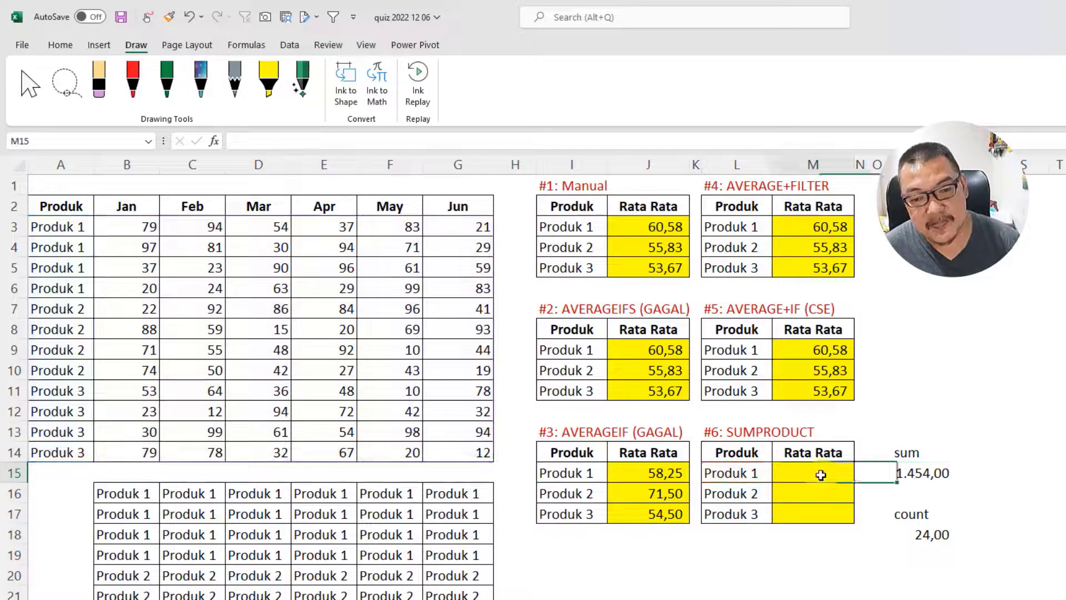
{"action": "key", "text": "ctrl+v"}
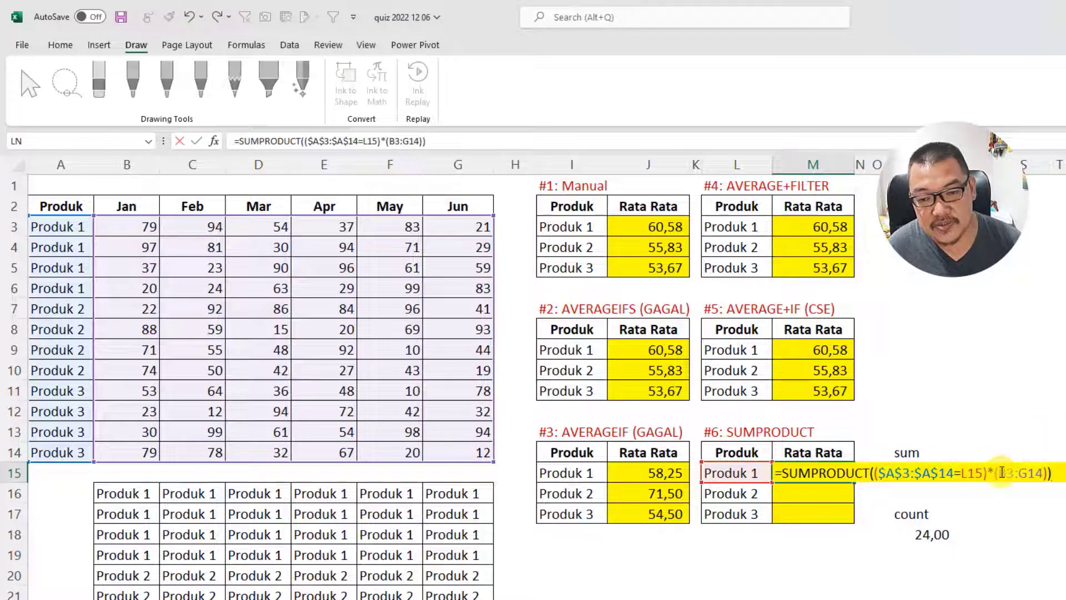
{"action": "left_click_drag", "start_coordinate": [999, 473], "coordinate": [1038, 474]}
{"action": "key", "text": "F4"}
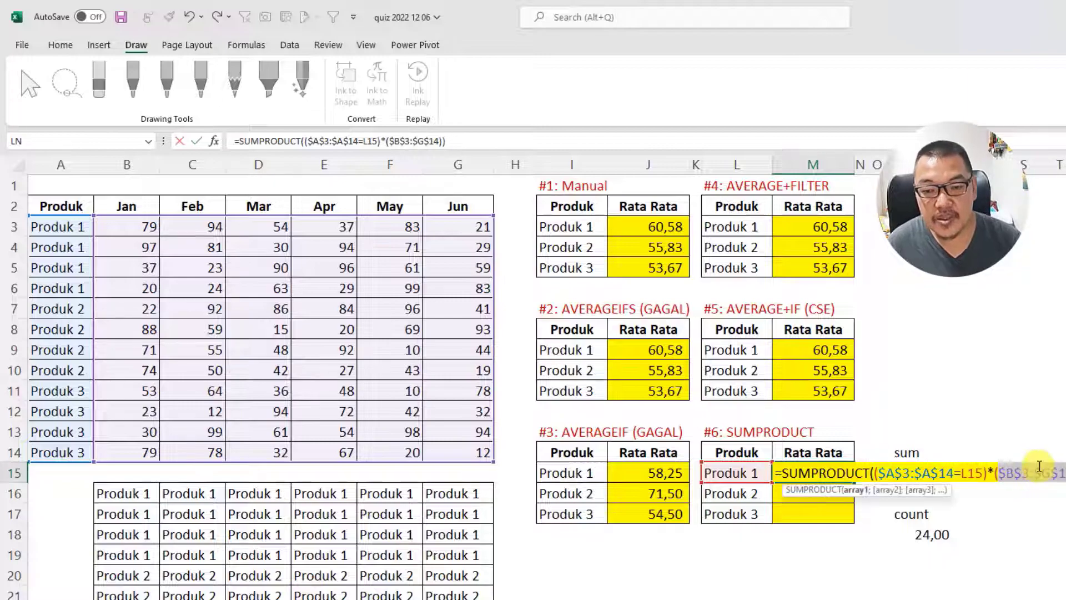
{"action": "key", "text": "Return"}
Copy the count SUMPRODUCT expression from P18 without its equals sign, leaving the cell unedited
{"action": "left_click", "coordinate": [933, 534]}
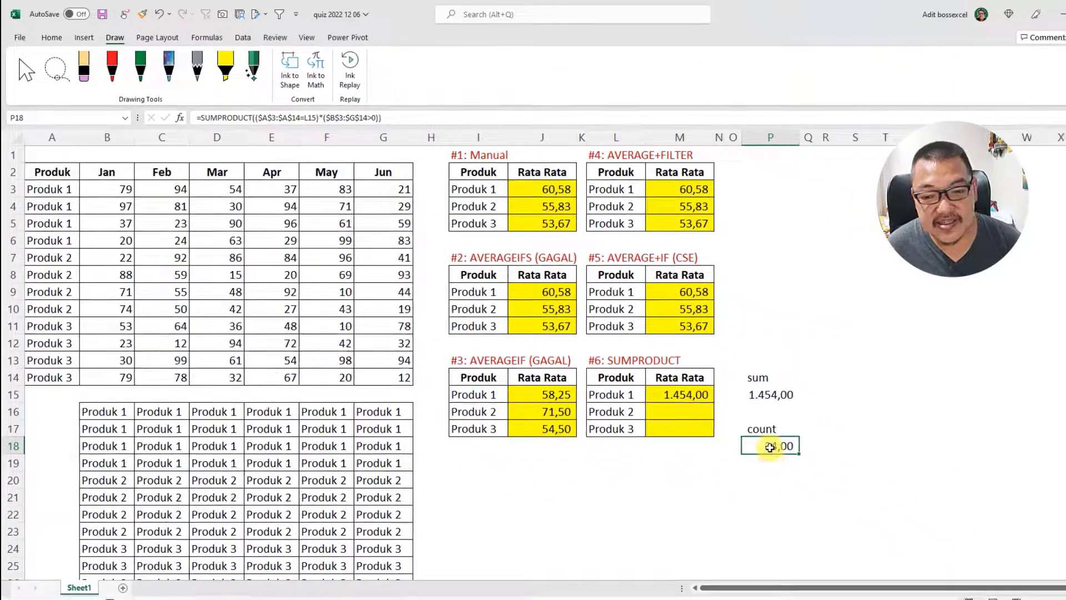
{"action": "double_click", "coordinate": [769, 447]}
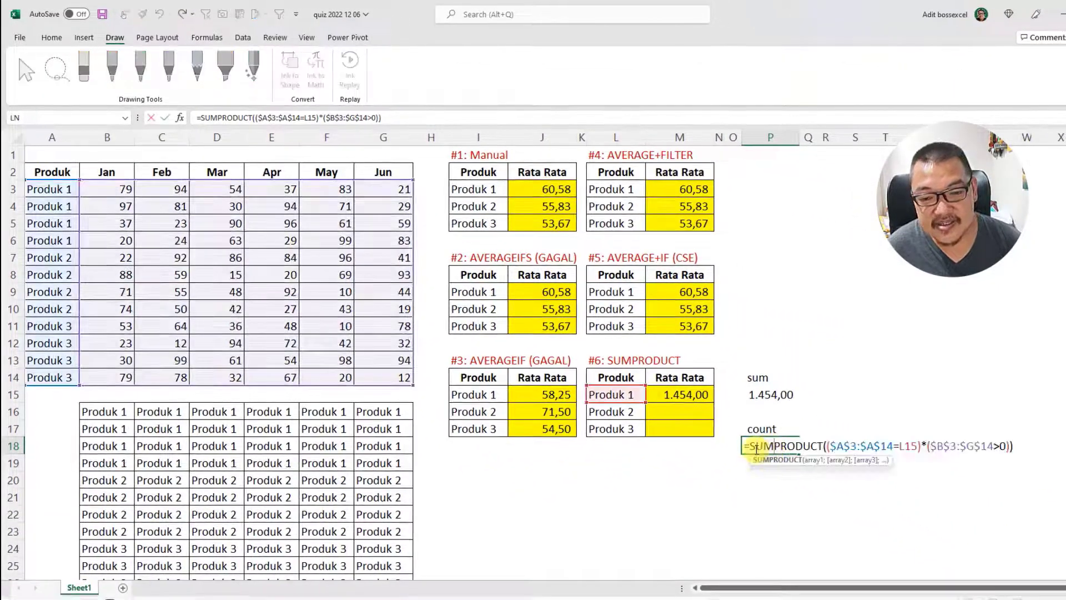
{"action": "left_click", "coordinate": [754, 445]}
{"action": "left_click_drag", "start_coordinate": [753, 445], "coordinate": [1015, 436]}
{"action": "key", "text": "ctrl+c"}
{"action": "key", "text": "Escape"}
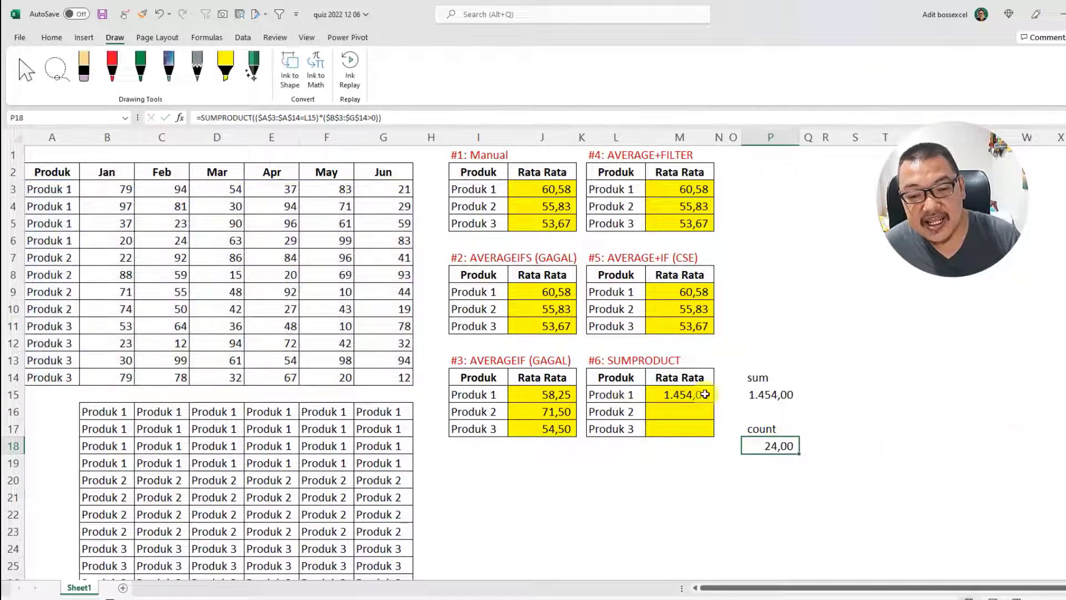
Divide the sum formula in M15 by the copied count SUMPRODUCT and fill the result down to M17
{"action": "double_click", "coordinate": [709, 394]}
{"action": "left_click", "coordinate": [911, 393]}
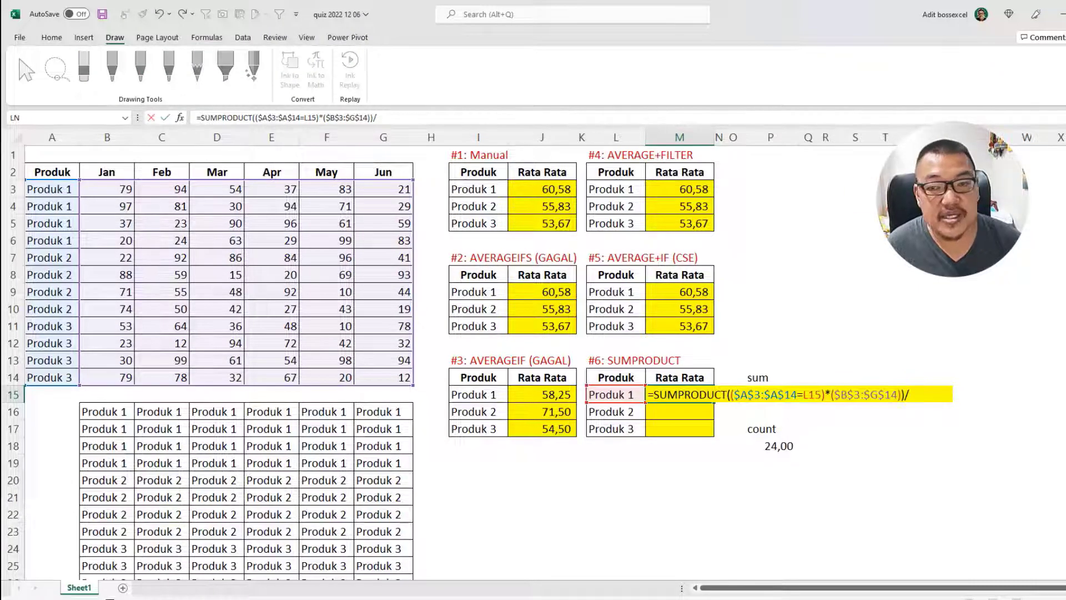
{"action": "key", "text": "ctrl+shift+u"}
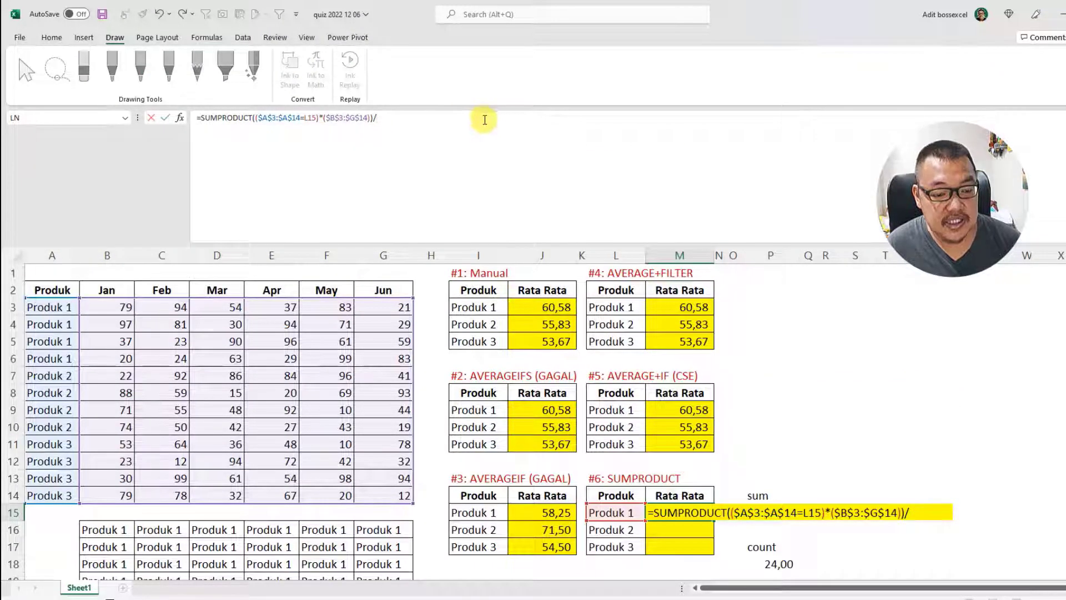
{"action": "key", "text": "ctrl+v"}
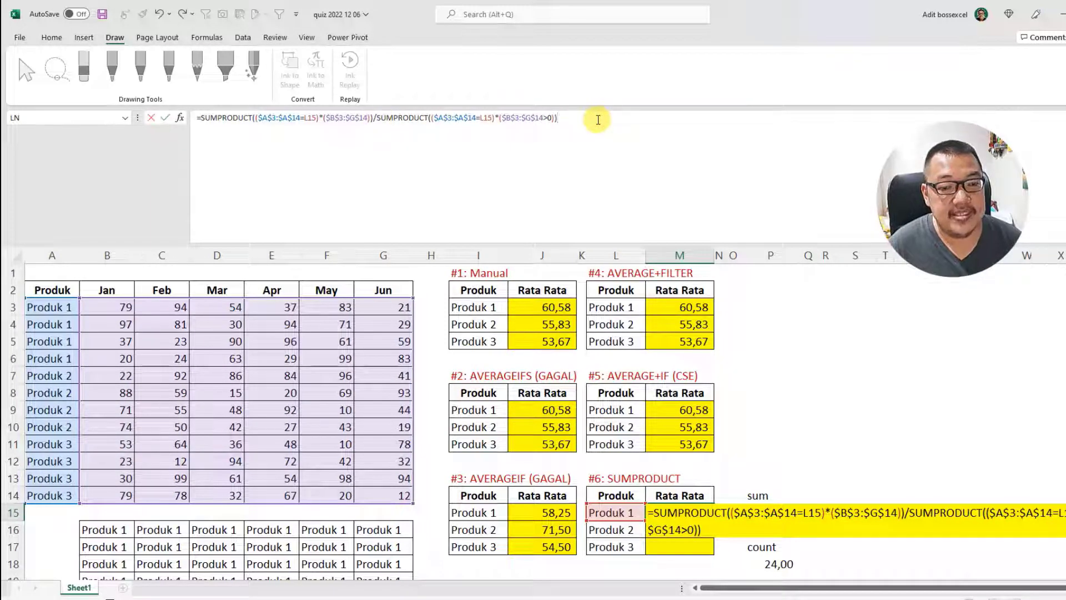
{"action": "key", "text": "Return"}
{"action": "key", "text": "ctrl+shift+u"}
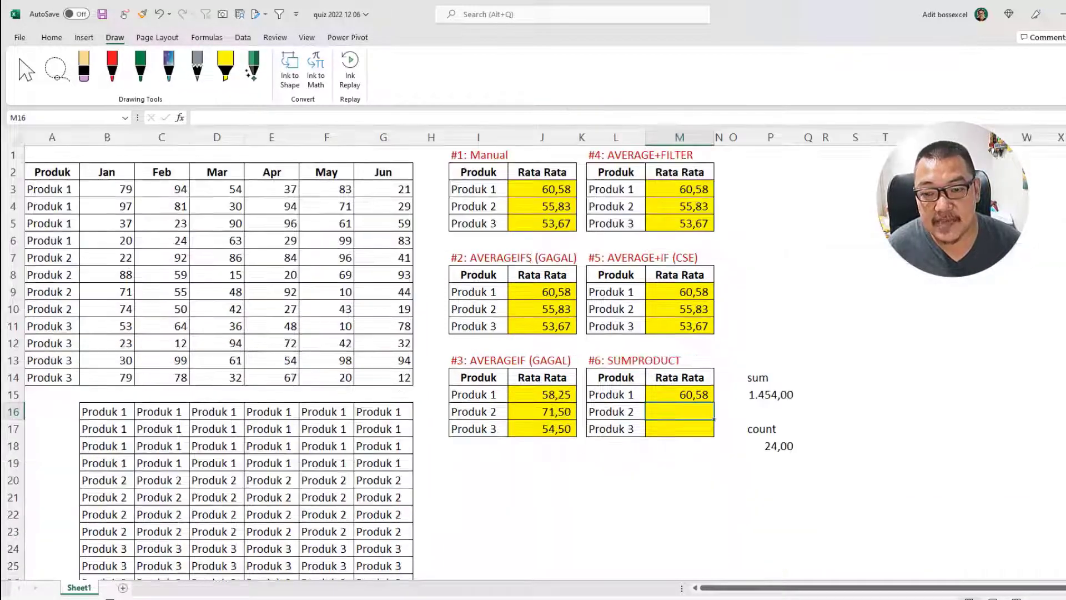
{"action": "left_click", "coordinate": [711, 398]}
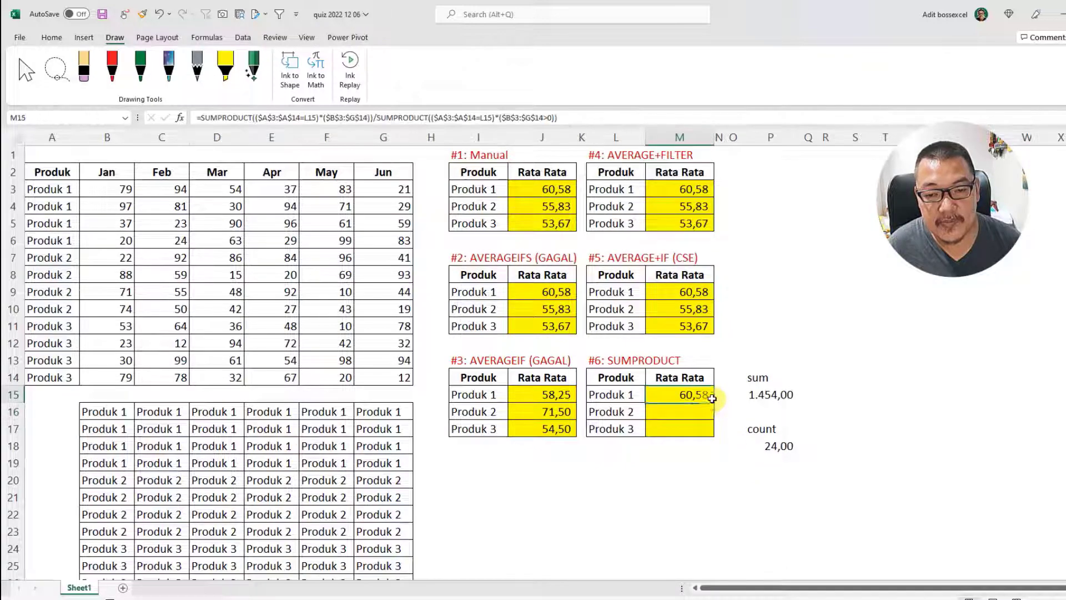
{"action": "mouse_move", "coordinate": [714, 402]}
{"action": "left_mouse_down"}
{"action": "mouse_move", "coordinate": [714, 436]}
{"action": "mouse_move", "coordinate": [697, 396]}
{"action": "left_mouse_up"}
Review the Rata Rata results of all six methods, from #1: Manual to #6: SUMPRODUCT
{"action": "left_click_drag", "start_coordinate": [698, 327], "coordinate": [699, 293]}
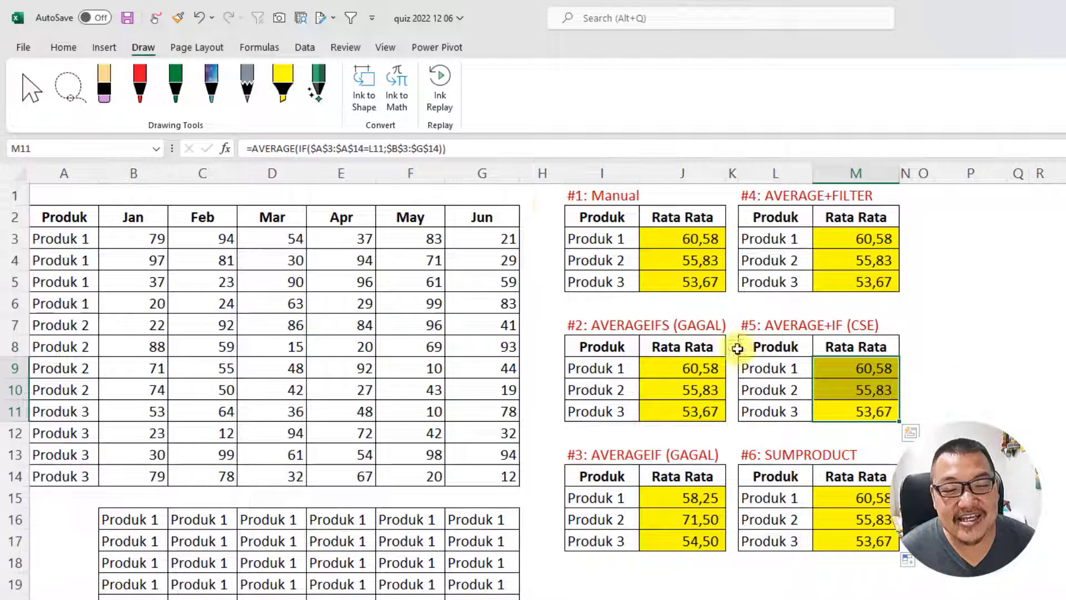
{"action": "left_click_drag", "start_coordinate": [563, 323], "coordinate": [706, 413]}
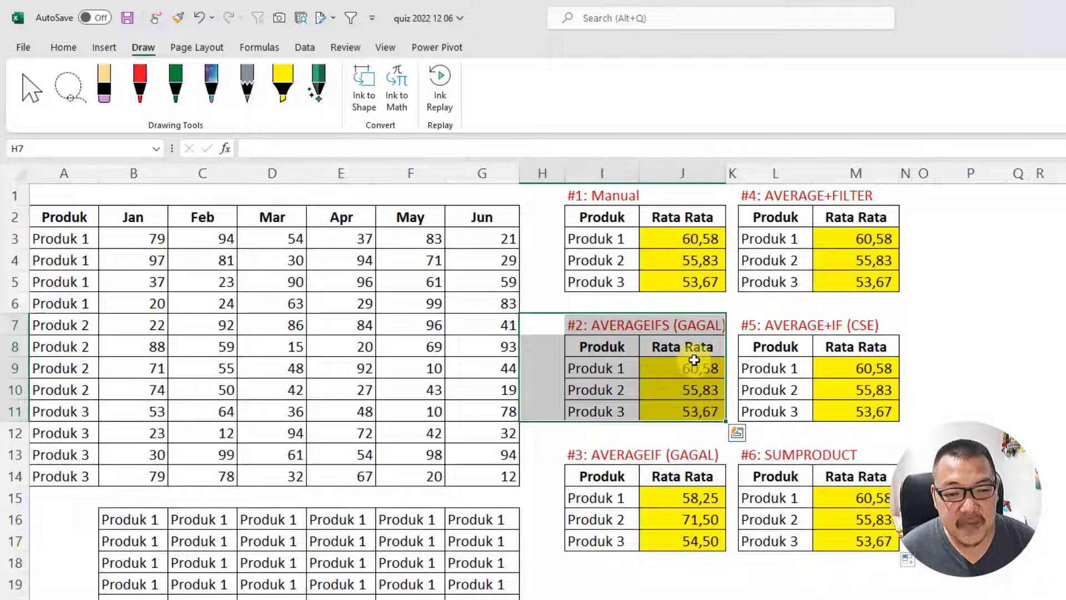
{"action": "left_click_drag", "start_coordinate": [690, 365], "coordinate": [706, 409]}
{"action": "left_click_drag", "start_coordinate": [563, 460], "coordinate": [695, 536]}
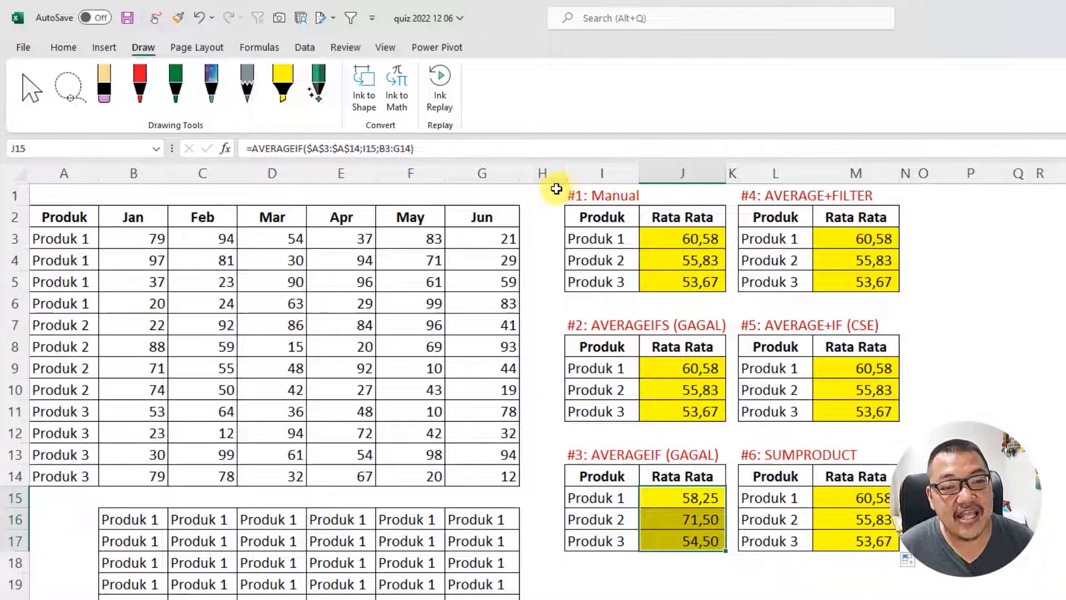
{"action": "left_click_drag", "start_coordinate": [552, 190], "coordinate": [694, 276]}
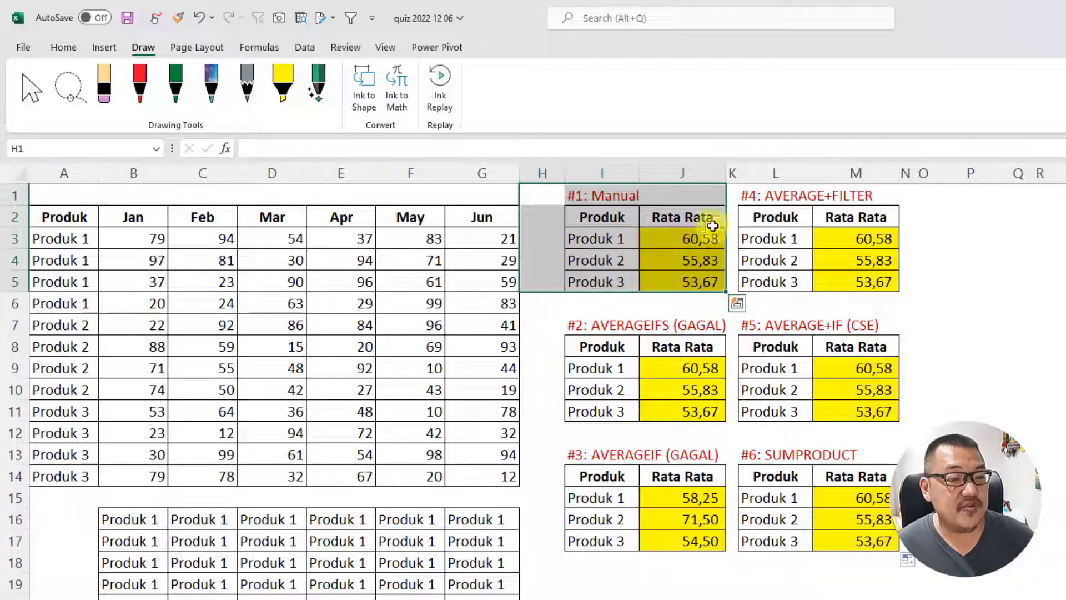
{"action": "left_click_drag", "start_coordinate": [750, 196], "coordinate": [873, 280]}
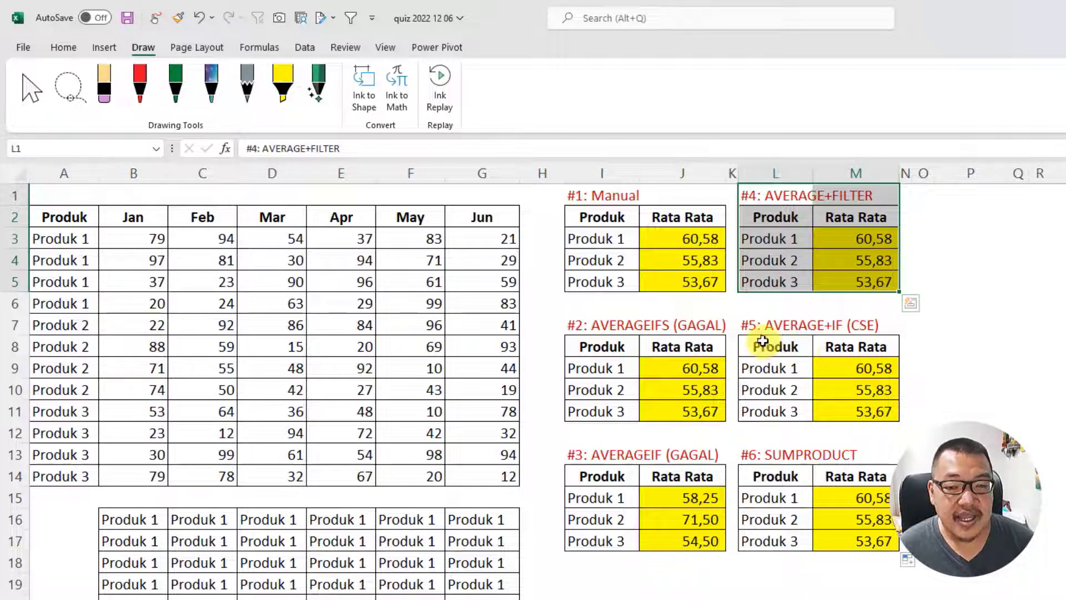
{"action": "left_click_drag", "start_coordinate": [744, 326], "coordinate": [852, 409]}
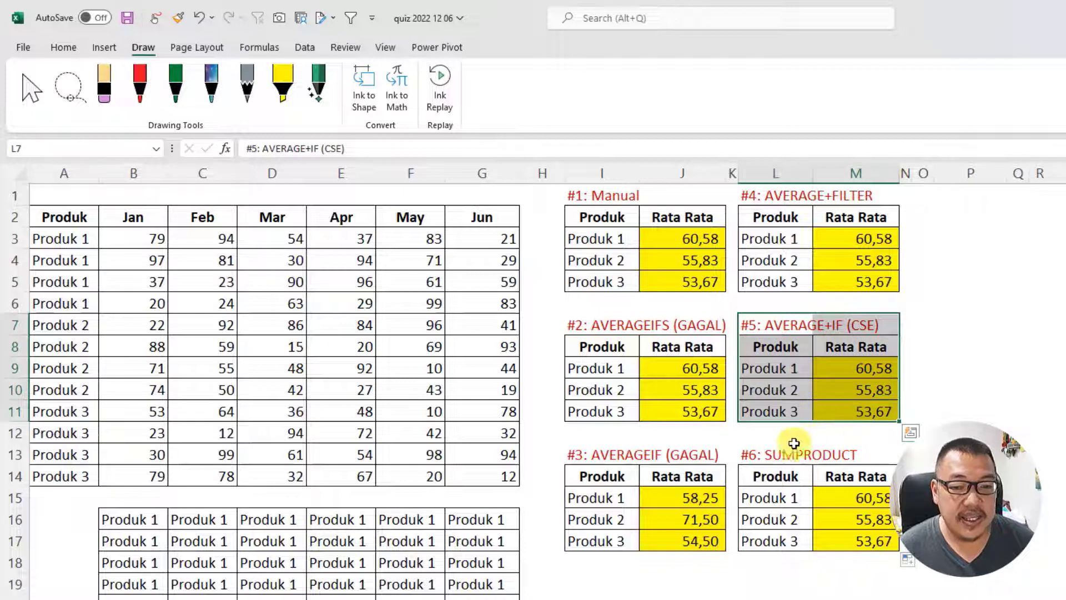
{"action": "left_click_drag", "start_coordinate": [744, 455], "coordinate": [871, 549]}
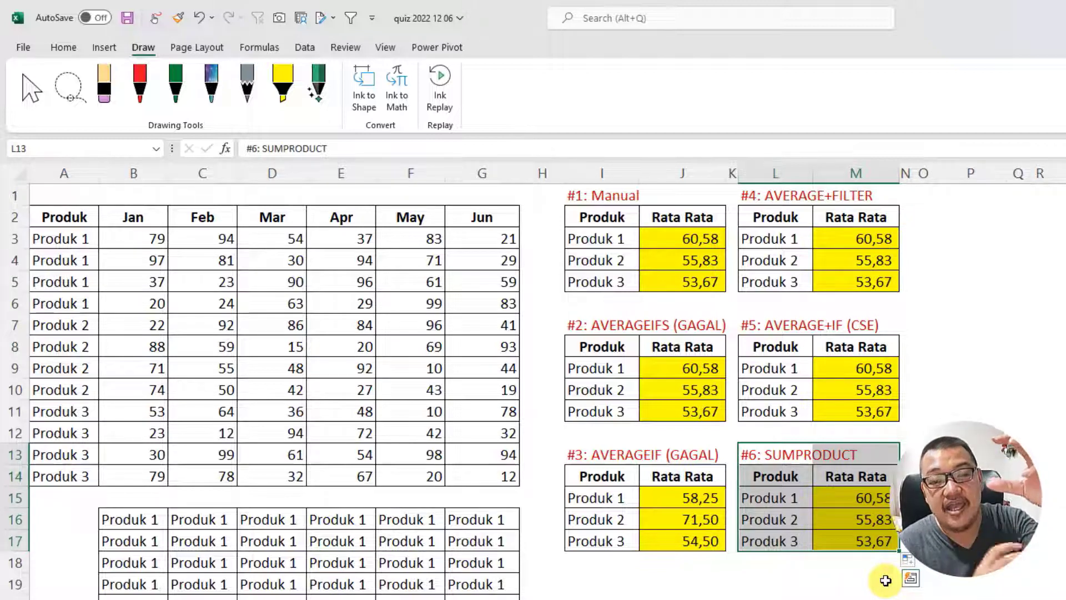
{"action": "left_click", "coordinate": [880, 597]}
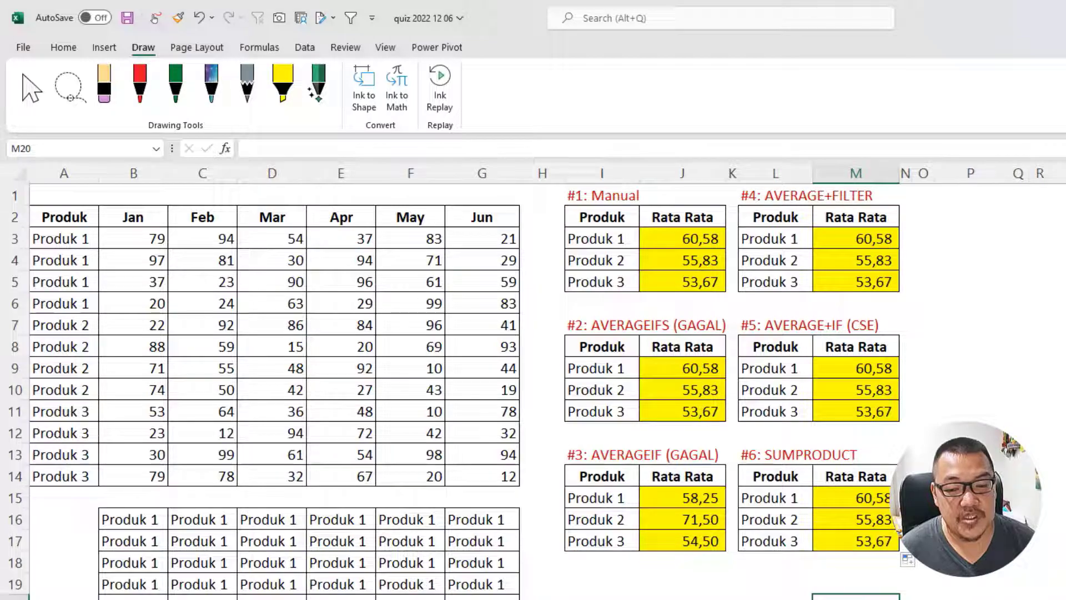
{"action": "key", "text": "alt+Tab"}
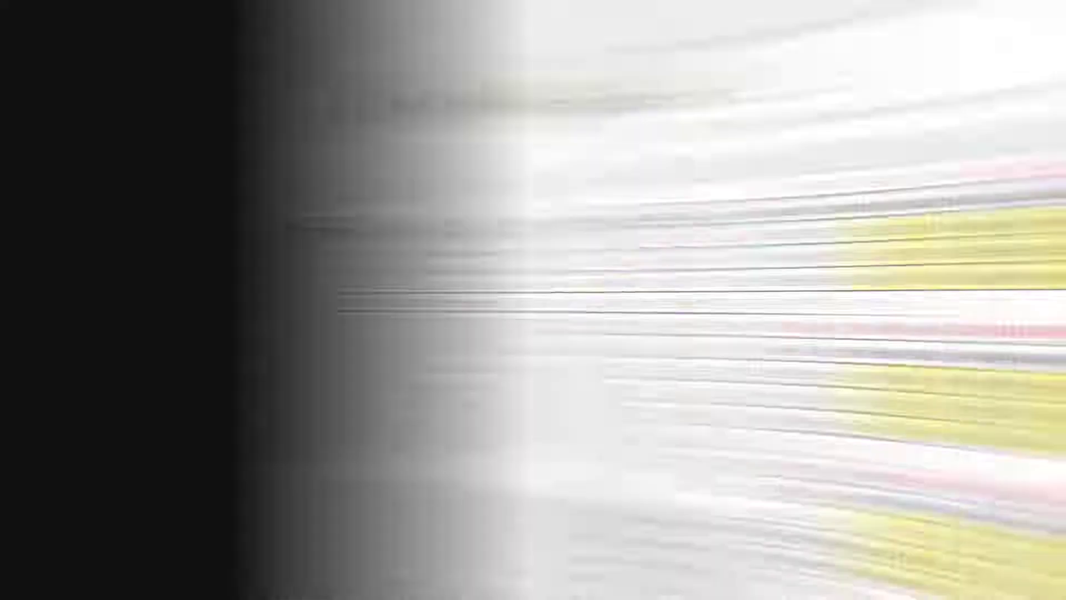